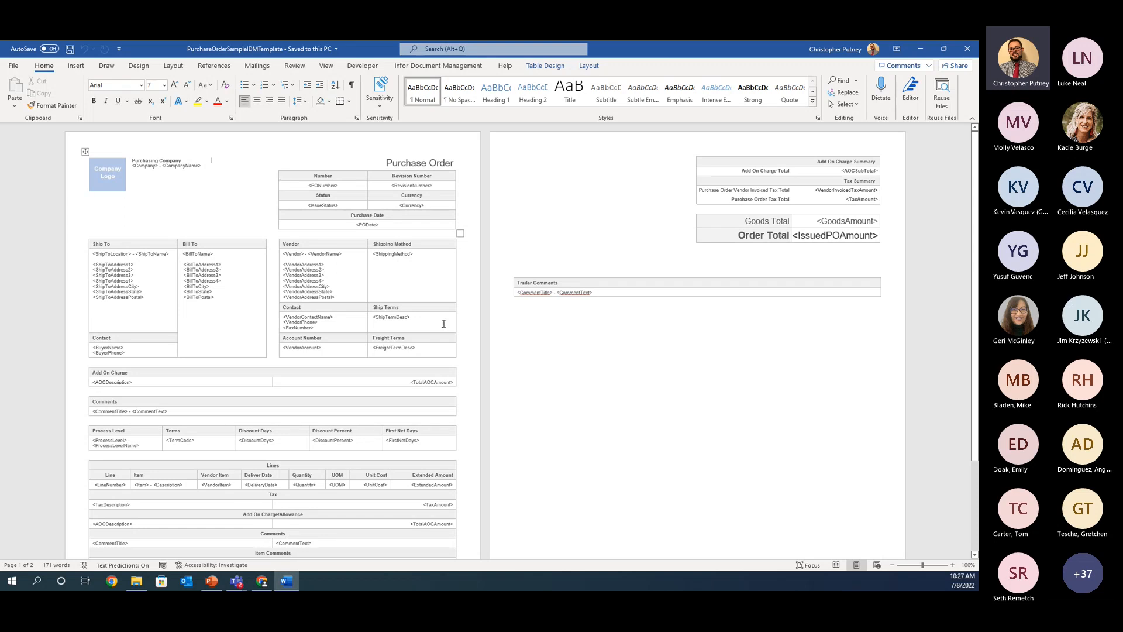
Step: Examine the purchase order template at 120% zoom, from the header tables down to the line and comment sections
scroll(320, 284, up, 1)
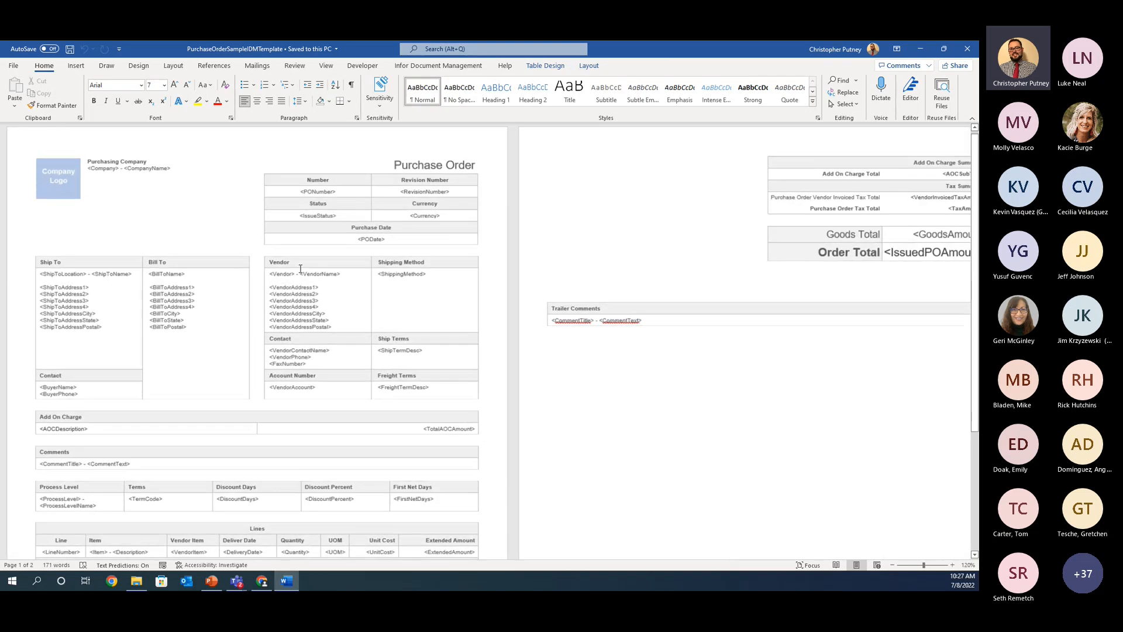
scroll(451, 228, up, 1)
scroll(467, 230, down, 1)
scroll(467, 230, up, 1)
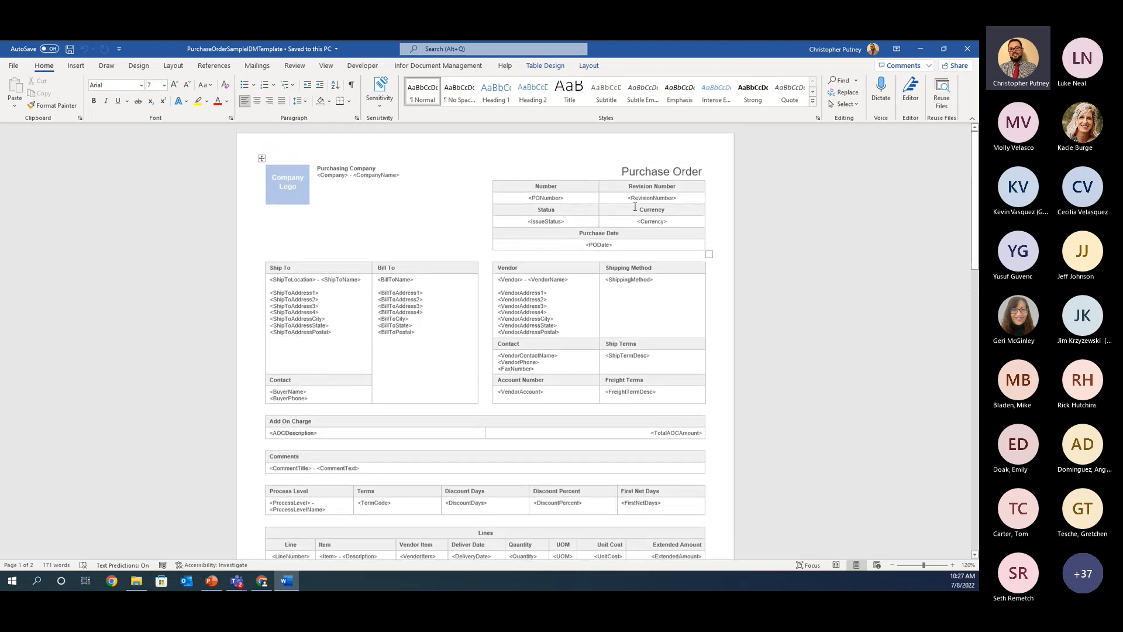
scroll(467, 360, down, 2)
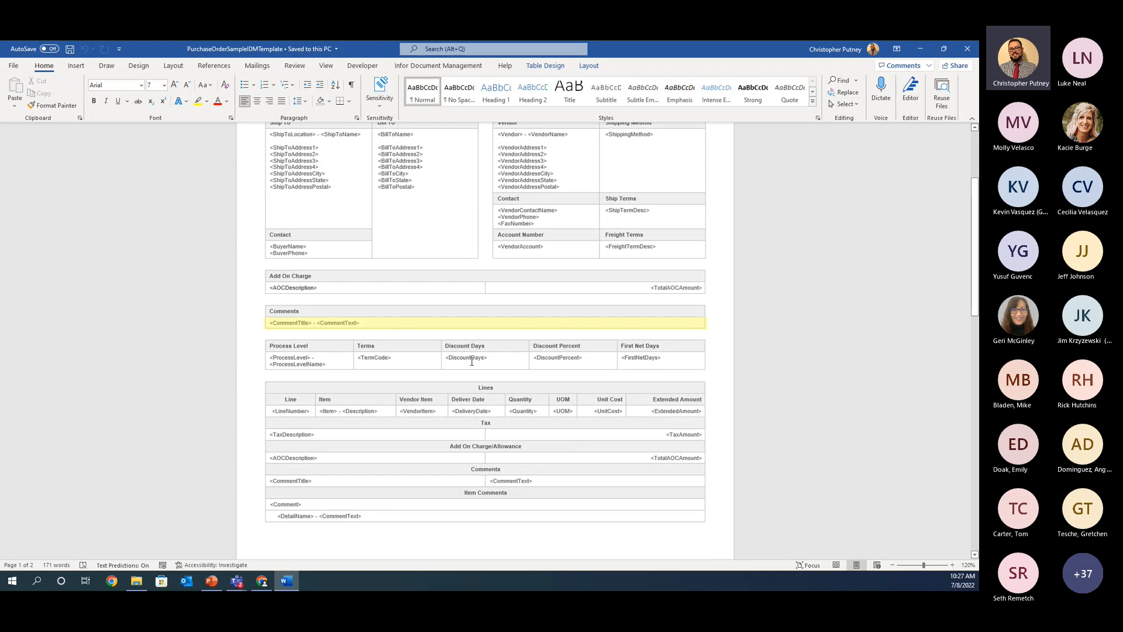
scroll(421, 206, up, 2)
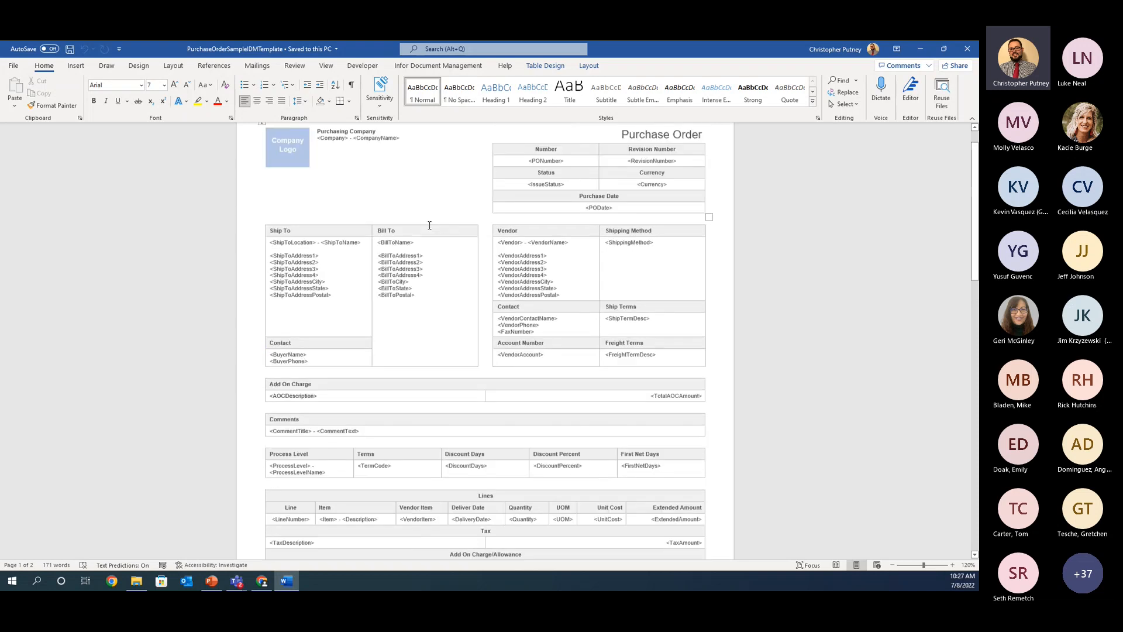
Step: Open the Infor Document Management settings and start the server login with Cloud Identities
click(438, 65)
click(152, 91)
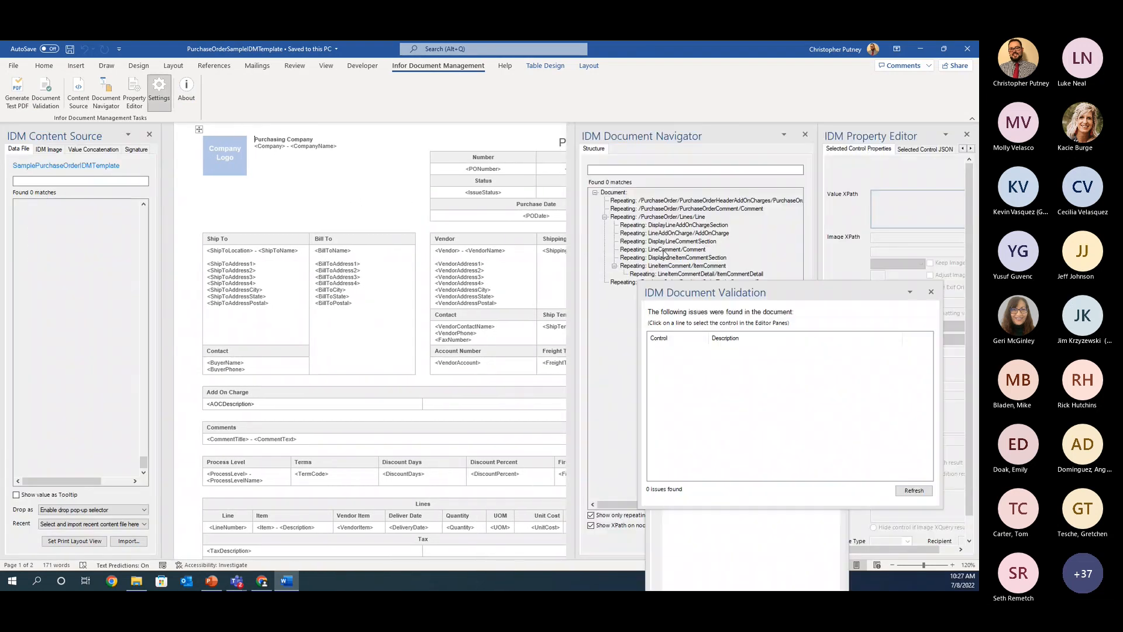
drag(746, 320, 593, 167)
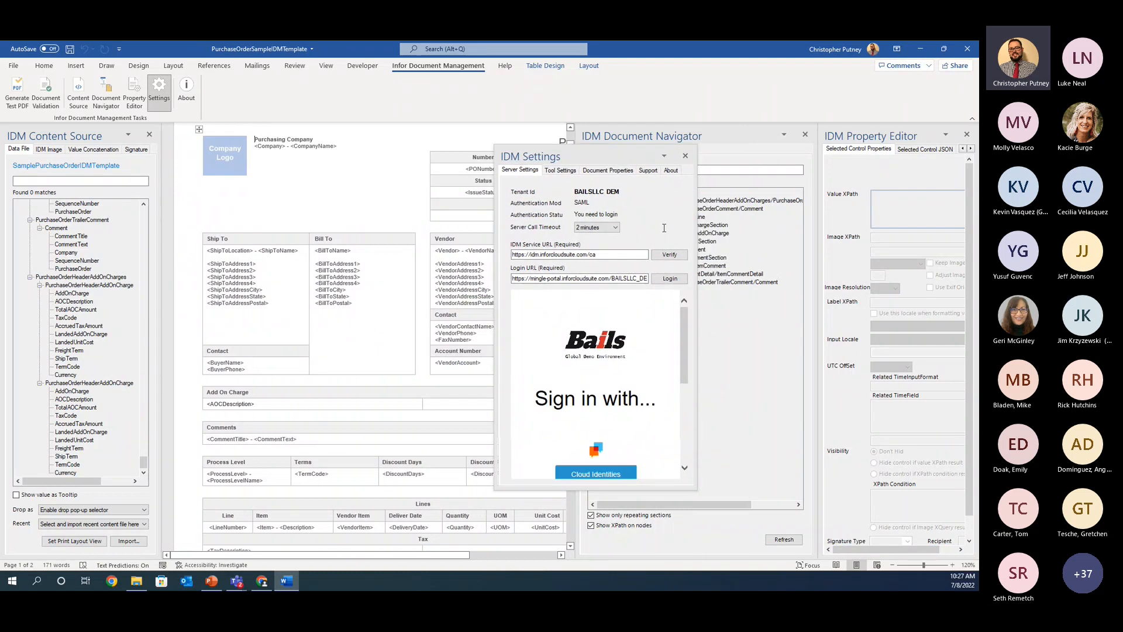
click(671, 279)
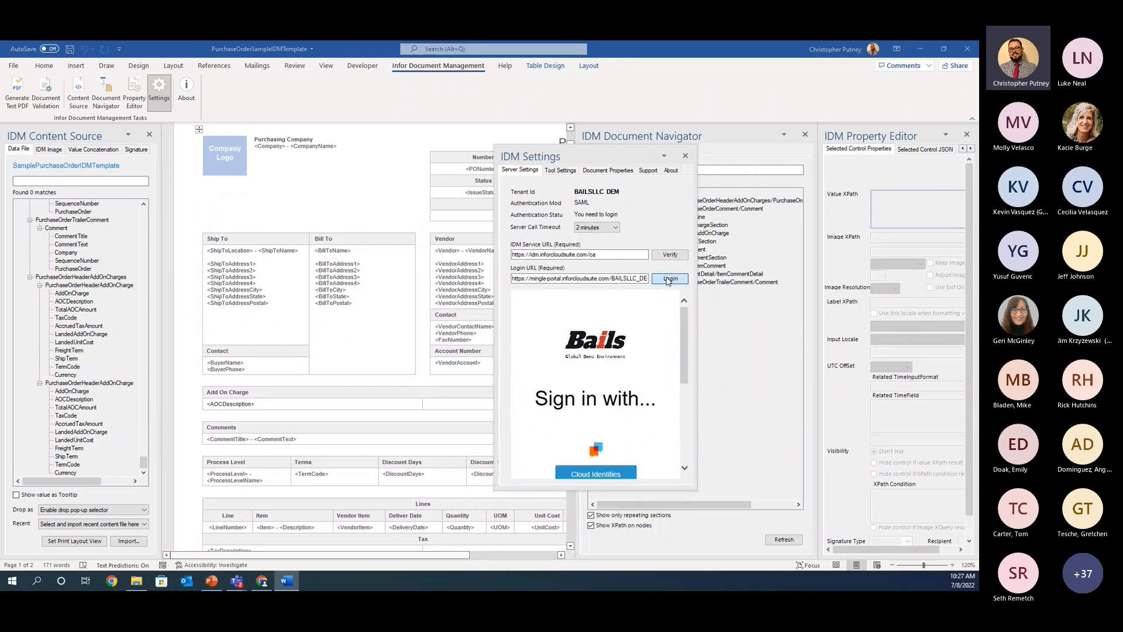
click(596, 473)
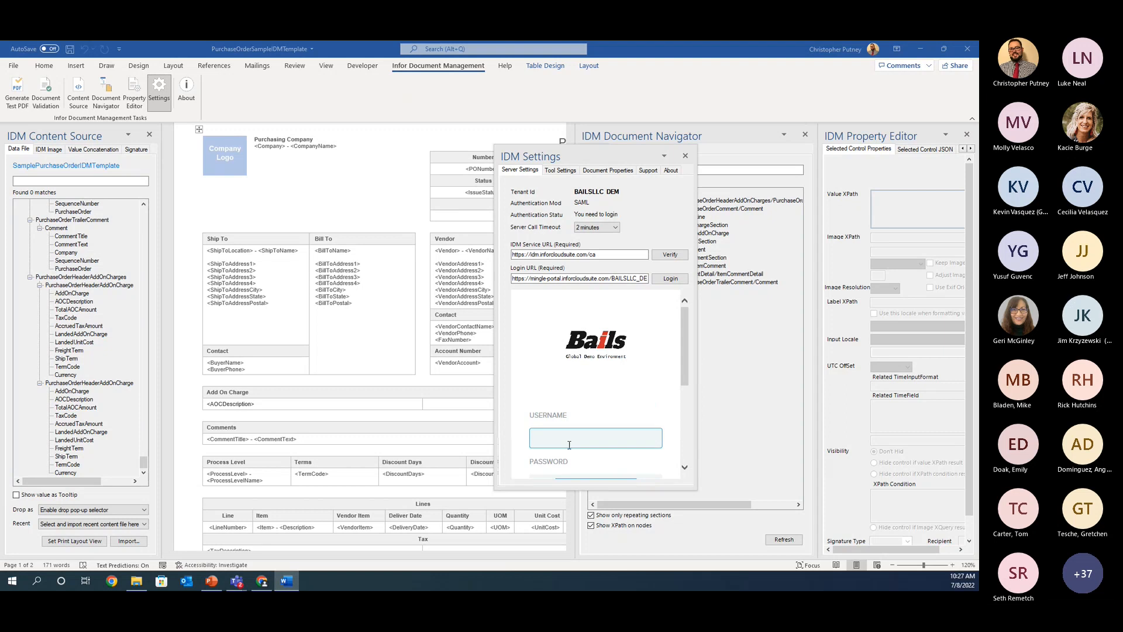
Step: Enter the account username and password in the login form and sign on
key(Tab)
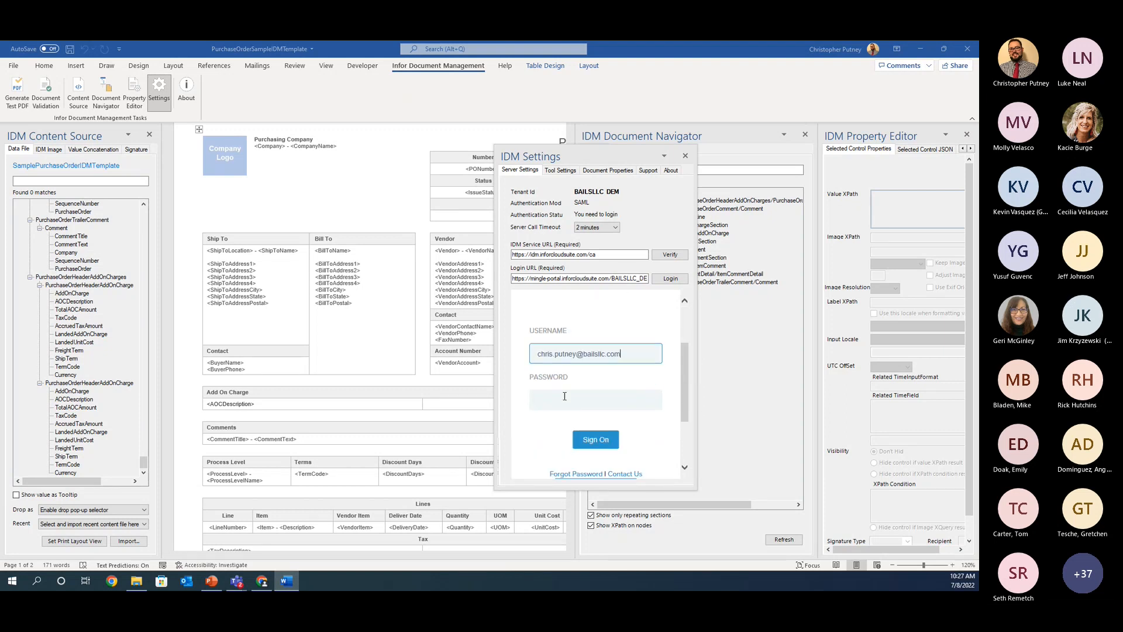
text(****)
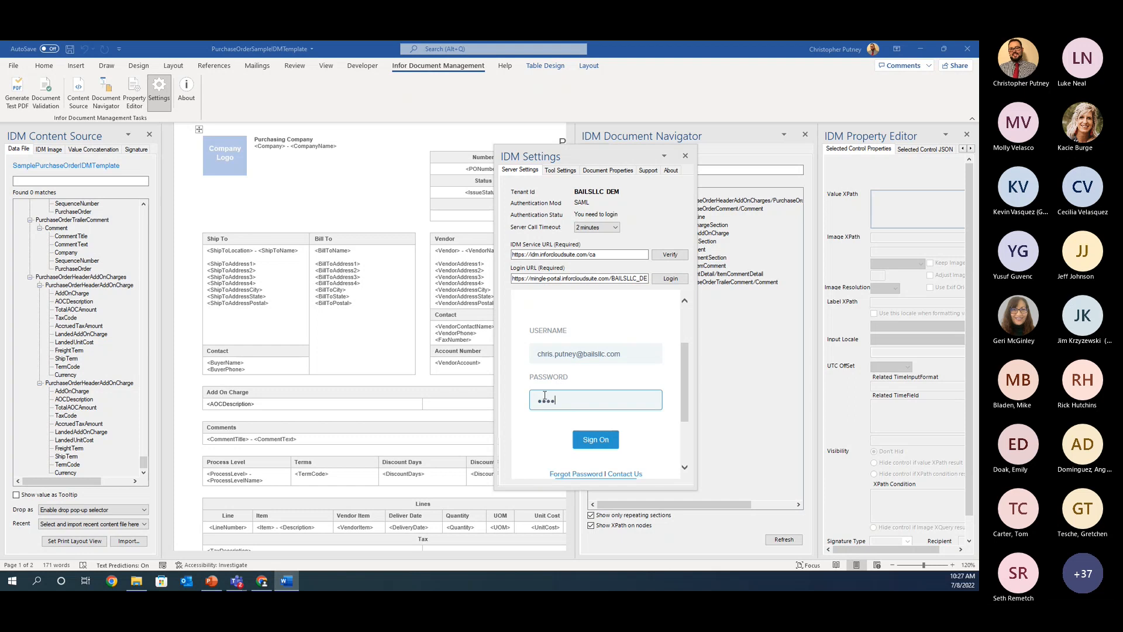
text(*******)
click(596, 441)
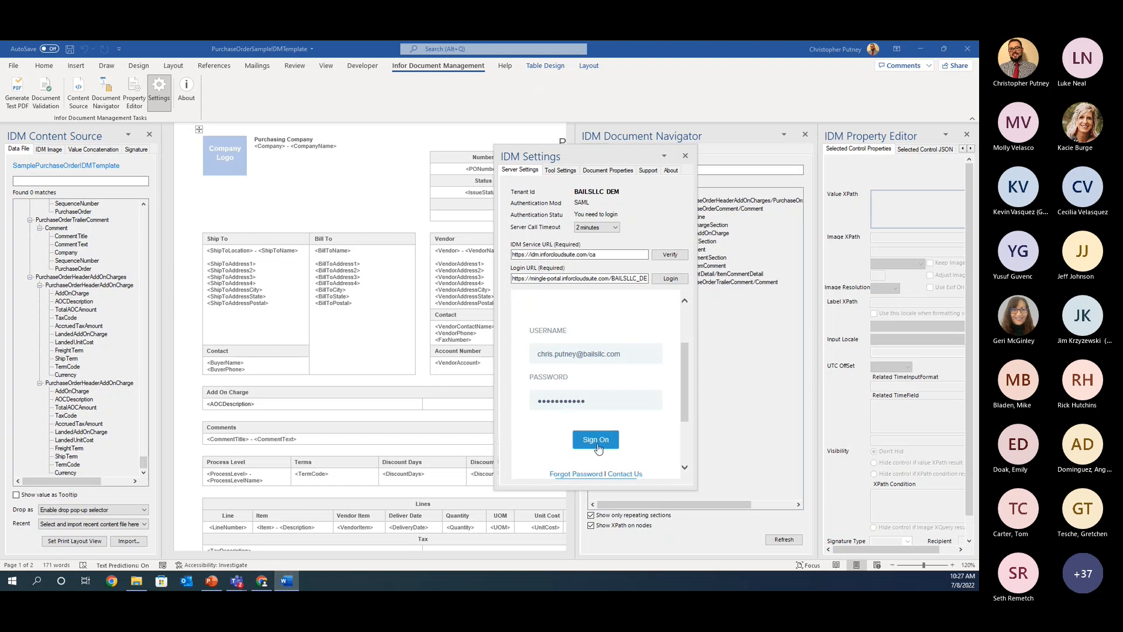
Step: Close the IDM Settings window and the IDM Document Navigator
mouse_move(606, 164)
mouse_down()
mouse_move(617, 182)
mouse_move(628, 168)
mouse_up()
click(681, 171)
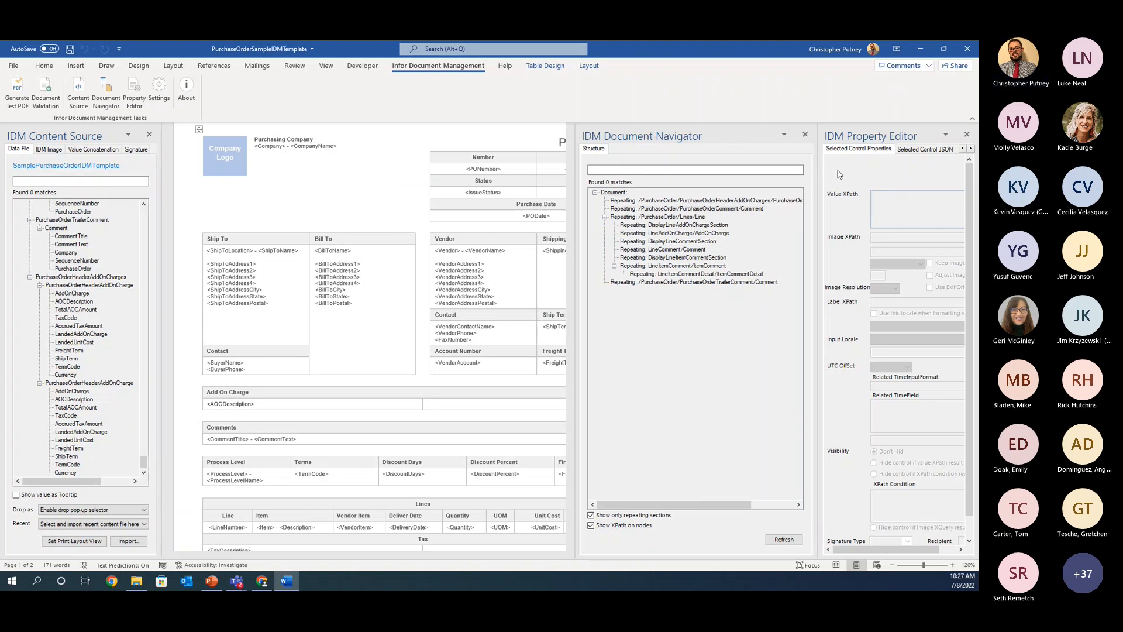
click(805, 135)
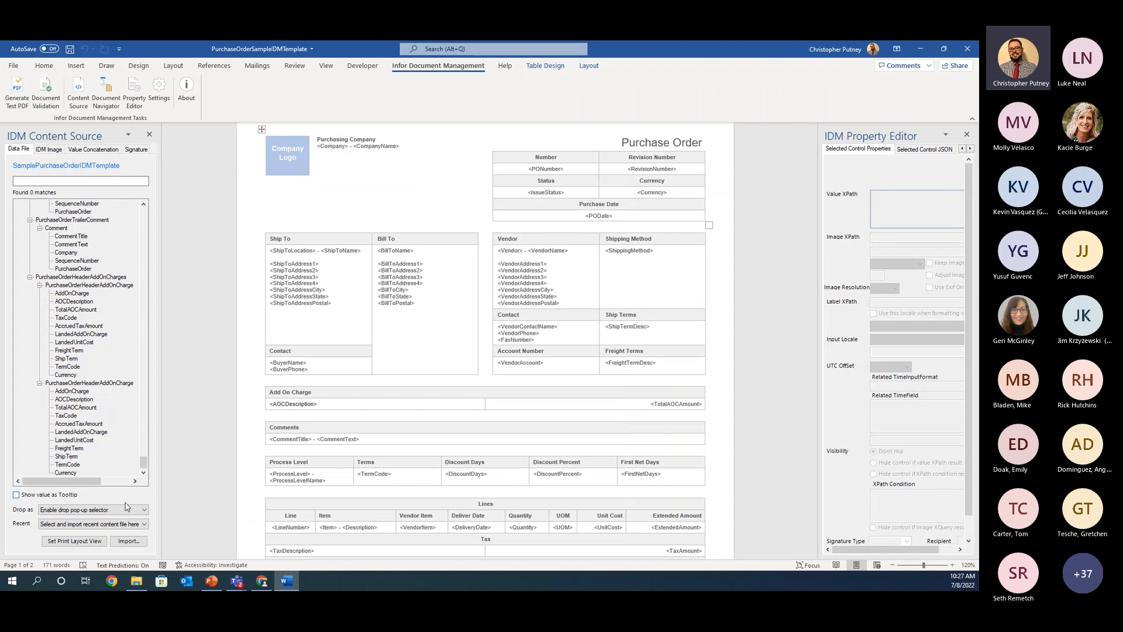
Step: Check the server login status in the IDM settings and browse the XML data files in Downloads offered for import
click(158, 93)
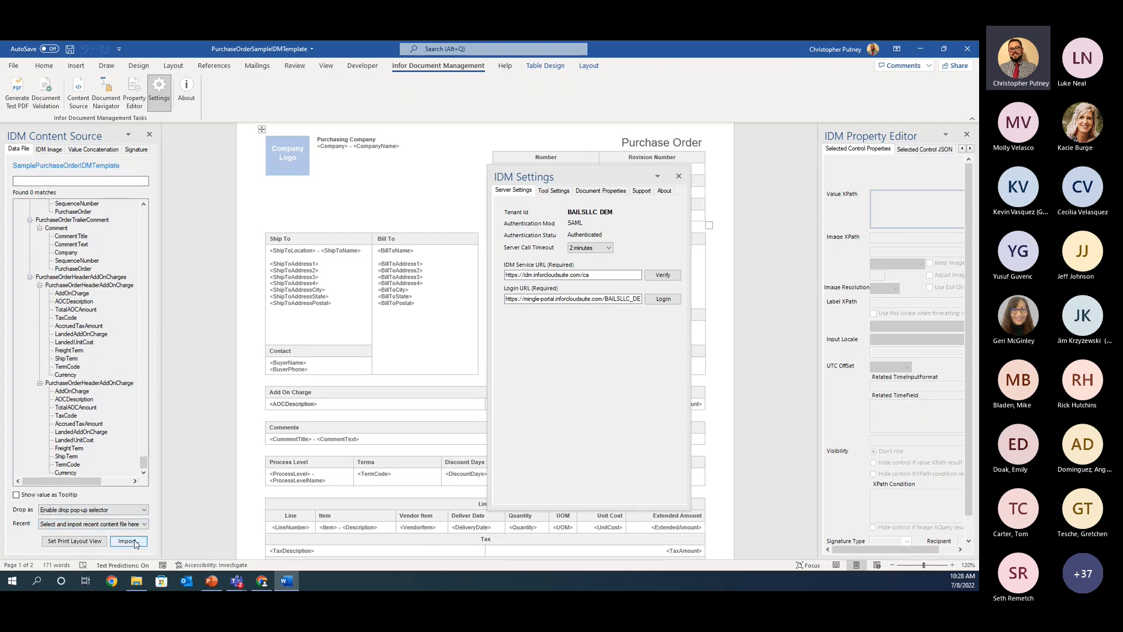
drag(578, 176, 407, 144)
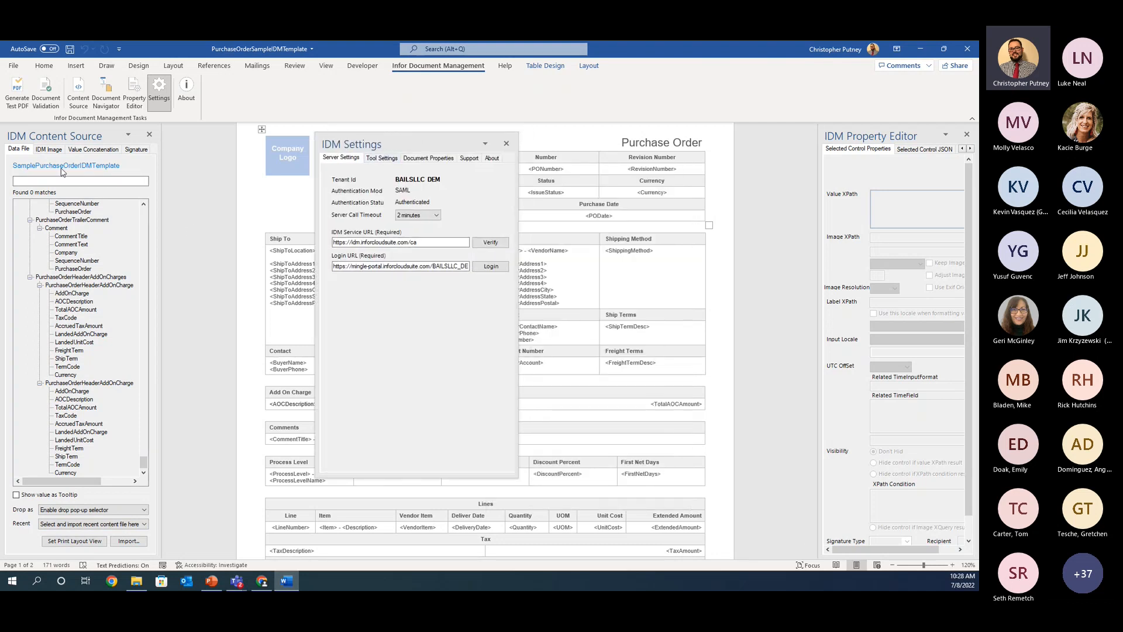
drag(420, 140, 434, 147)
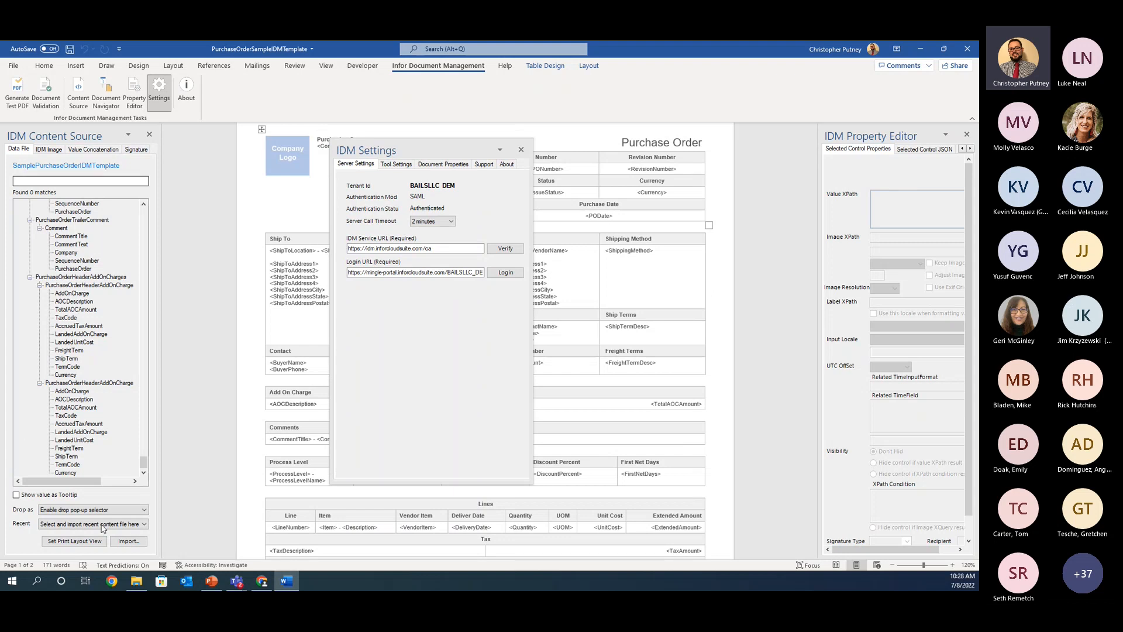
click(129, 541)
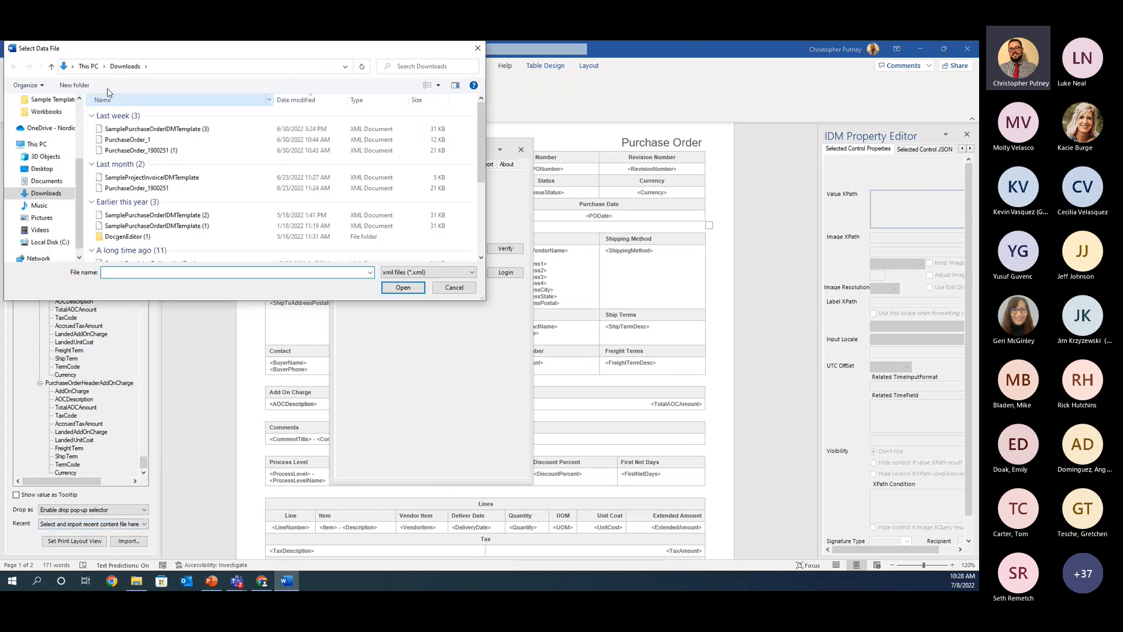
double_click(190, 134)
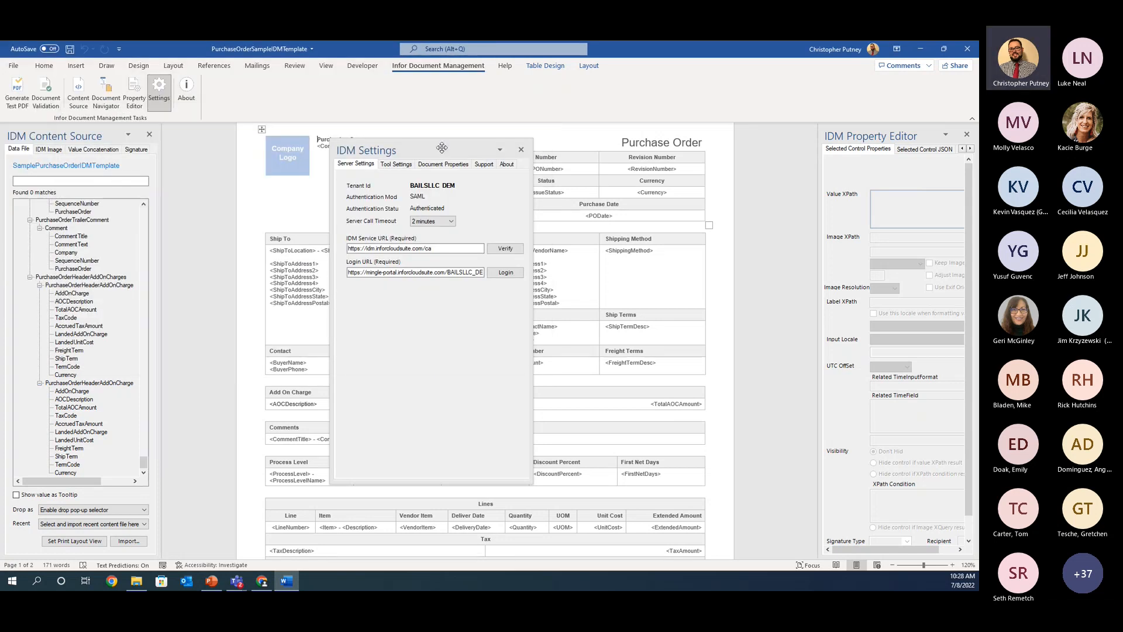
Step: Look over the IDM tool settings and server settings, and close the settings window
drag(435, 149, 455, 142)
click(415, 156)
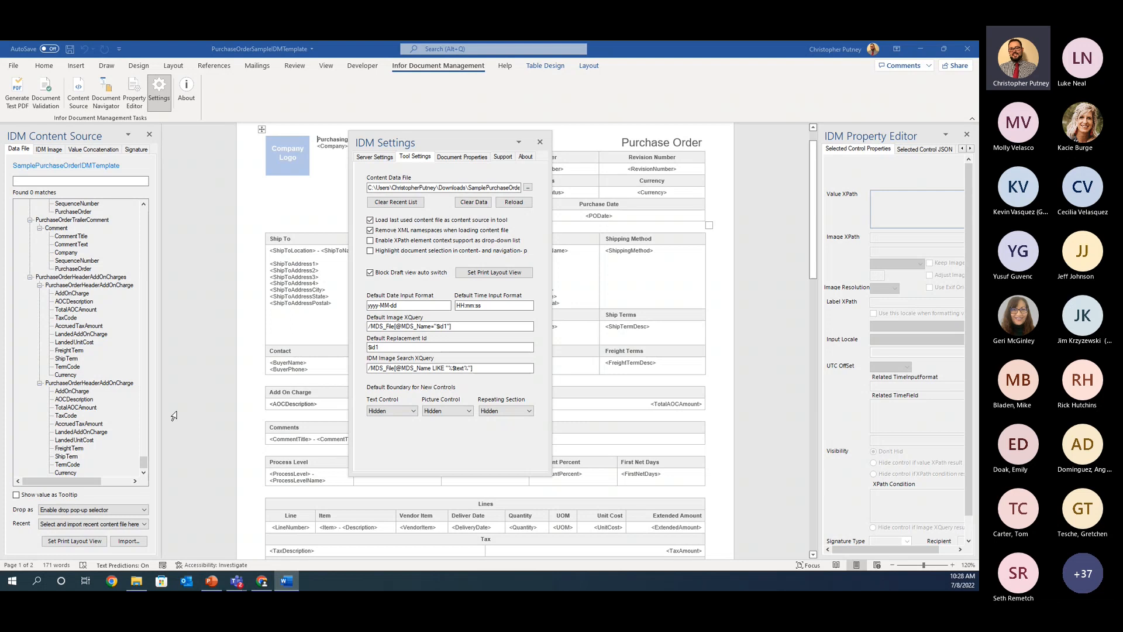
click(378, 157)
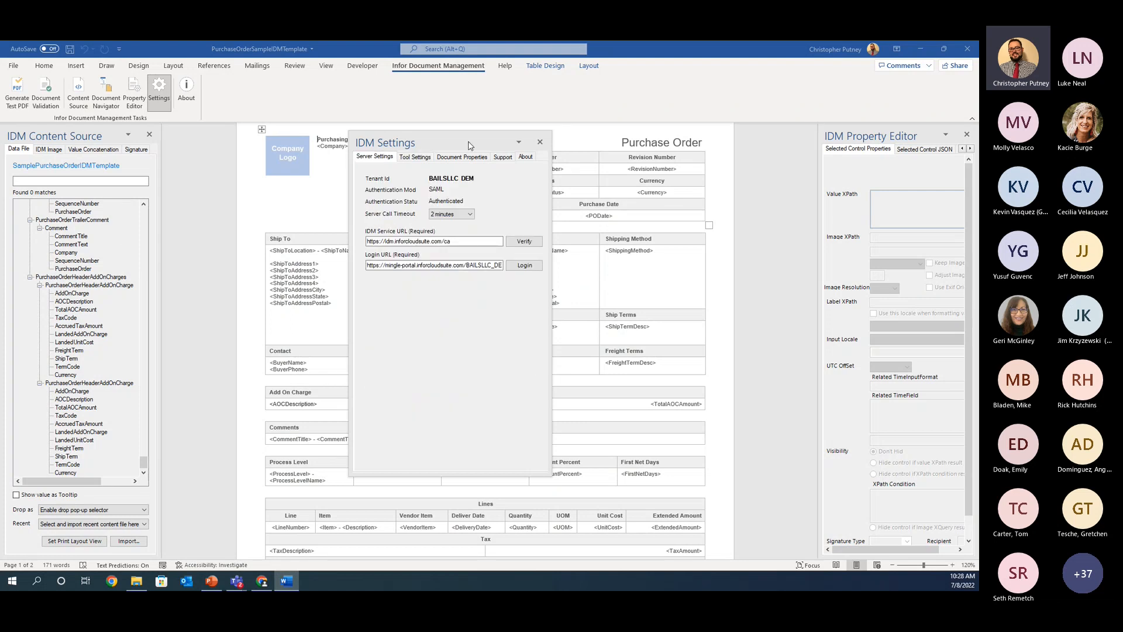
drag(473, 143, 484, 153)
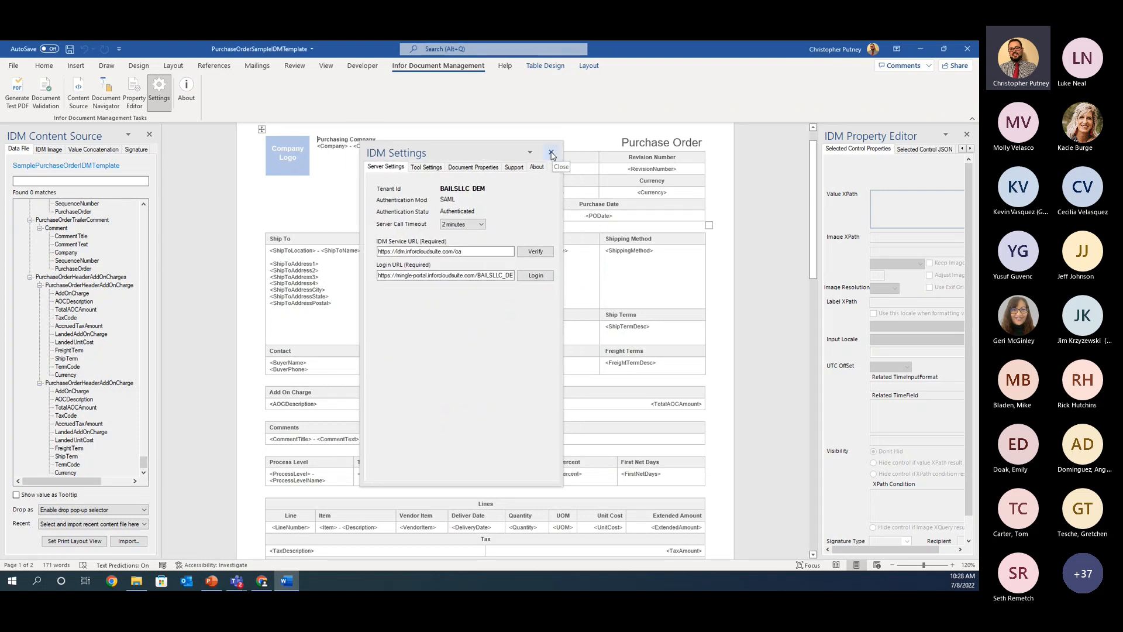
click(551, 154)
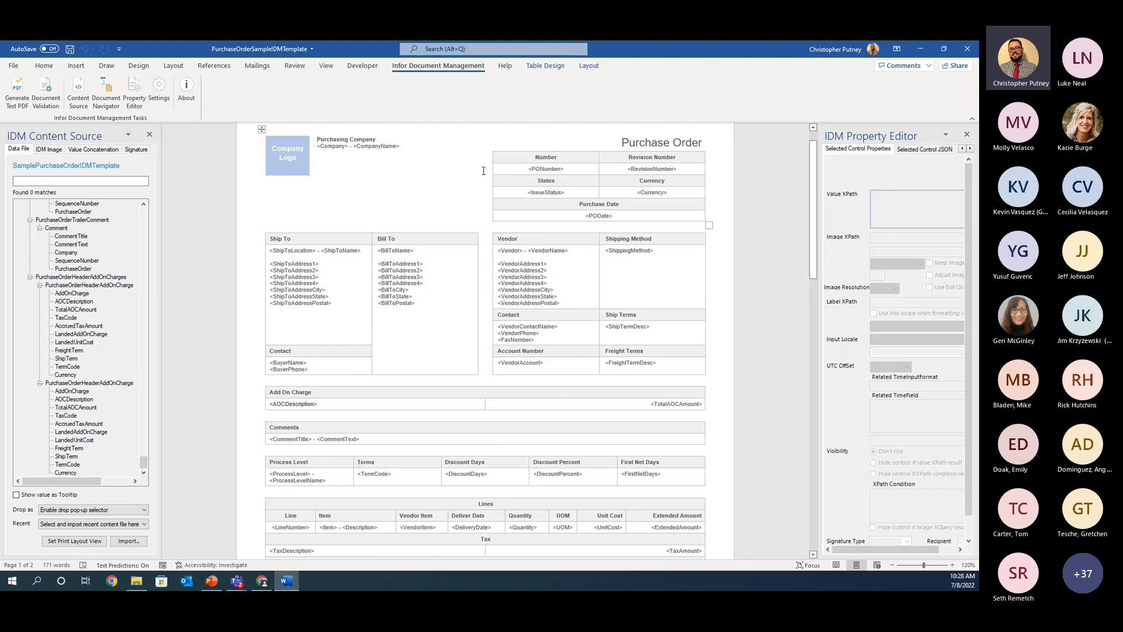
Step: Inspect the control properties of the BillToAddress1, ShipToAddress1, ShipToName and CompanyName fields
scroll(383, 300, up, 1)
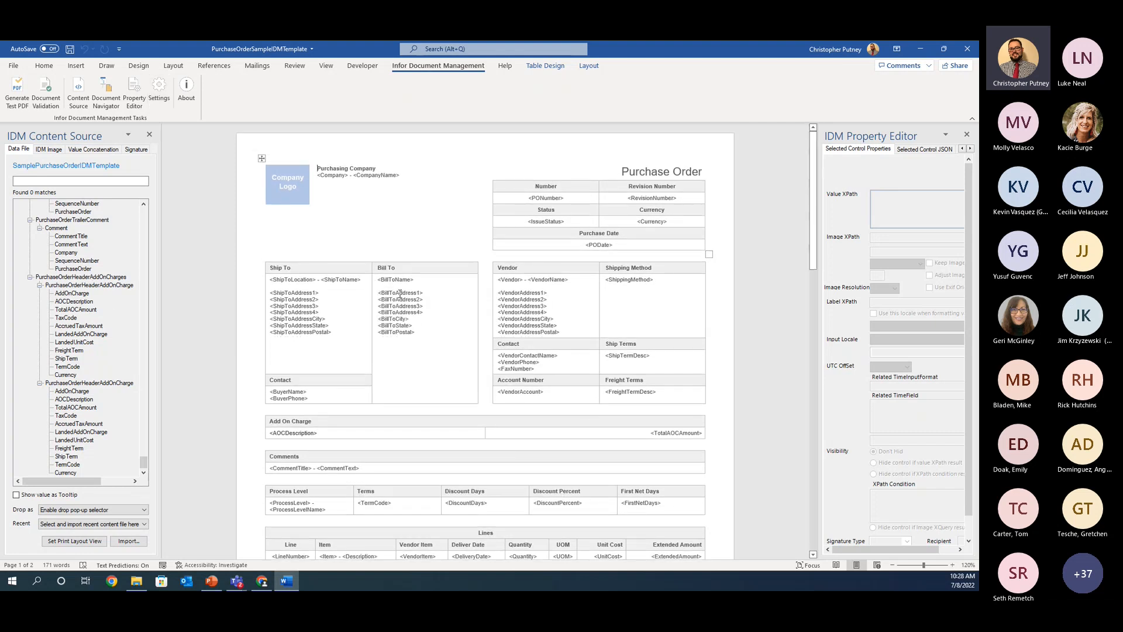
click(400, 292)
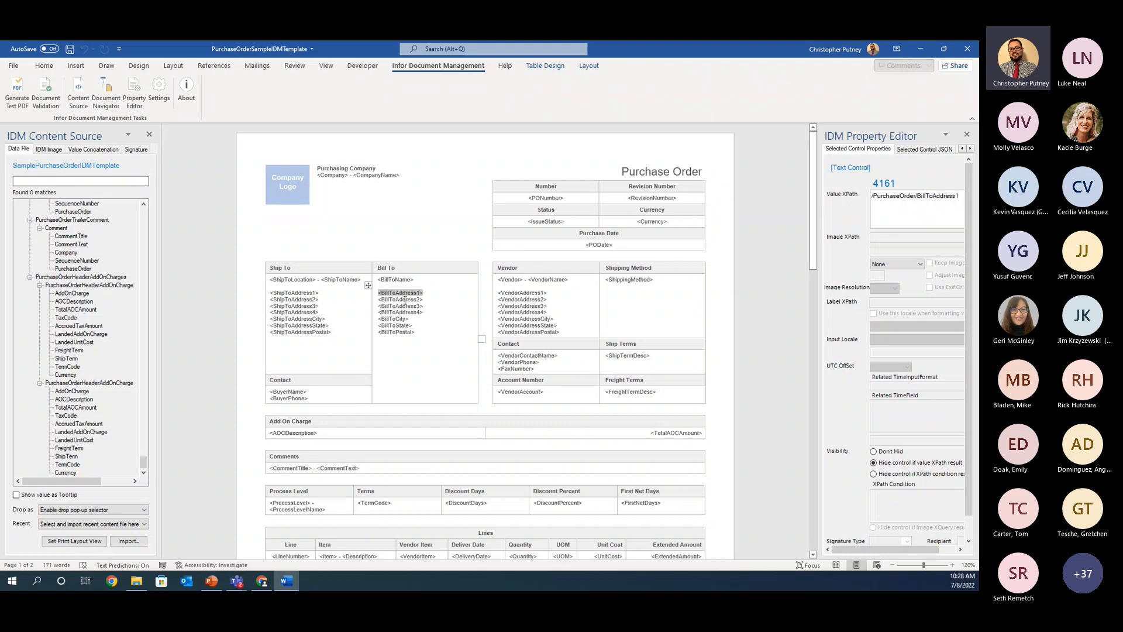
click(299, 289)
click(304, 294)
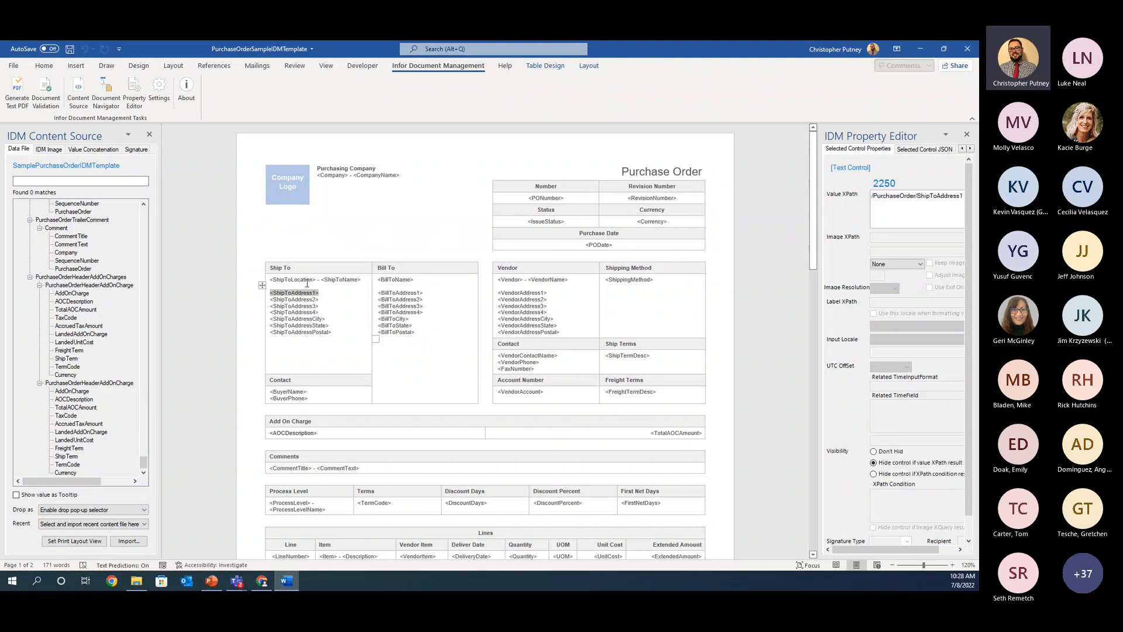
click(338, 281)
click(376, 174)
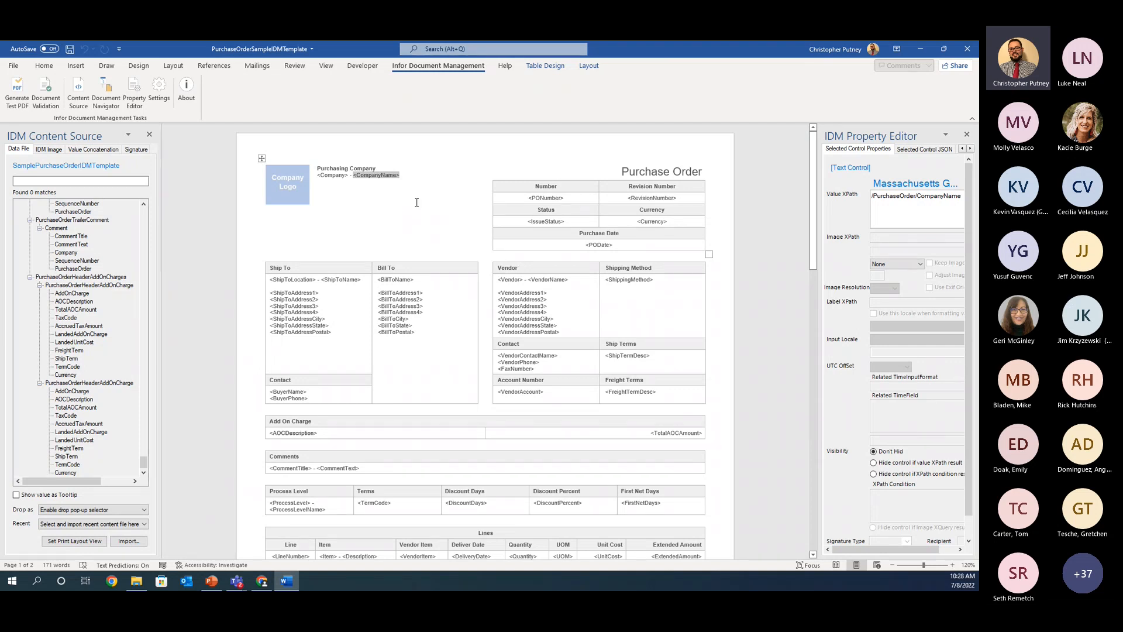
Step: Delete the company logo placeholder and the Purchasing Company text with its company fields from the template header
scroll(416, 203, down, 3)
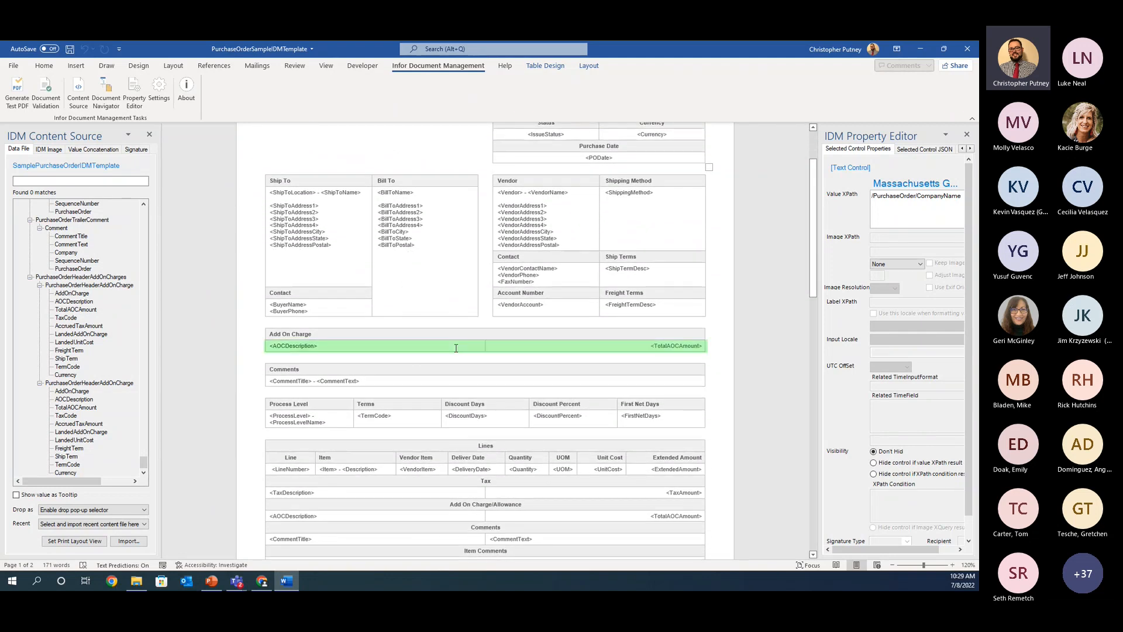
scroll(419, 238, up, 3)
scroll(410, 236, down, 1)
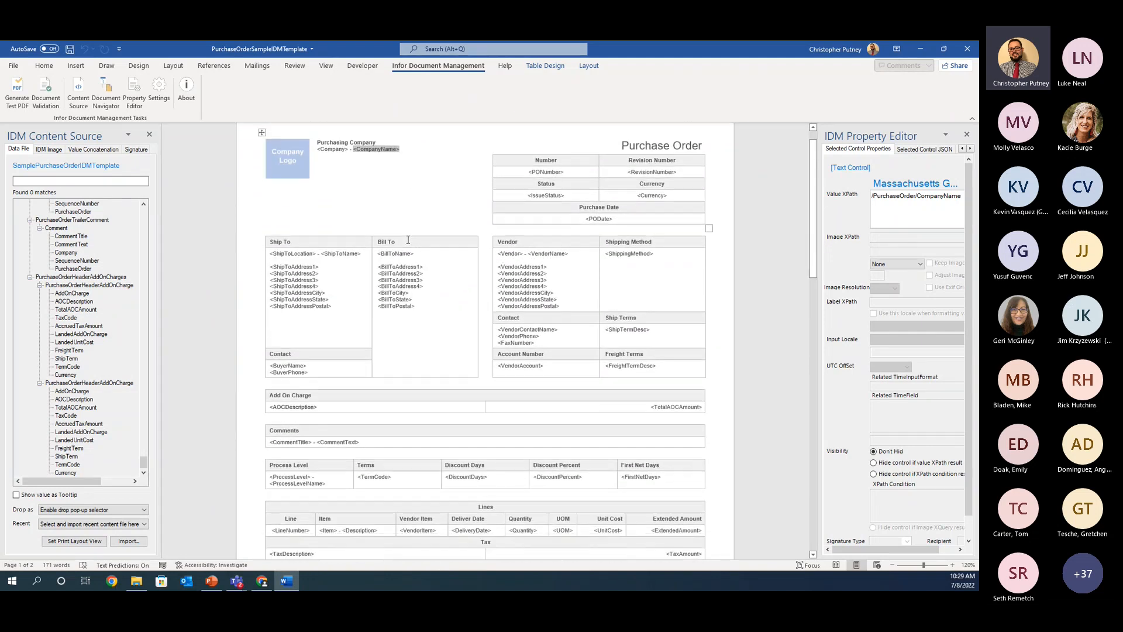
scroll(355, 216, up, 1)
click(411, 185)
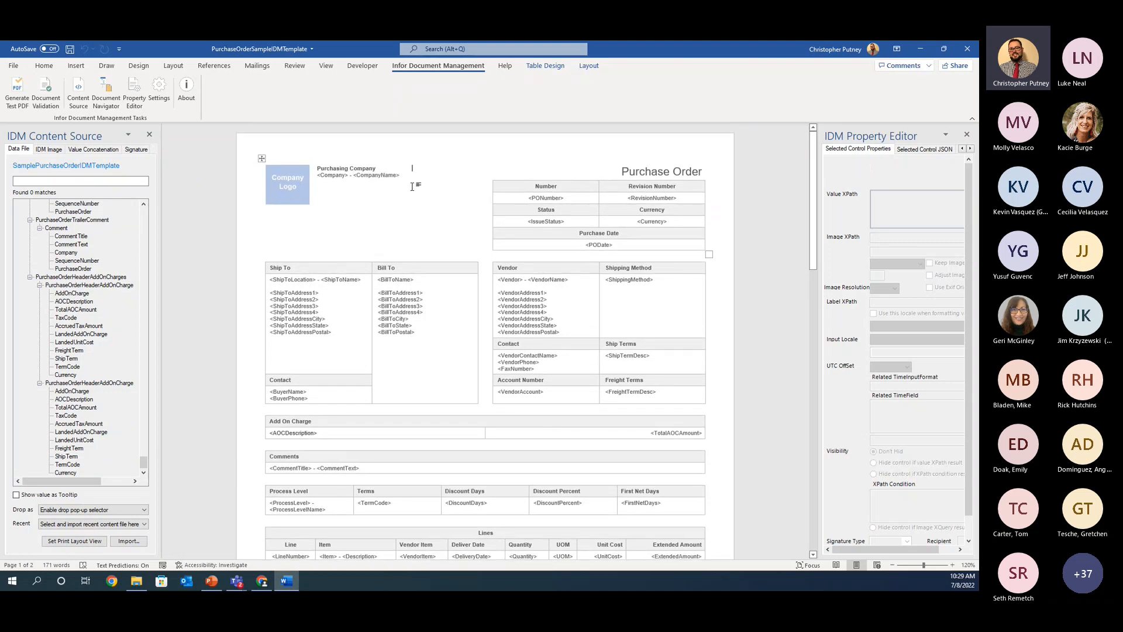
drag(412, 184, 321, 169)
click(362, 188)
click(430, 174)
drag(407, 176, 317, 169)
key(Delete)
key(Delete)
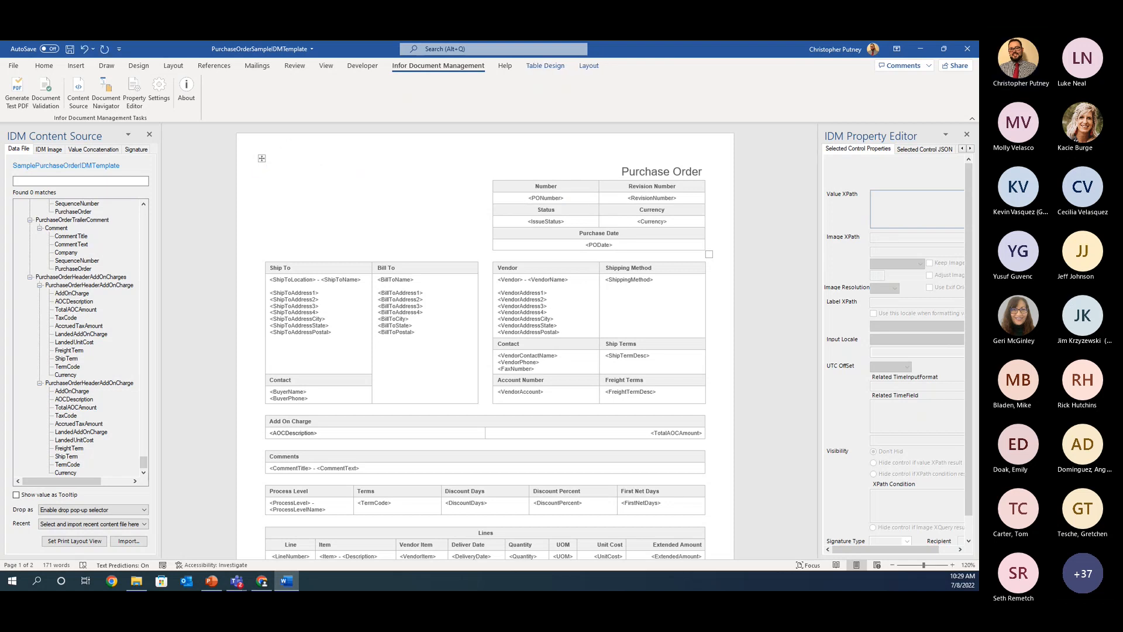
Step: Copy the logo from the Bails logo document and paste it into the empty header area of the purchase order template
key(alt+Tab)
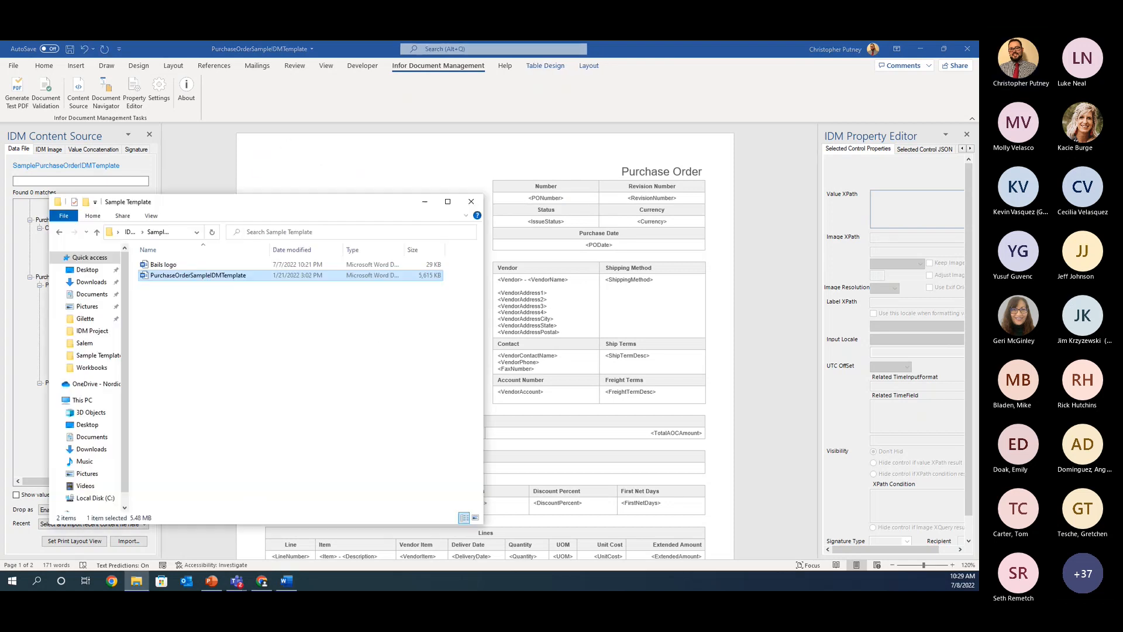
drag(228, 204, 0, 182)
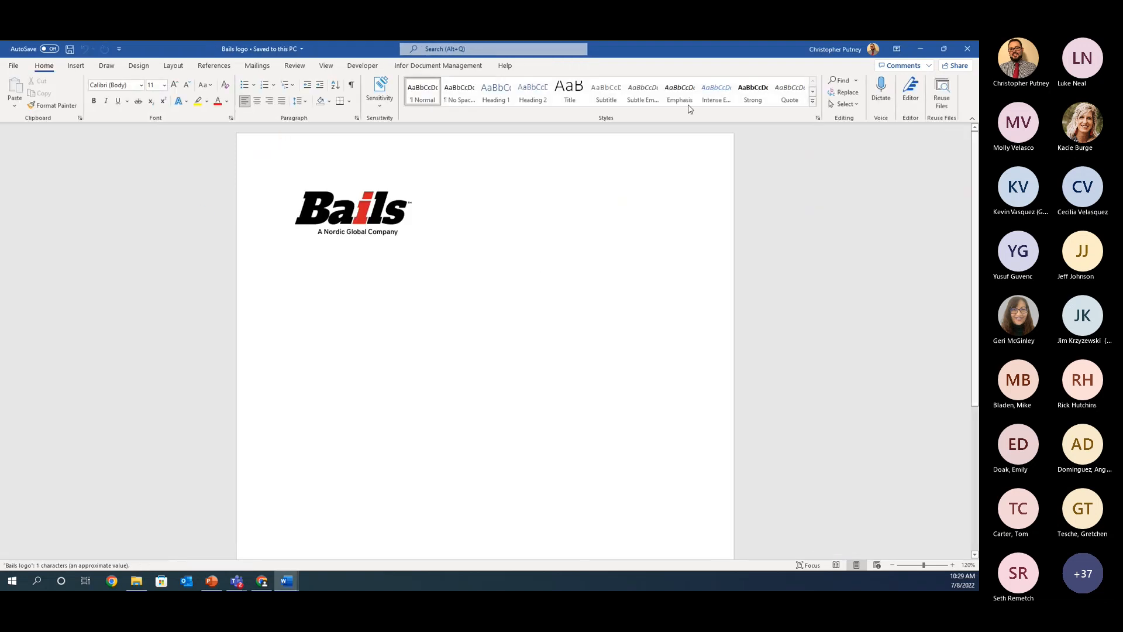
drag(712, 55, 0, 121)
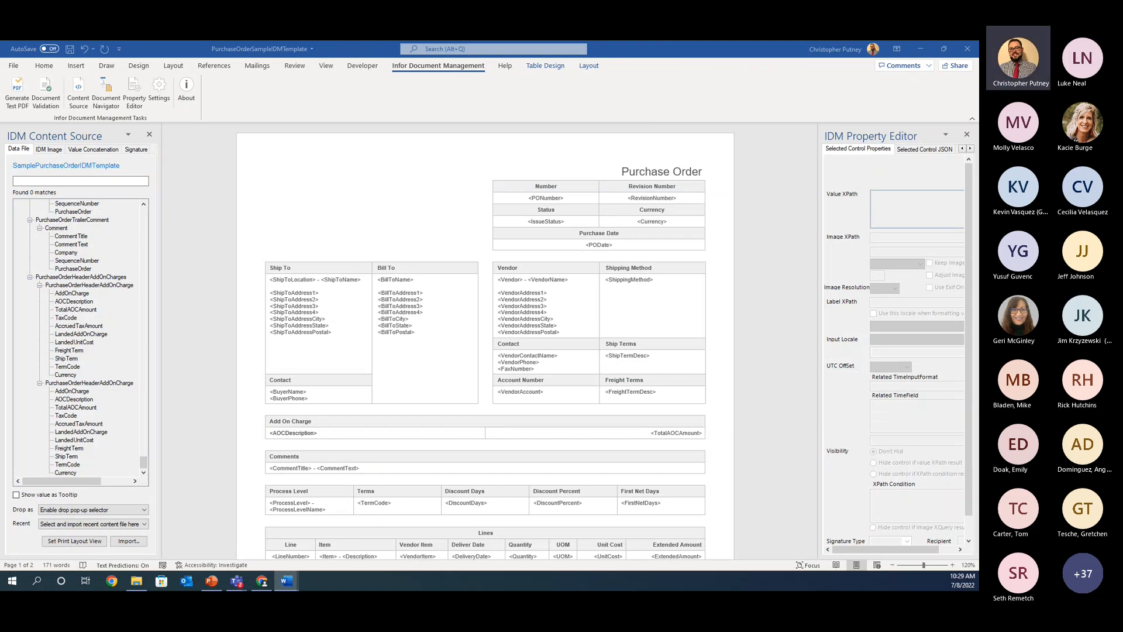
click(300, 175)
key(ctrl+v)
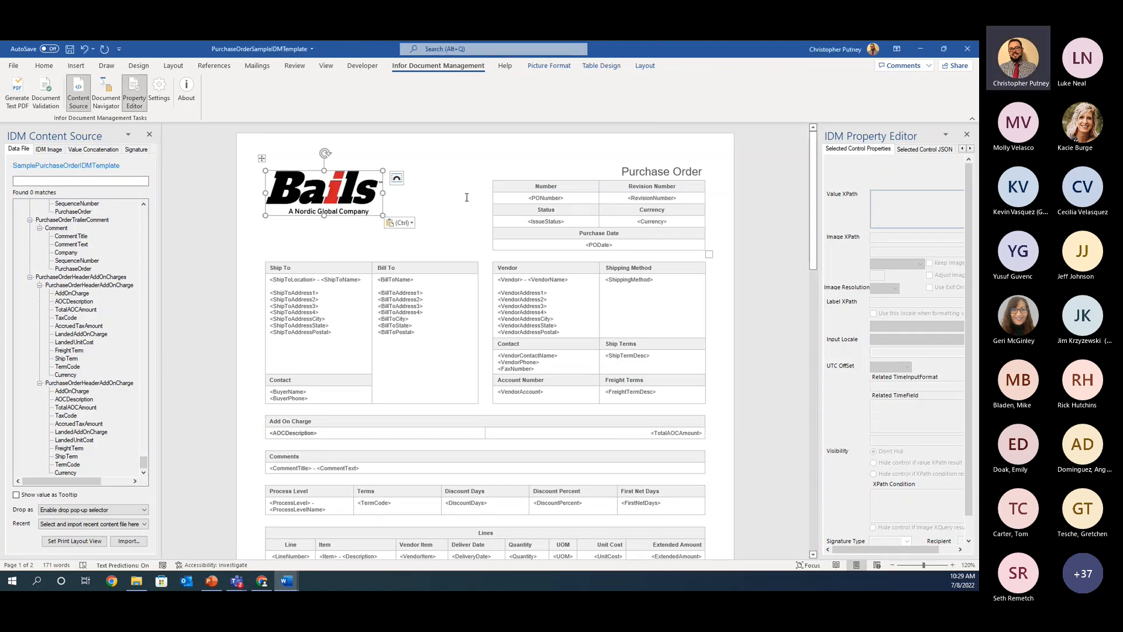
scroll(428, 267, down, 2)
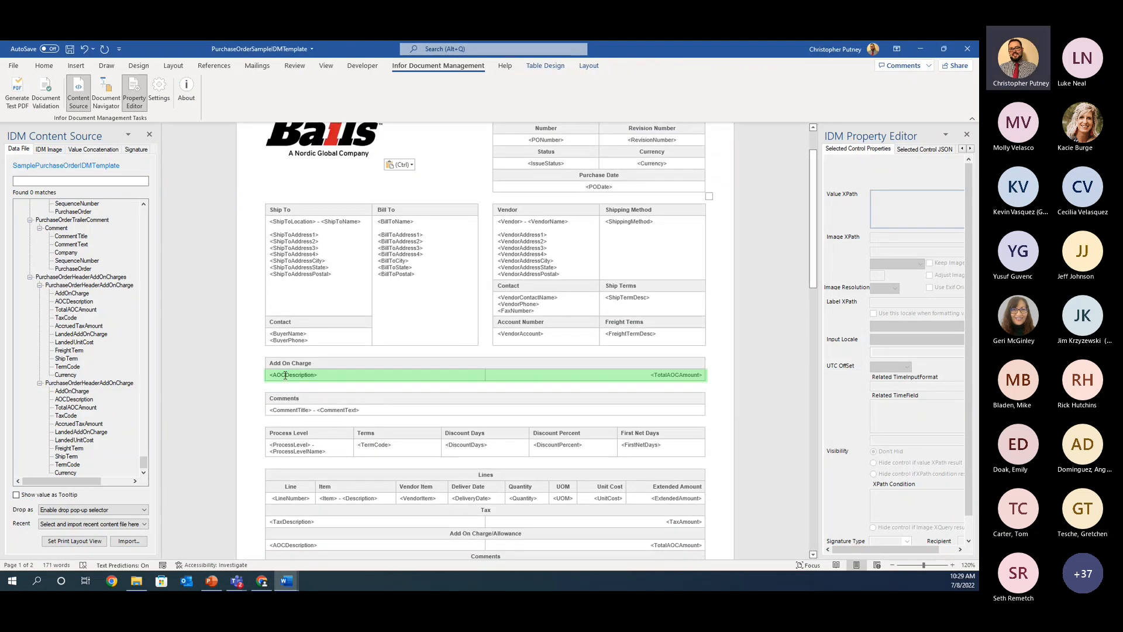
click(314, 418)
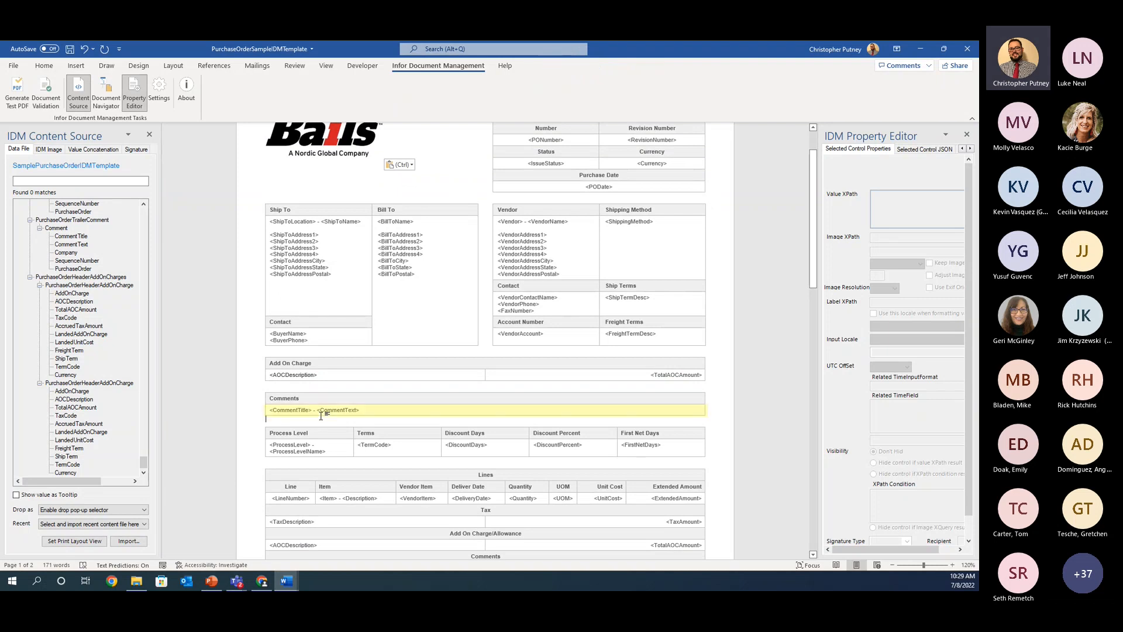
right_click(351, 410)
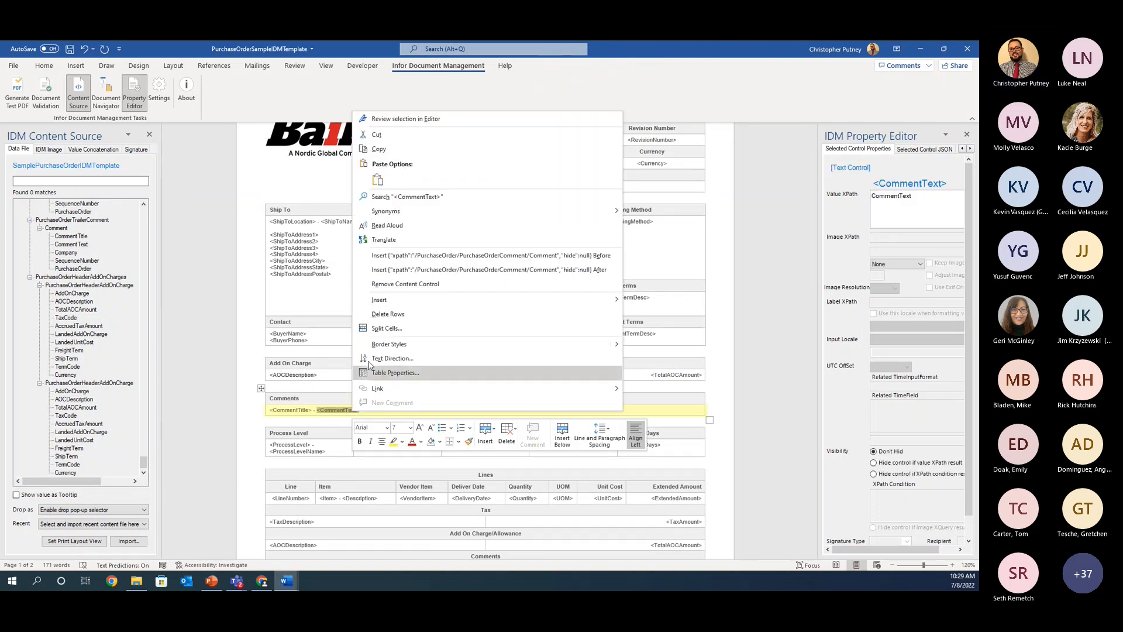
mouse_move(379, 299)
click(328, 398)
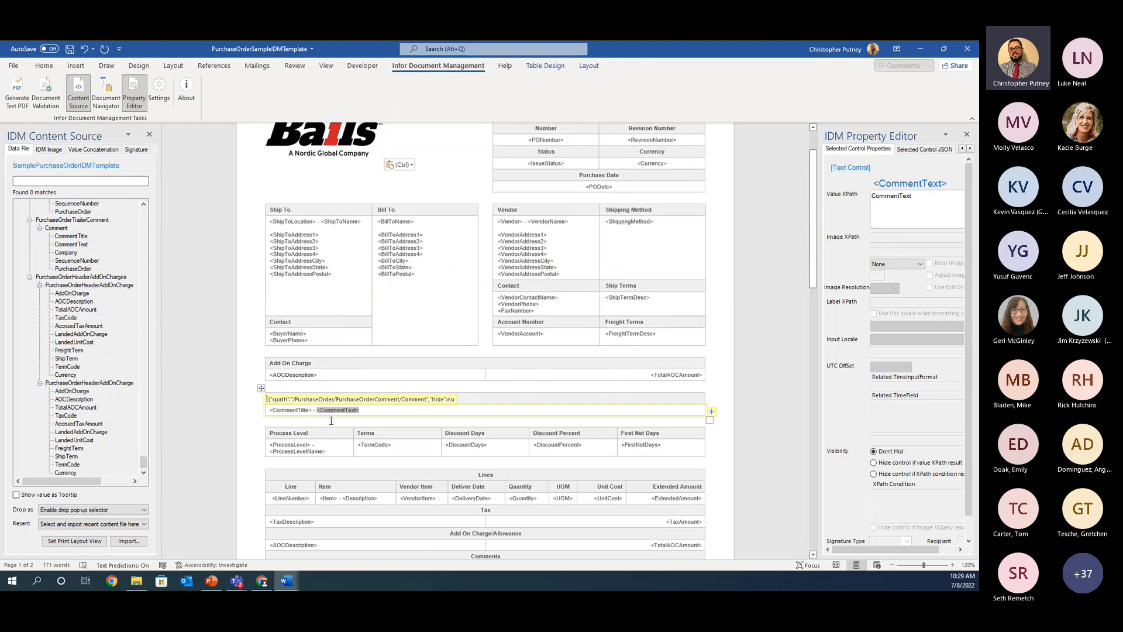
click(351, 420)
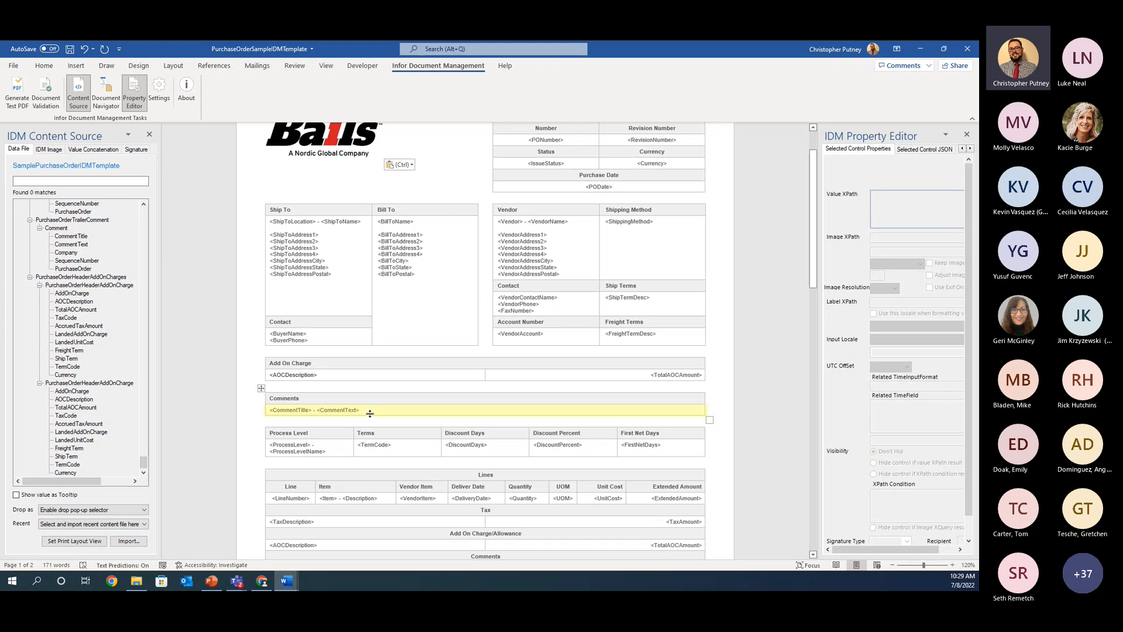
Step: Insert a row below the CommentTitle and CommentText row in the header Comments table
click(373, 410)
right_click(373, 410)
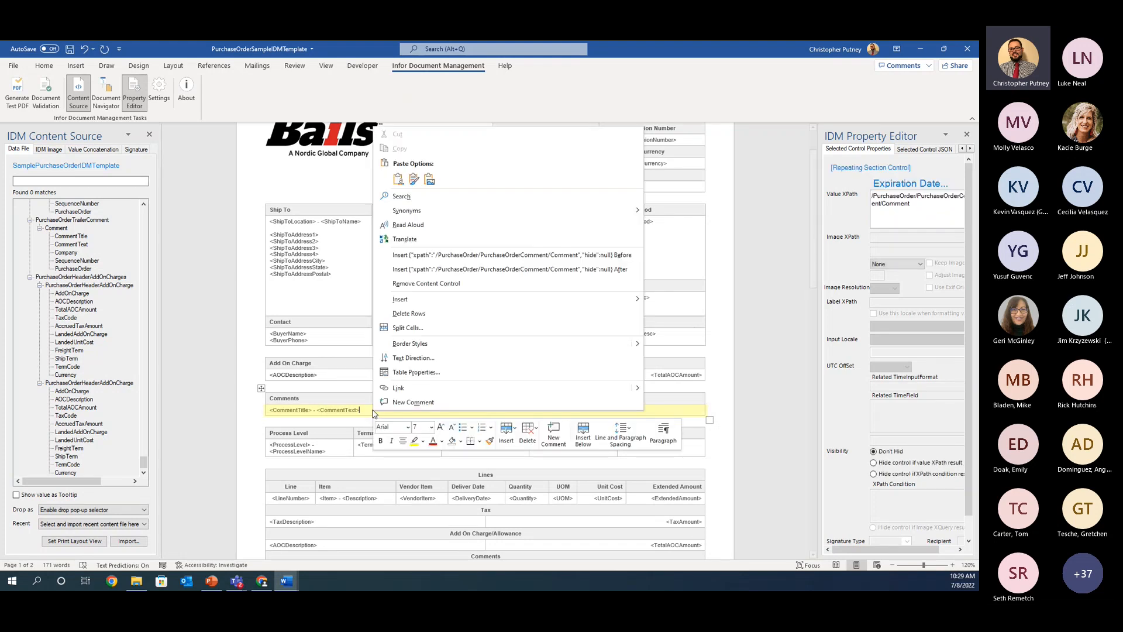
mouse_move(445, 299)
click(715, 343)
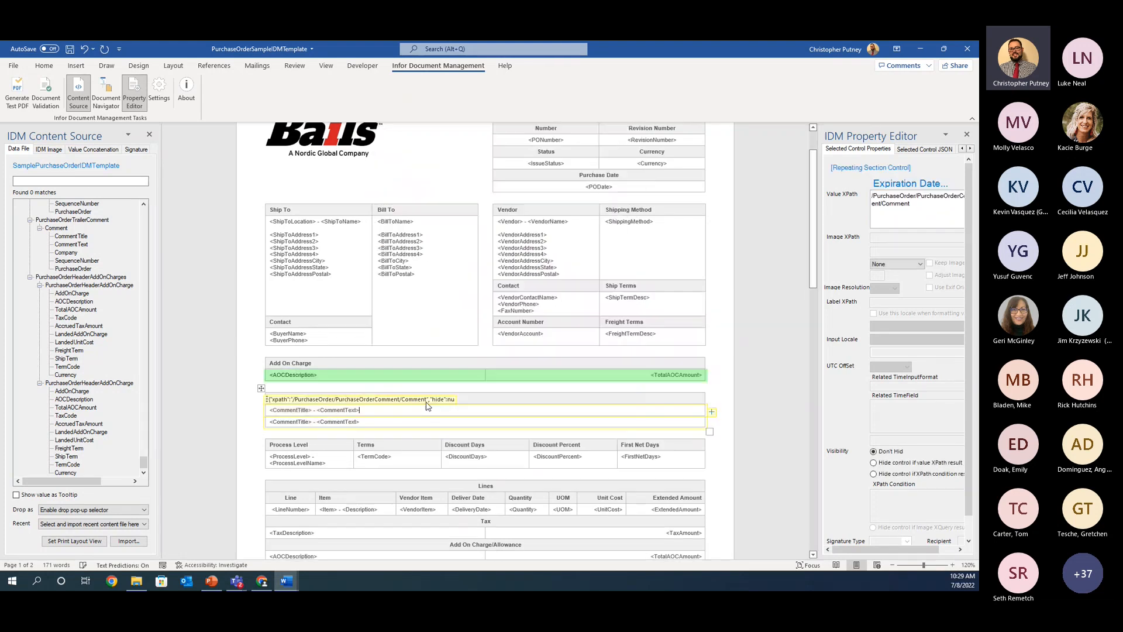
Step: Select the duplicated comment row and inspect the value XPath of its repeating section control
click(374, 422)
drag(374, 422, 278, 426)
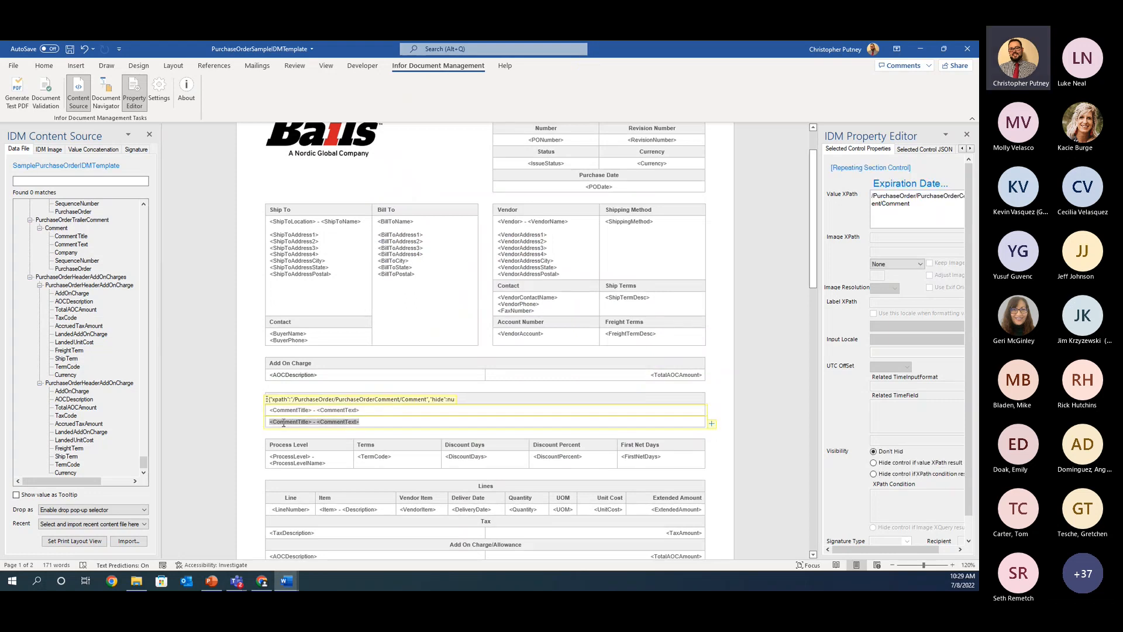
click(359, 422)
drag(369, 423, 294, 426)
scroll(297, 426, down, 1)
scroll(298, 425, down, 1)
click(291, 343)
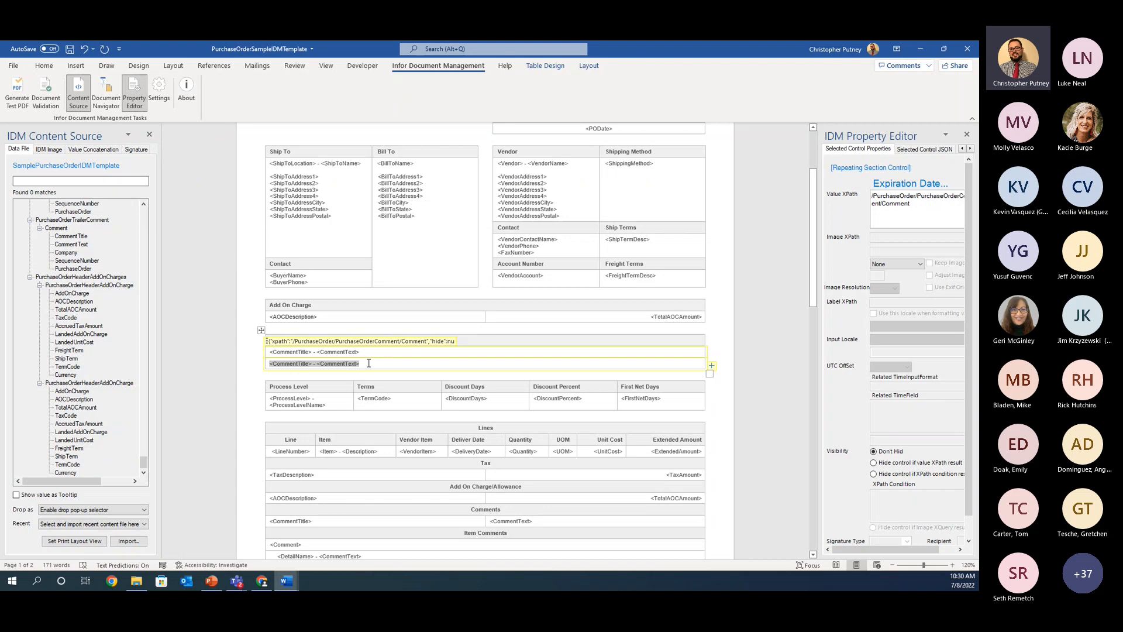
drag(368, 363, 276, 363)
right_click(285, 365)
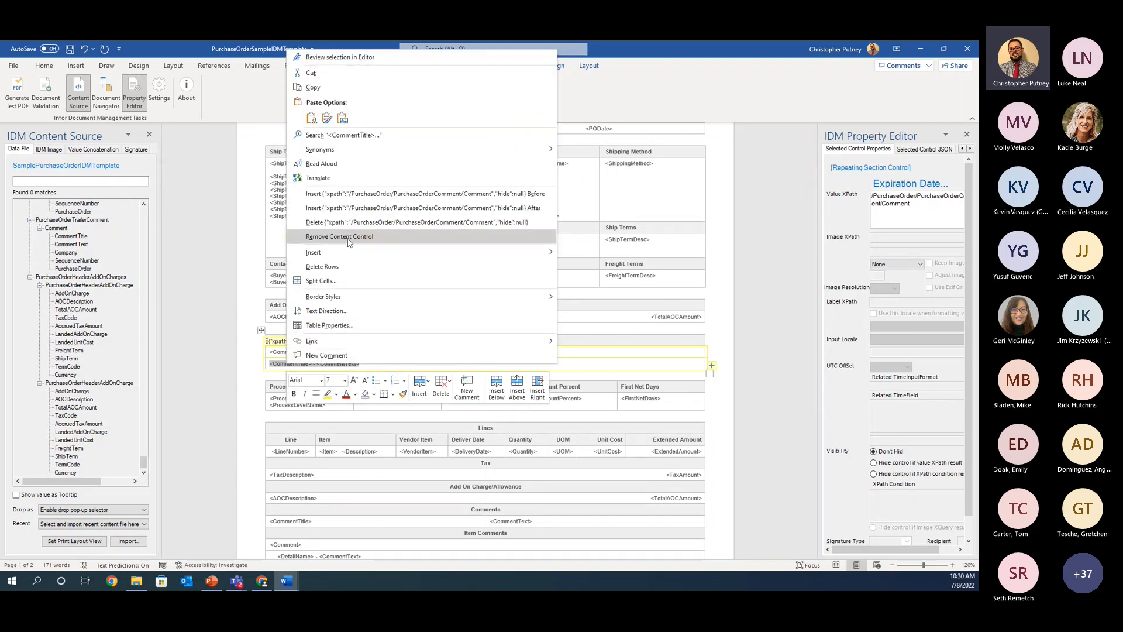
click(932, 210)
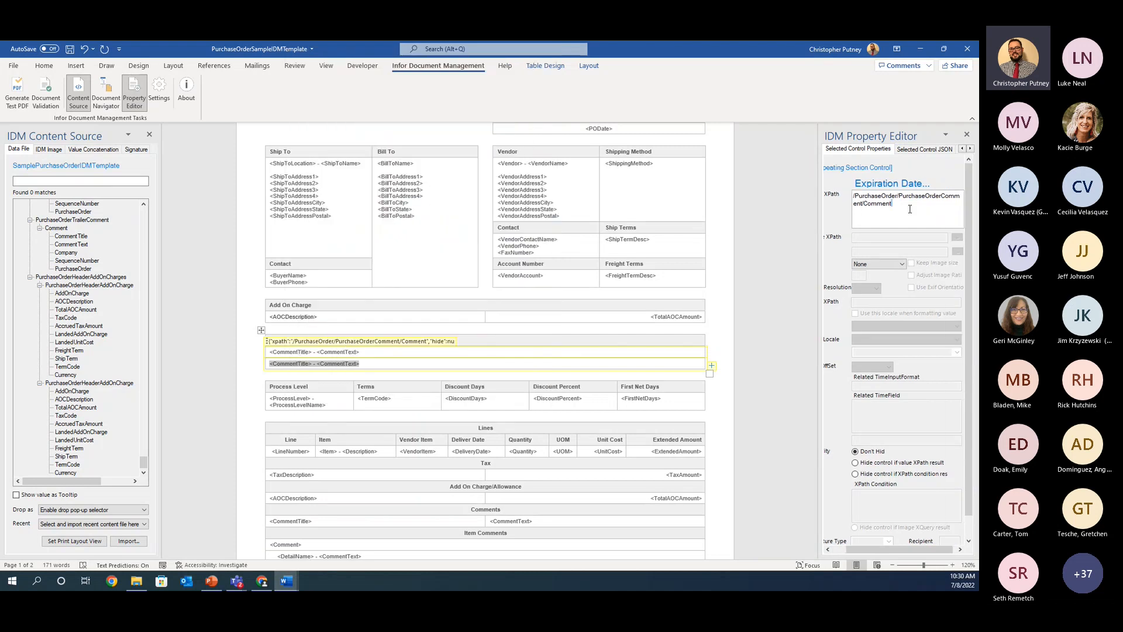
drag(909, 209, 852, 194)
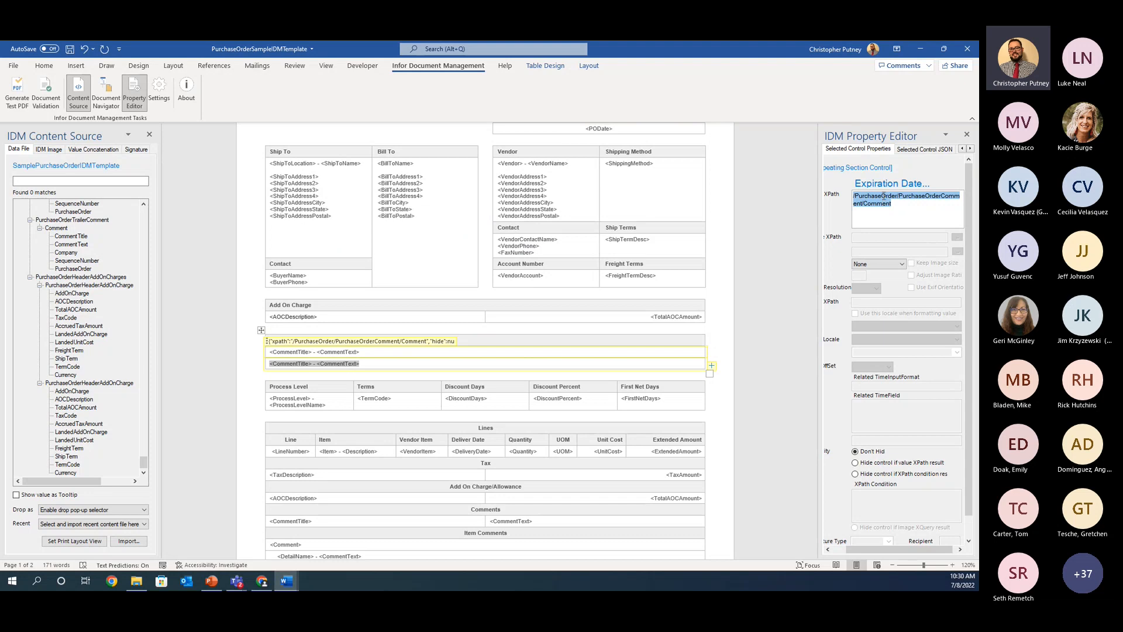
Step: Remove the content control and the CommentTitle and CommentText fields from the new Comments row, leaving the row empty
click(378, 364)
drag(377, 364, 288, 364)
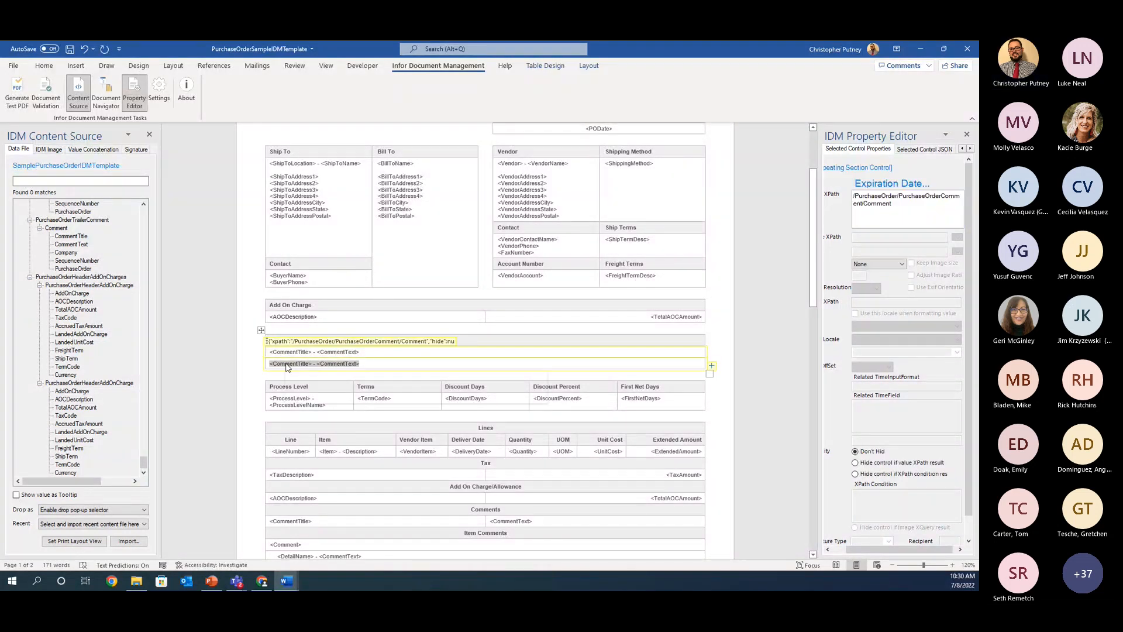
right_click(287, 364)
click(350, 236)
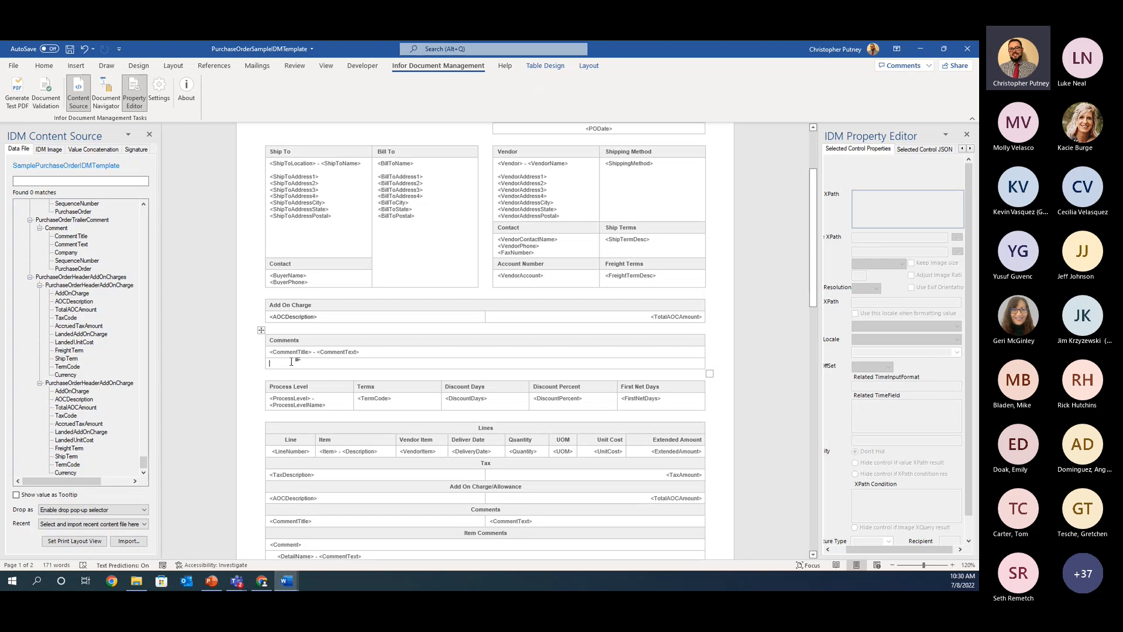
Step: Enter the static text "This is the terms and conditions. Please call" in the empty Comments row
text(This is )
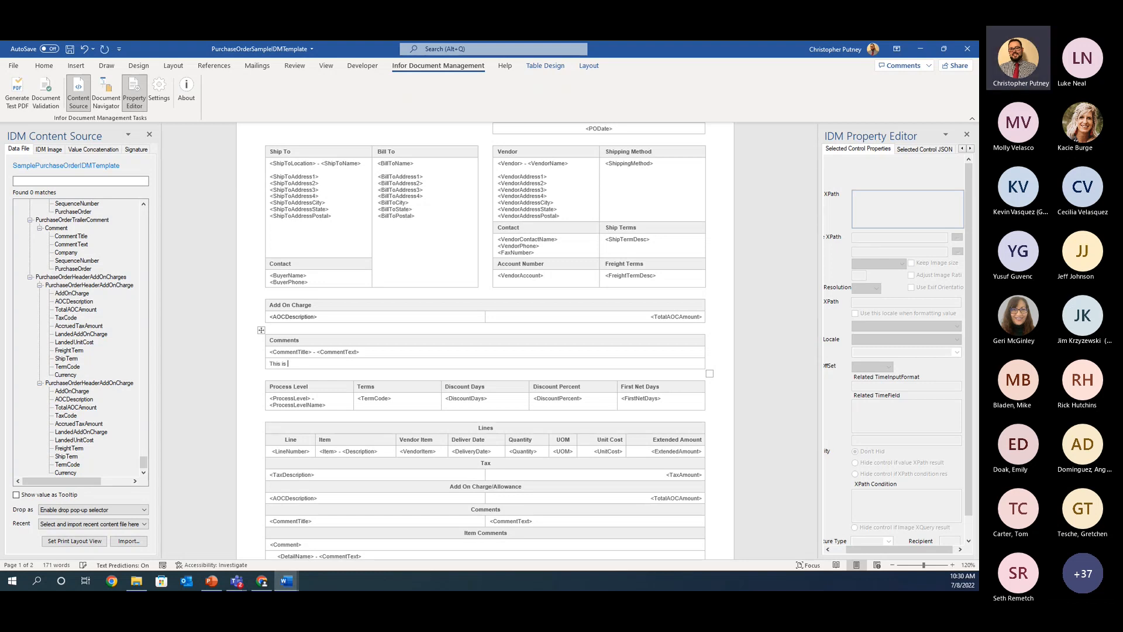
text(t)
text(t)
text(he ter)
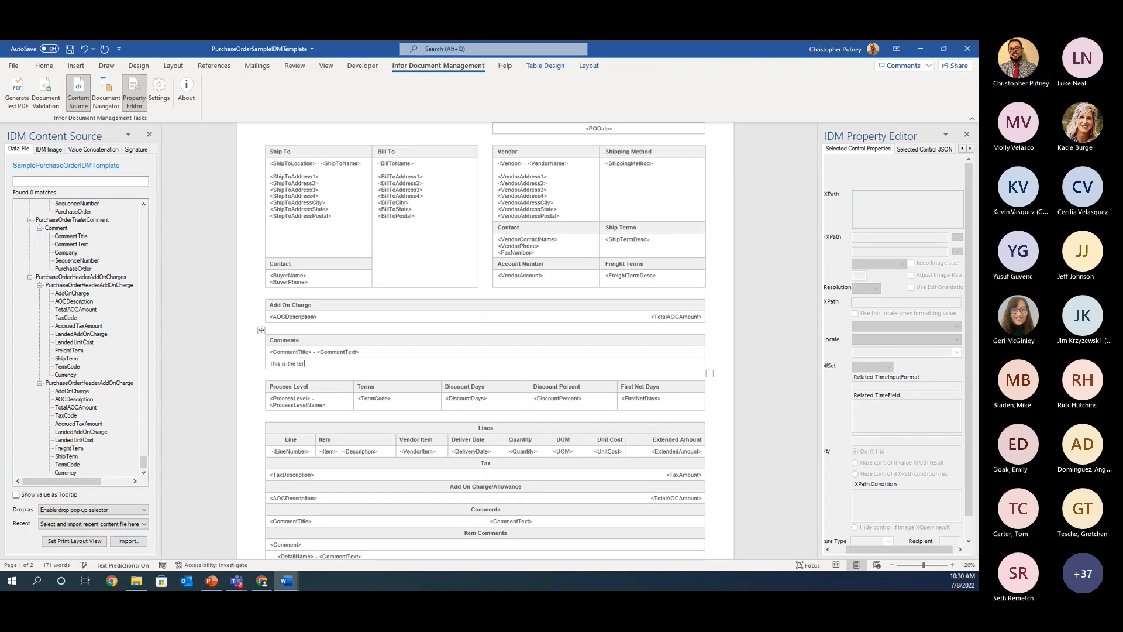
text(ms and conditions)
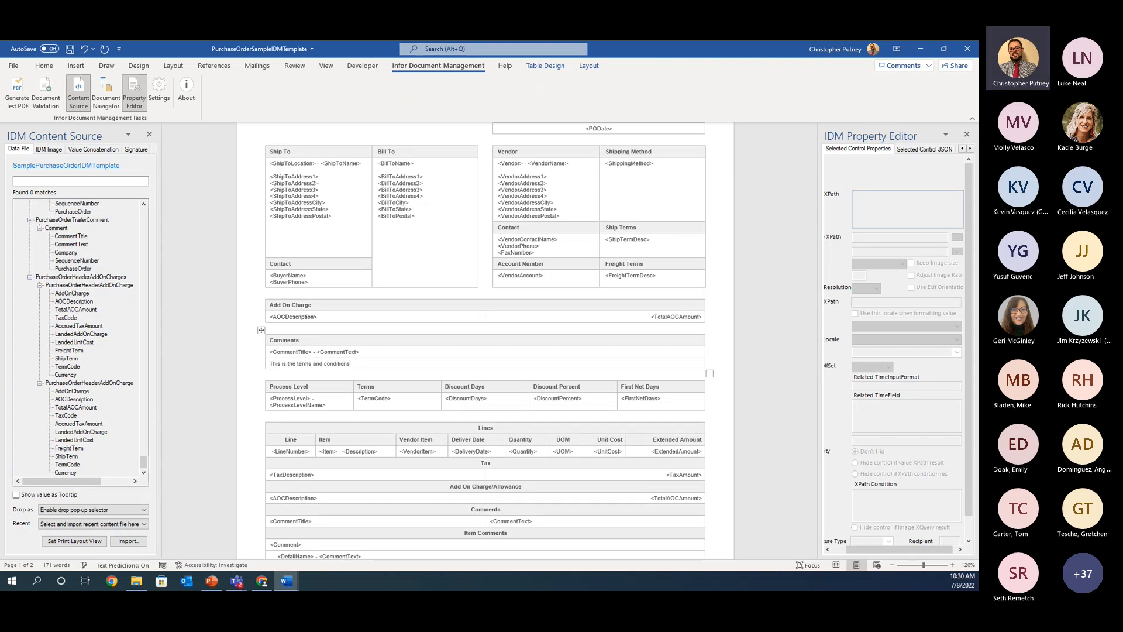
text(. Please call)
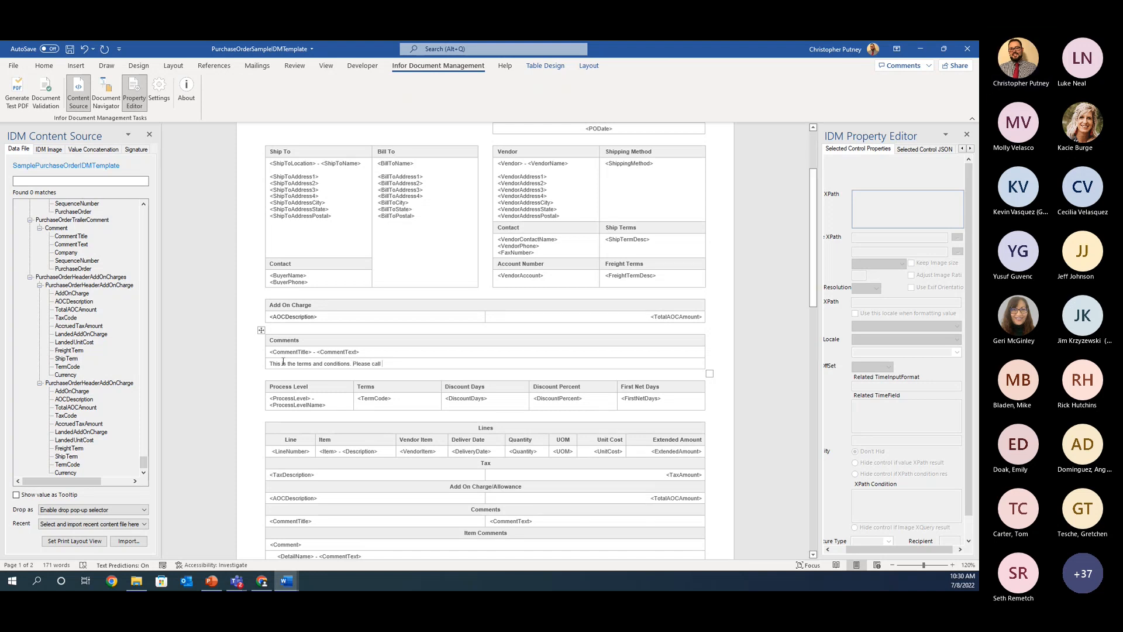
Step: Correct "This is" to "These are" in the terms and conditions text and add the contact phone number at its end
drag(289, 364, 269, 363)
key(BackSpace)
text(These are)
click(405, 363)
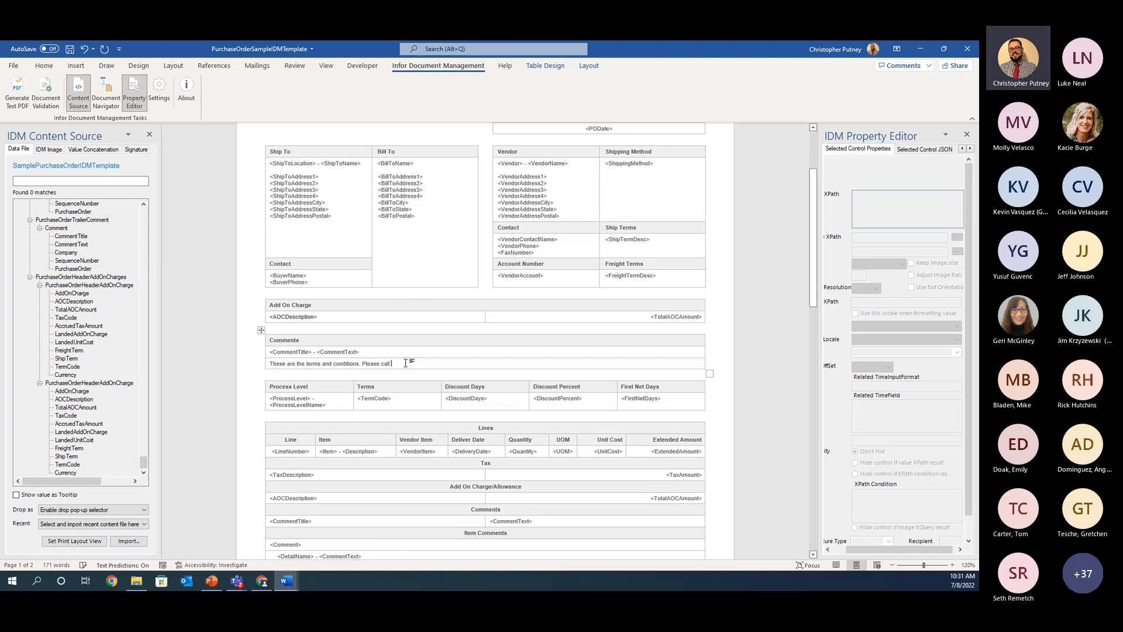
text(520-555-5555)
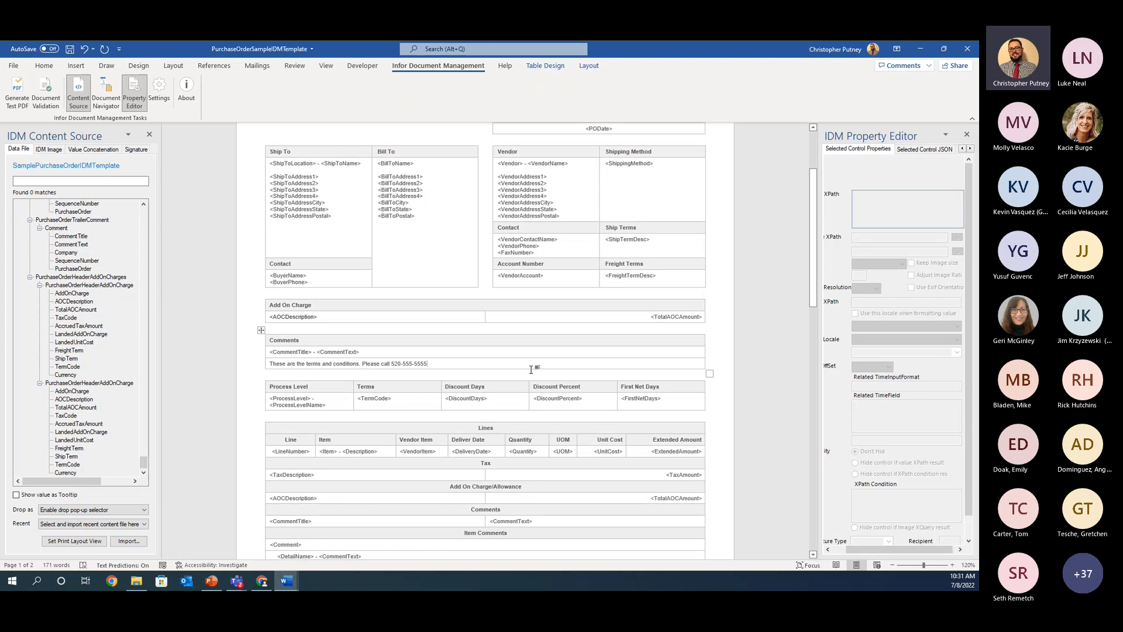
Step: Rename the Vendor Item column header in the Lines table to "Item Type"
scroll(424, 408, down, 2)
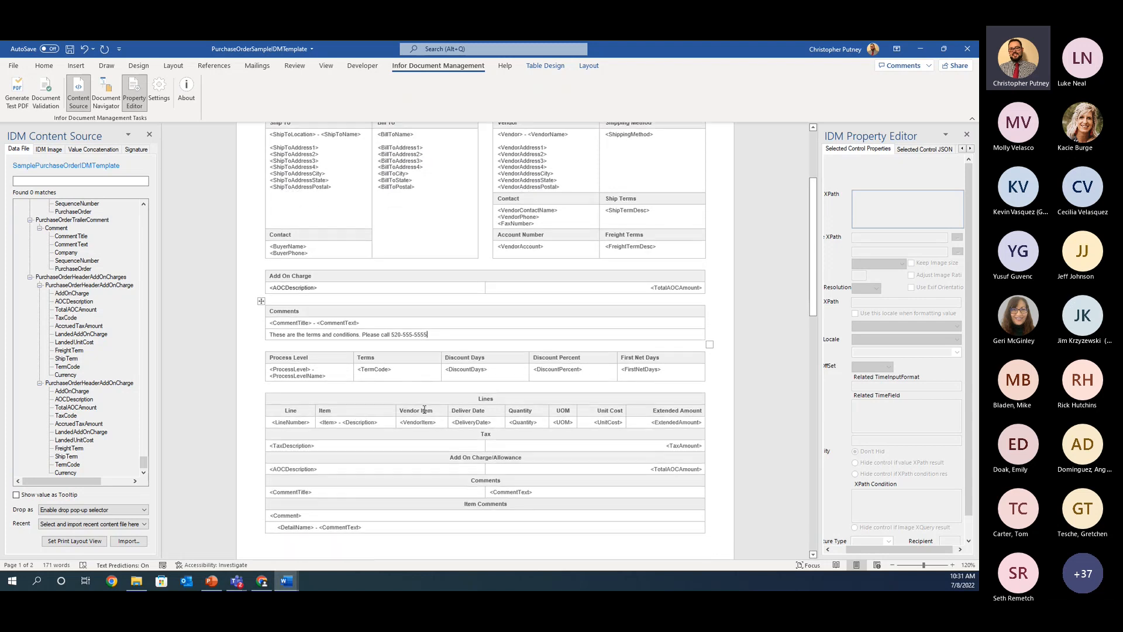
scroll(466, 413, up, 2)
scroll(468, 414, down, 2)
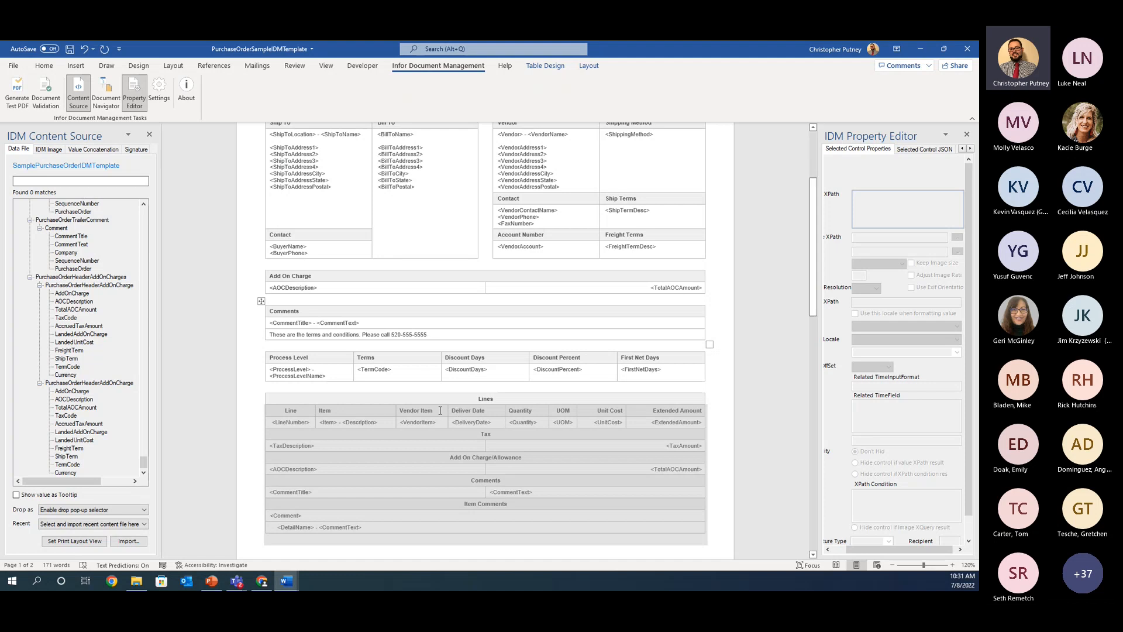
triple_click(439, 410)
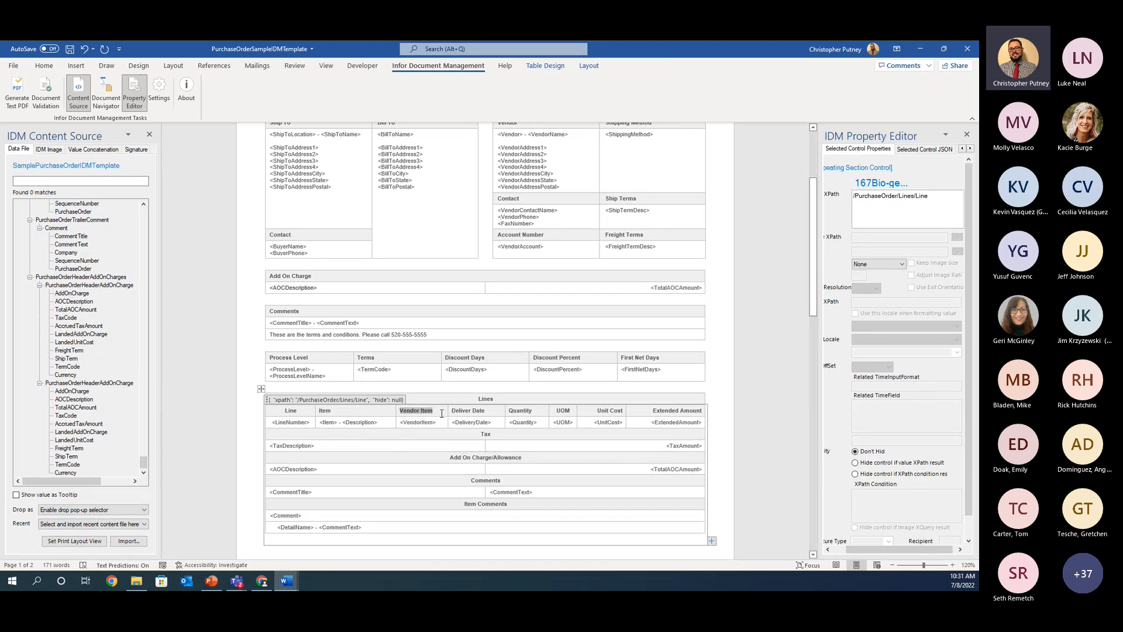
key(Delete)
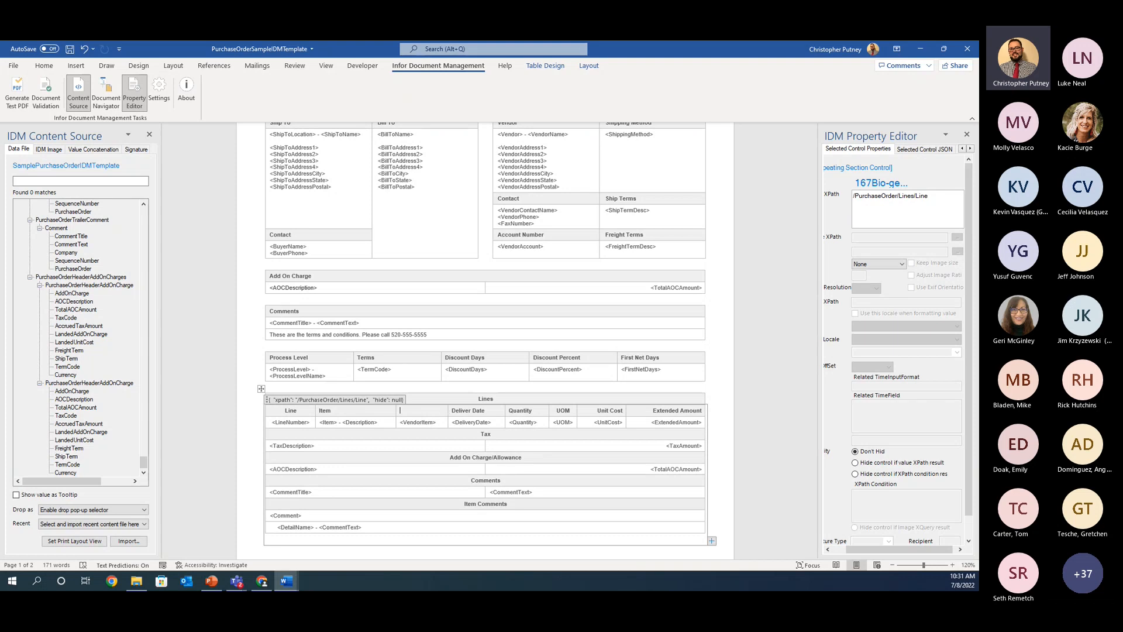
text(Item Type)
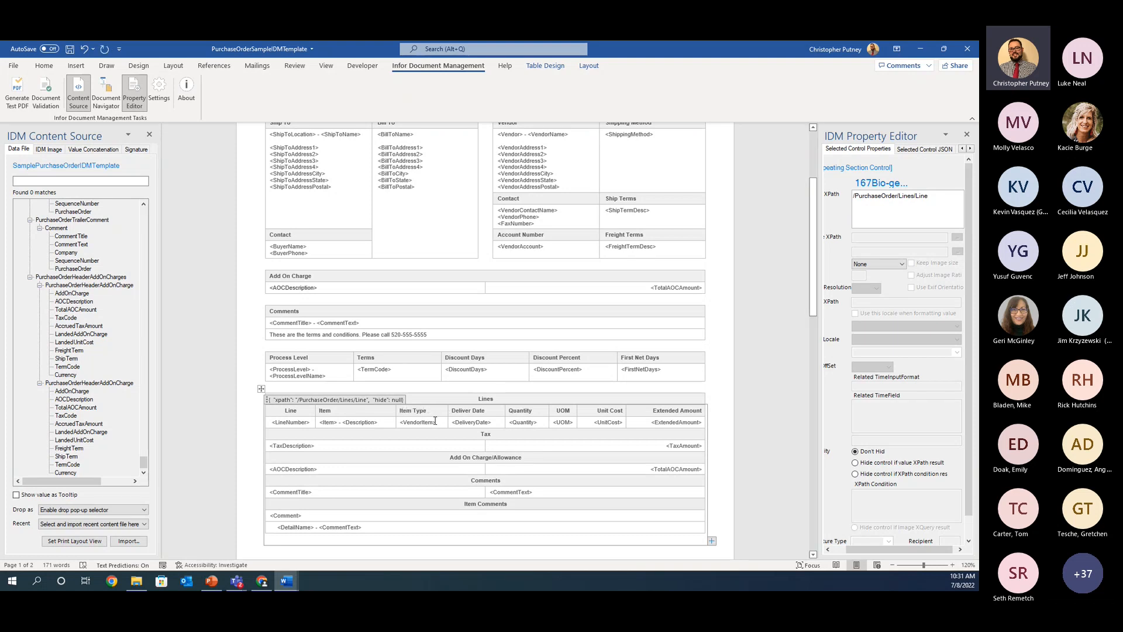
Step: Remove the VendorItem field and its content control from the cell under the Item Type header
click(420, 422)
right_click(414, 424)
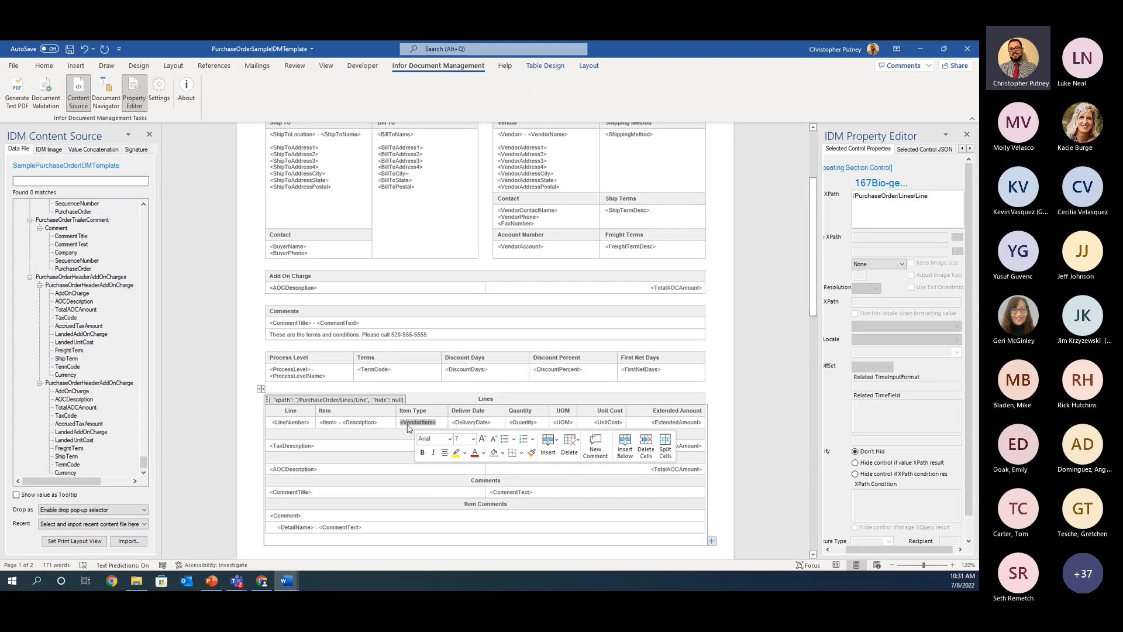
right_click(418, 424)
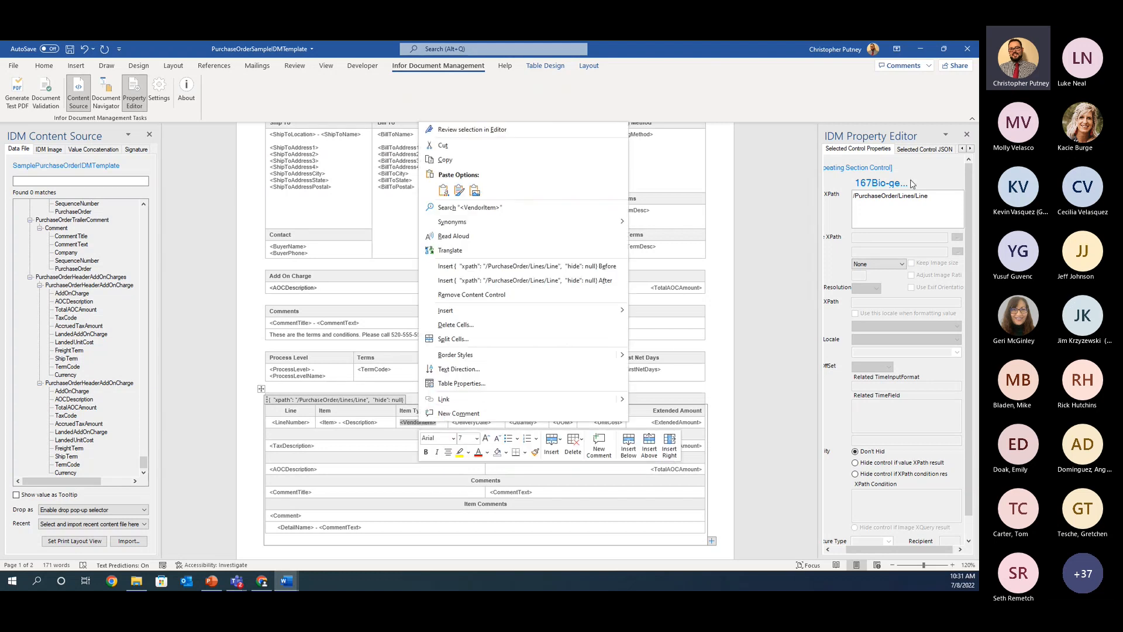
click(899, 196)
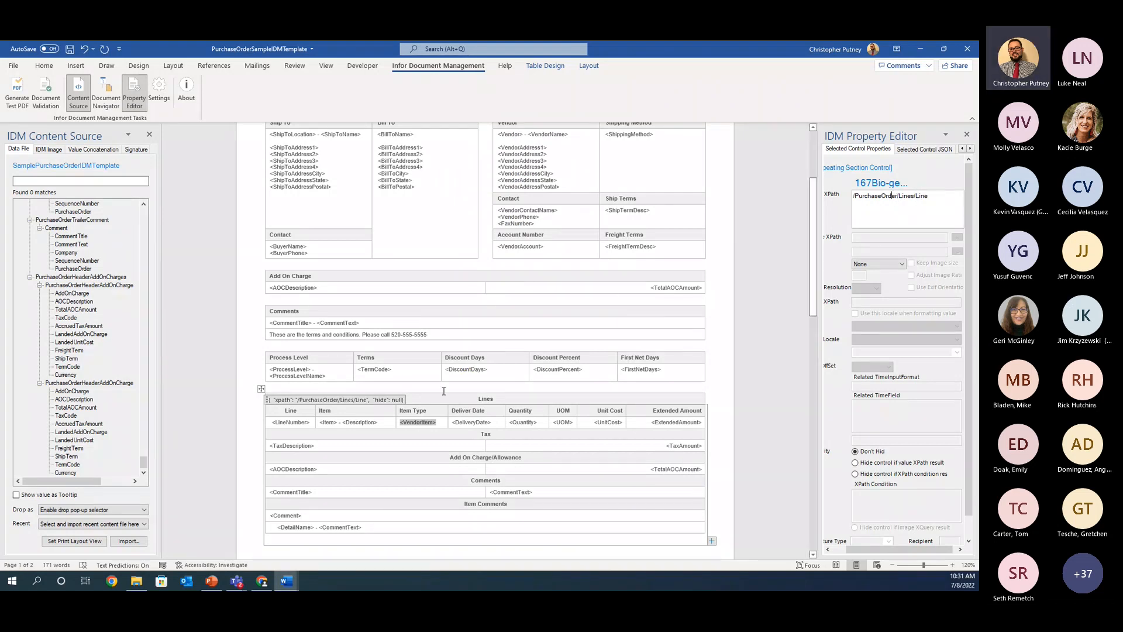
click(420, 425)
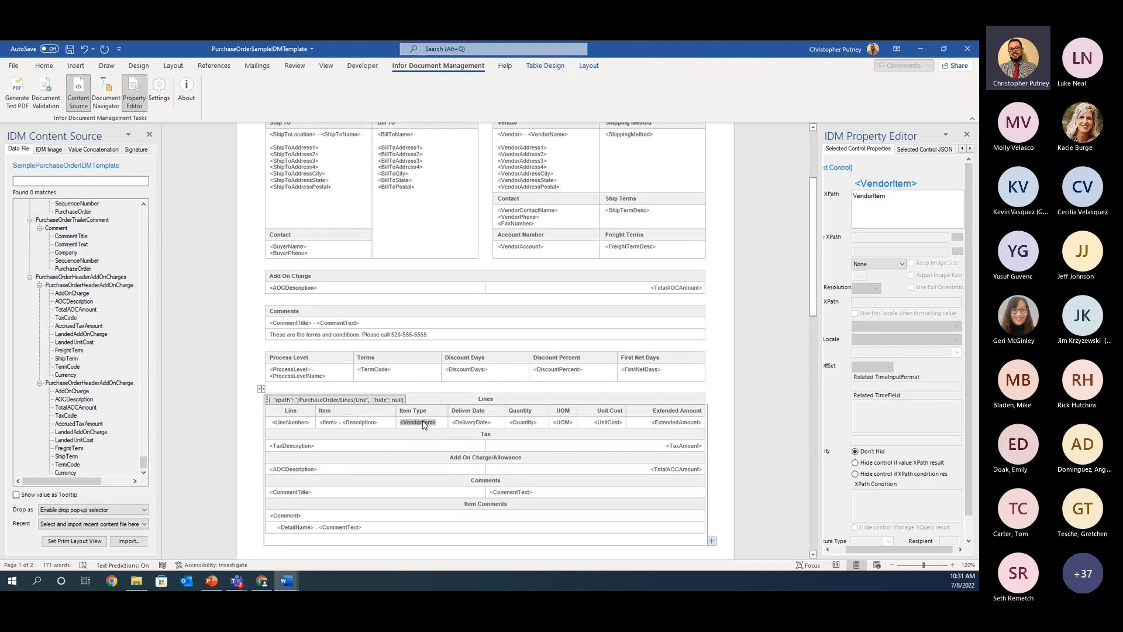
right_click(424, 424)
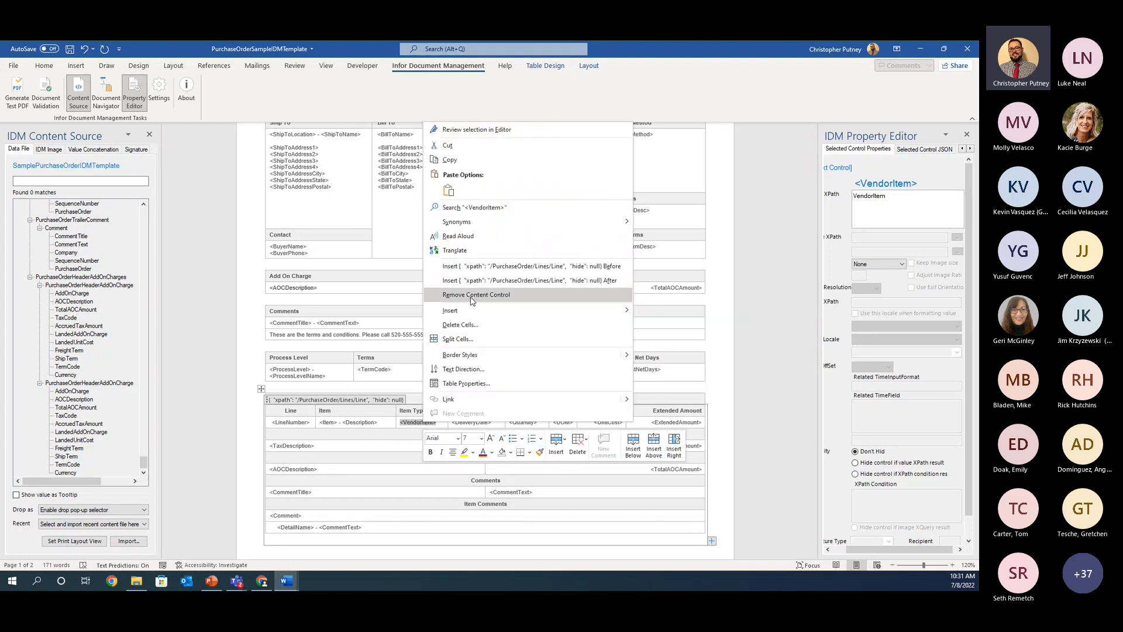
click(472, 296)
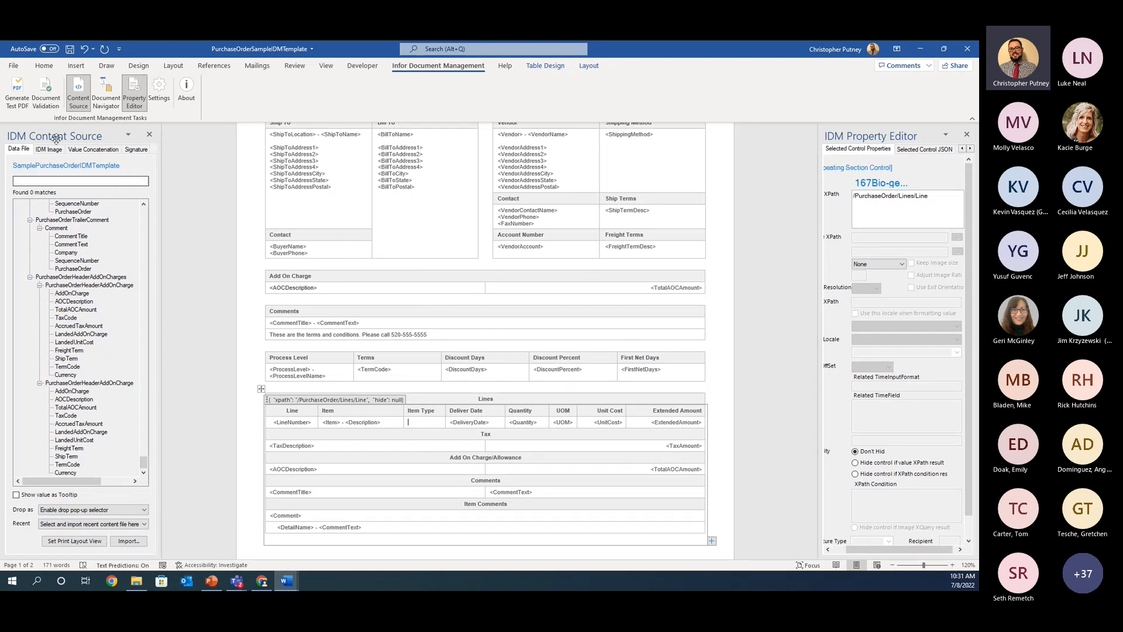
Step: Find the ItemType field under Line in the content source and insert it in the empty cell below the Item Type header
scroll(84, 288, up, 3)
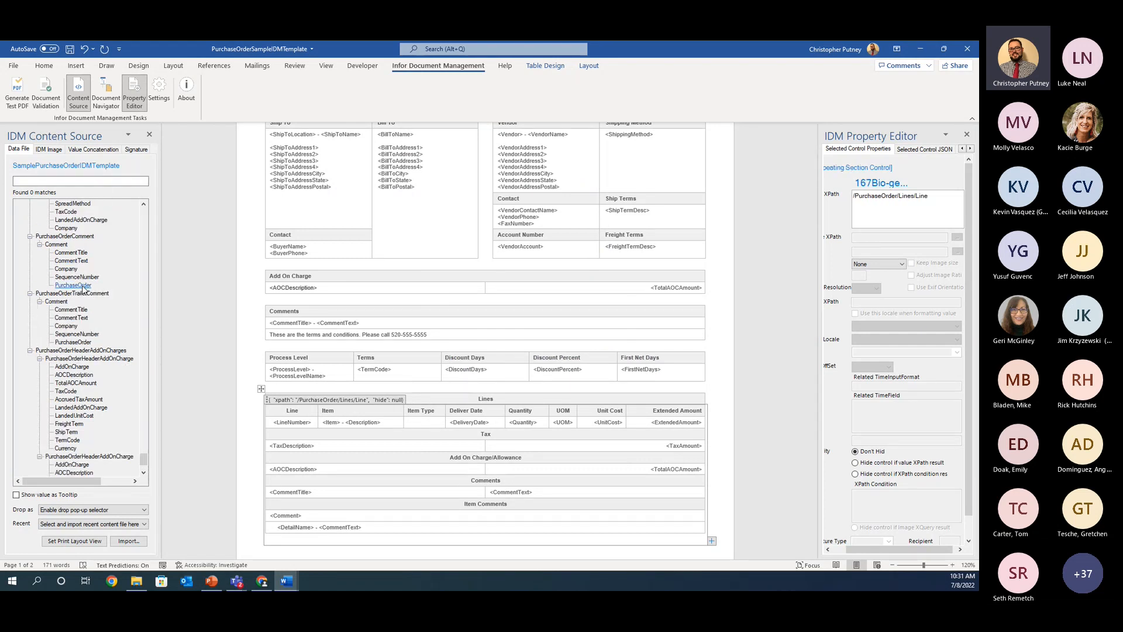
scroll(83, 287, up, 20)
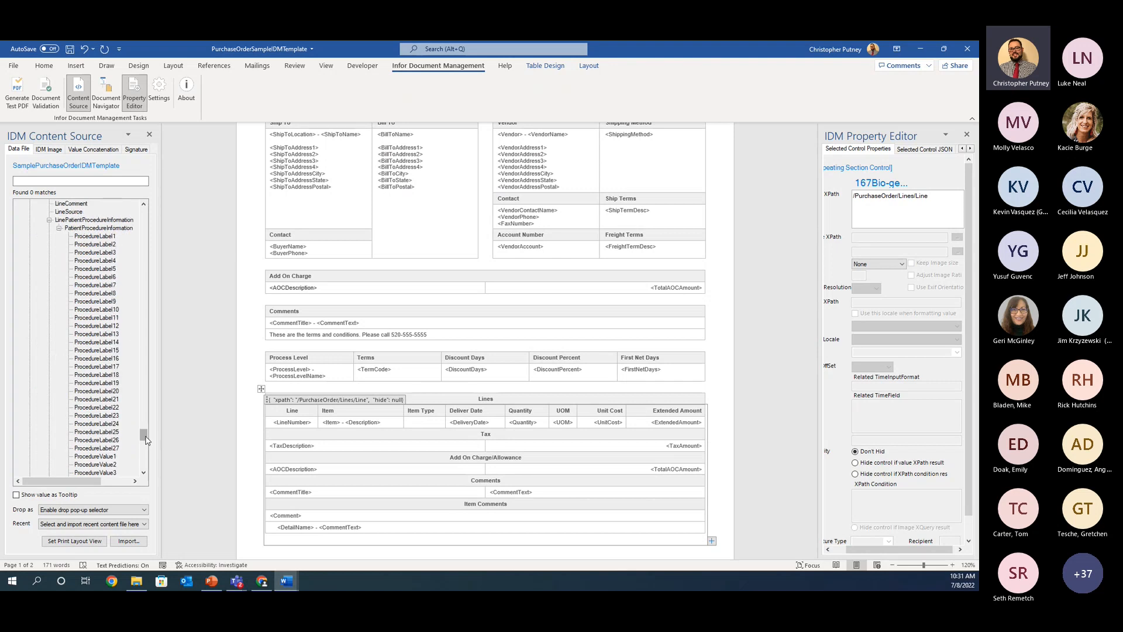
drag(146, 440, 105, 215)
click(55, 181)
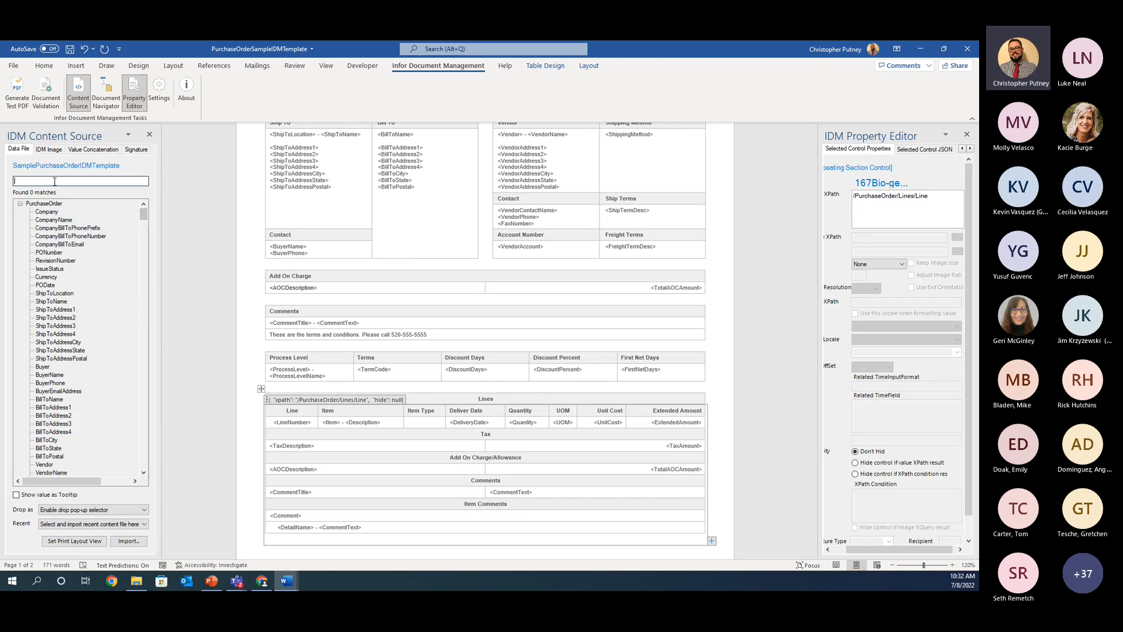
scroll(85, 285, down, 6)
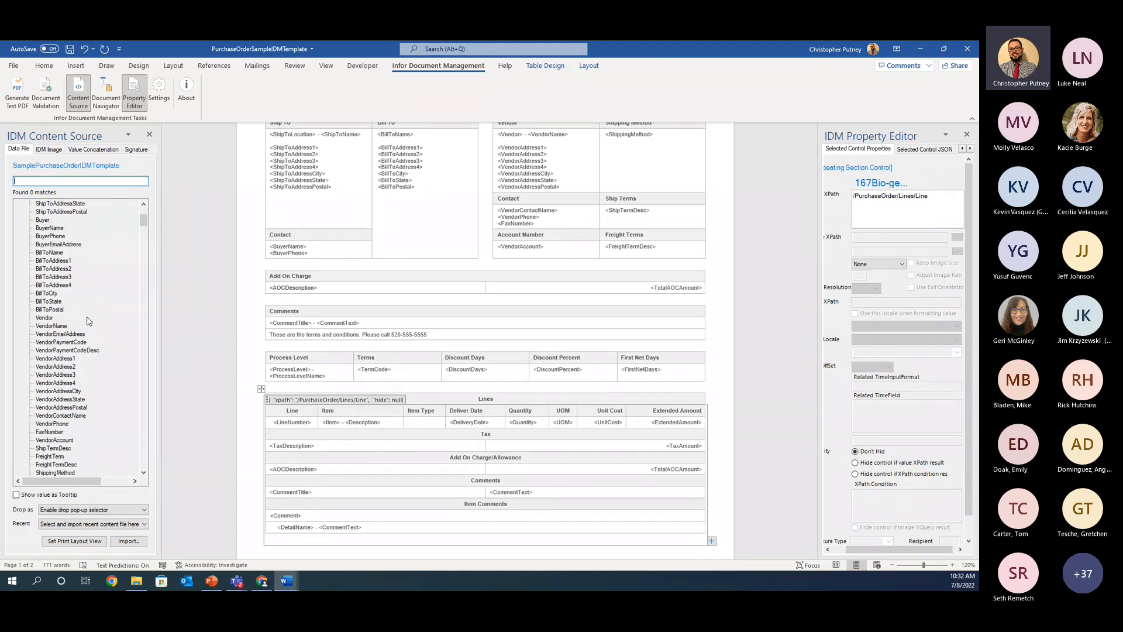
scroll(86, 320, up, 6)
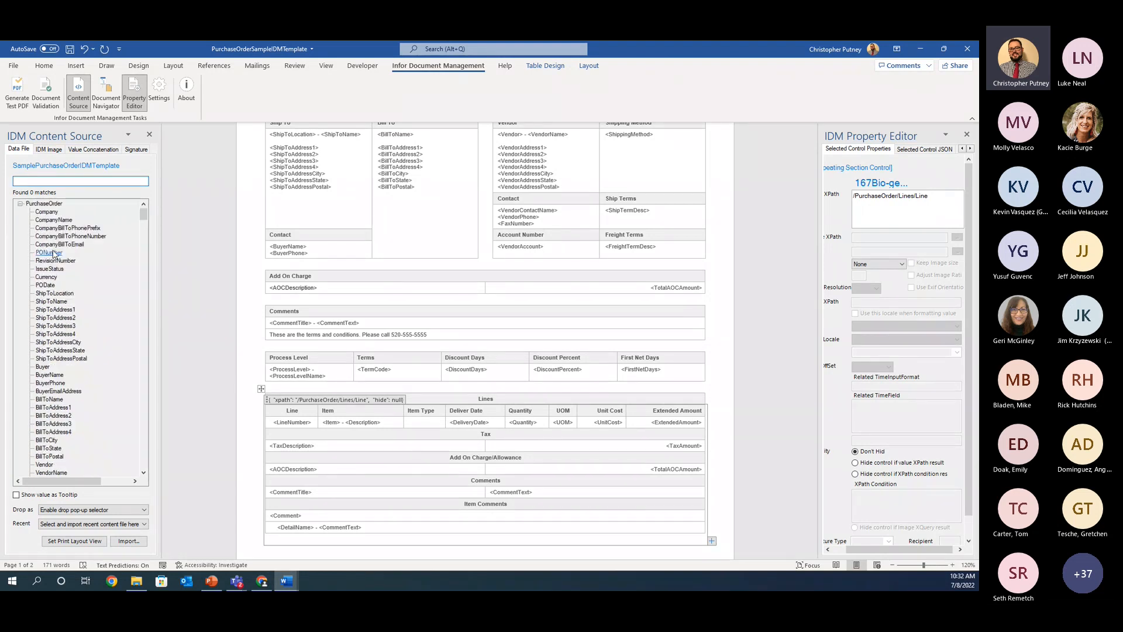
click(62, 182)
text(Item)
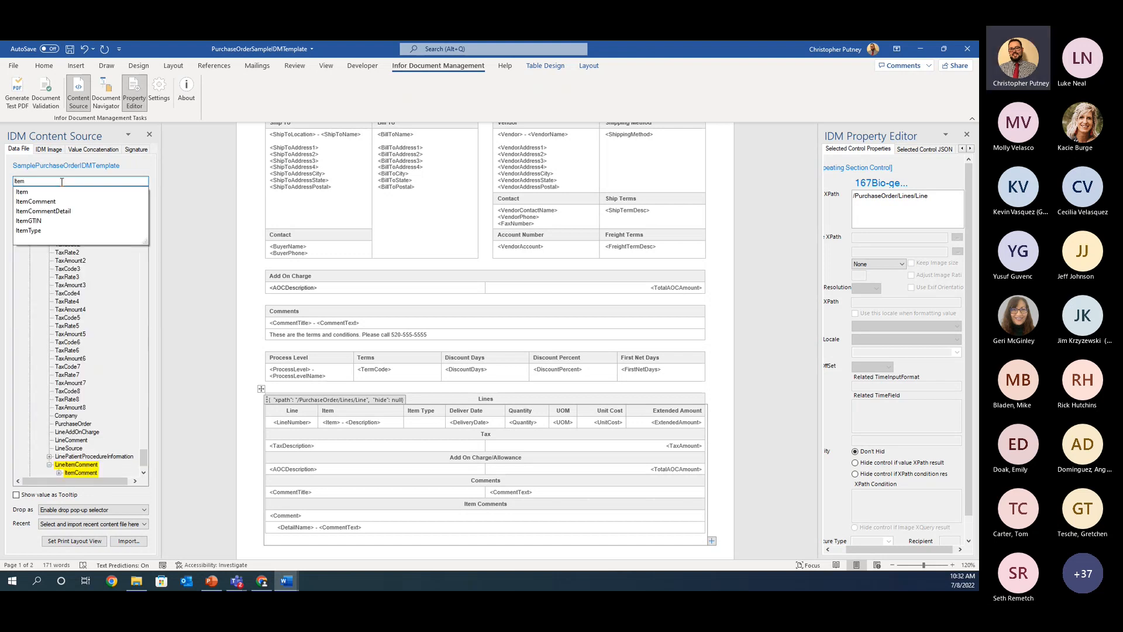
click(41, 233)
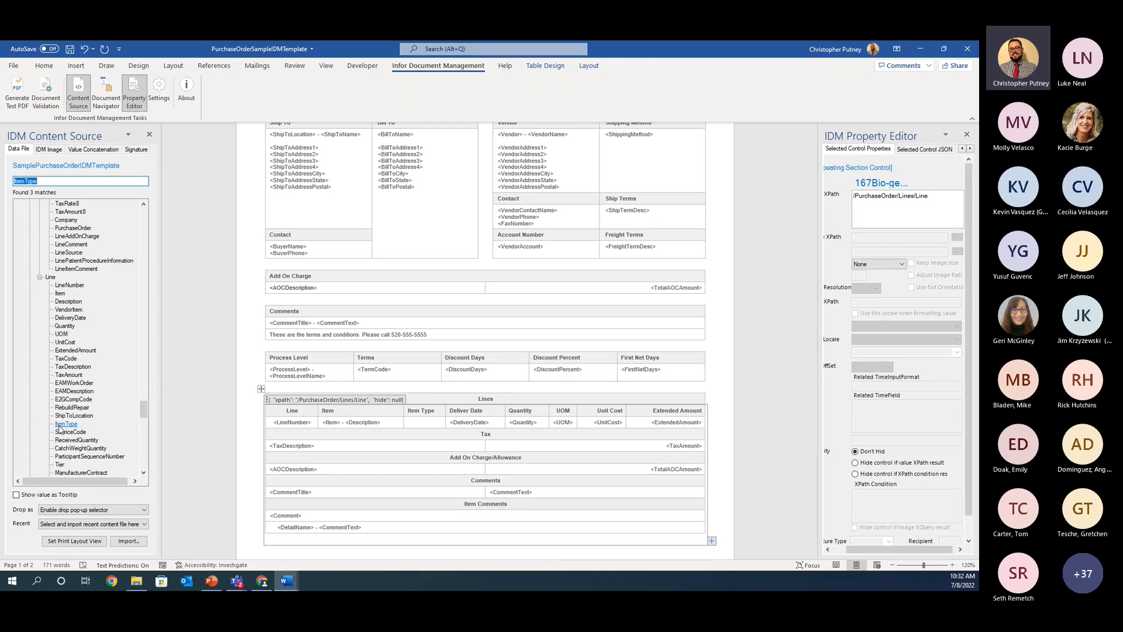
drag(59, 430, 410, 422)
click(427, 441)
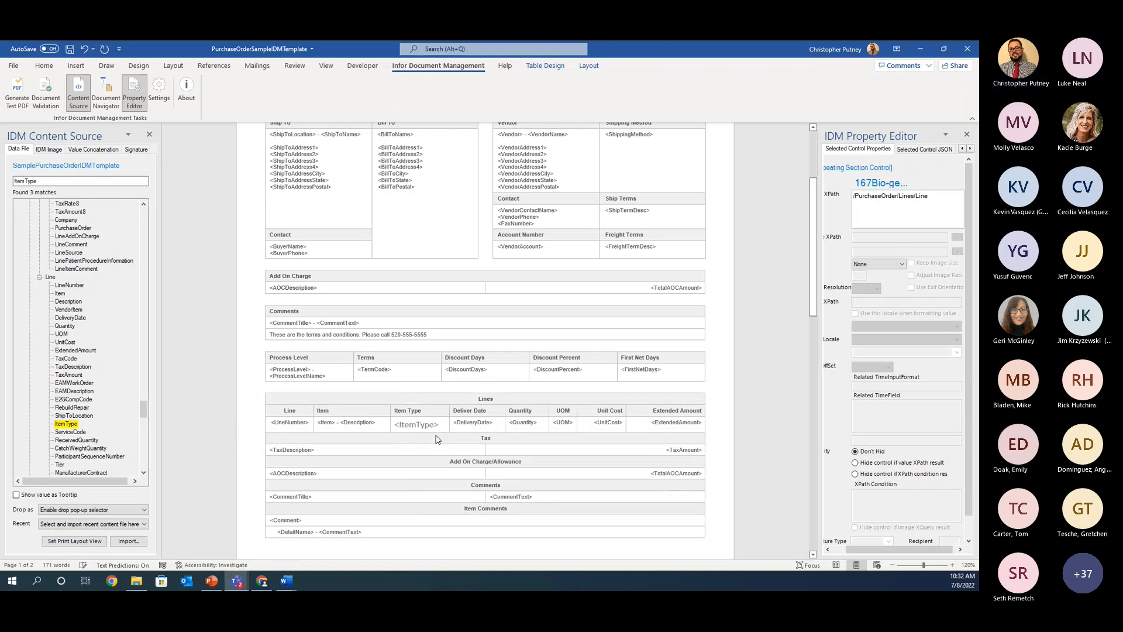
Step: Examine the XPath of the inserted ItemType field in its control properties
key(alt)
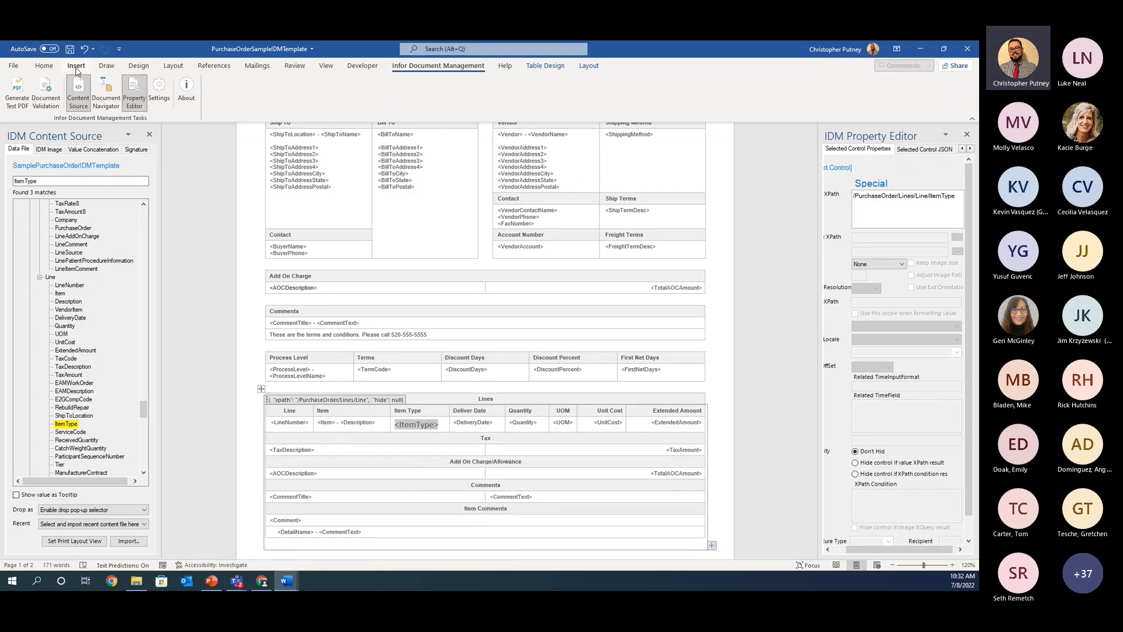
key(n)
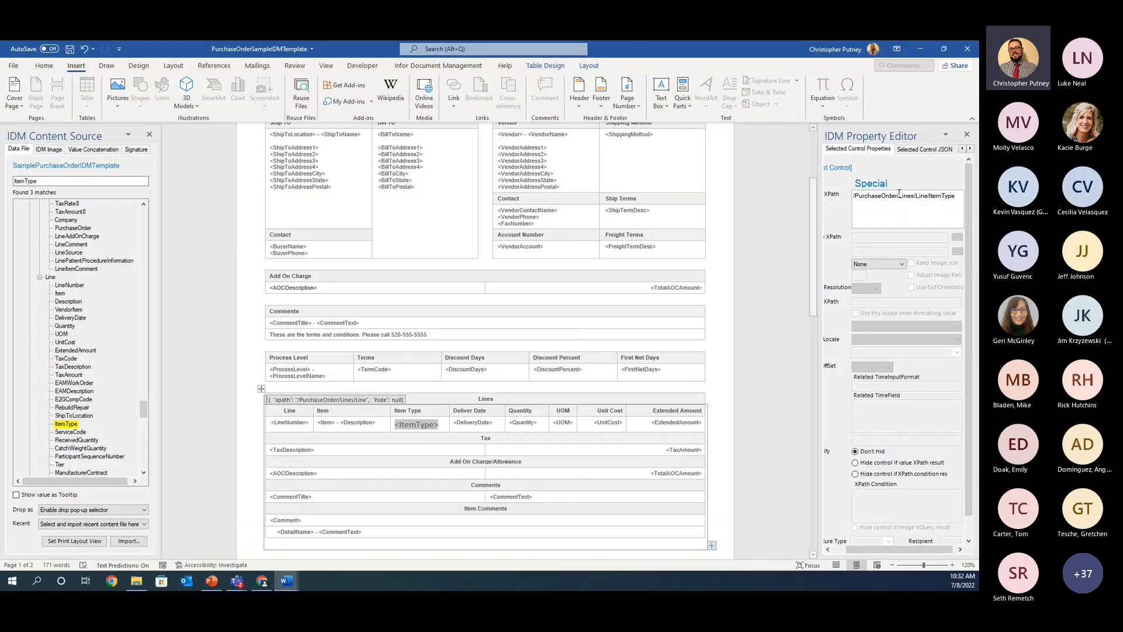
drag(931, 198, 947, 200)
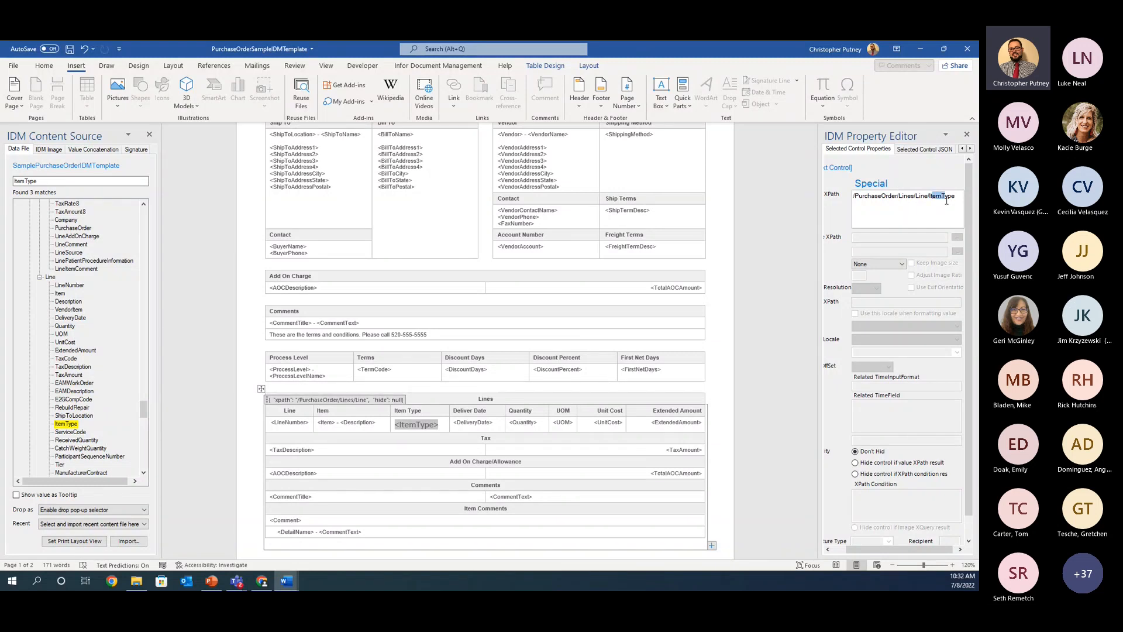
Step: Copy the formatting of the Description field in the Lines table onto the ItemType field with Format Painter
click(422, 431)
click(357, 422)
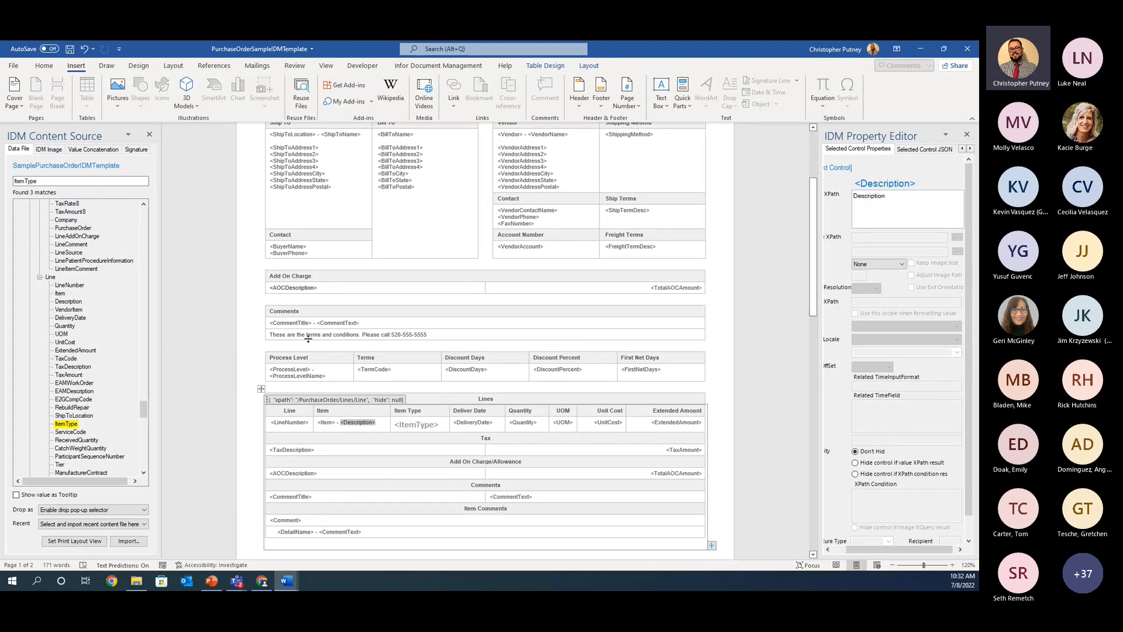
click(43, 65)
click(52, 105)
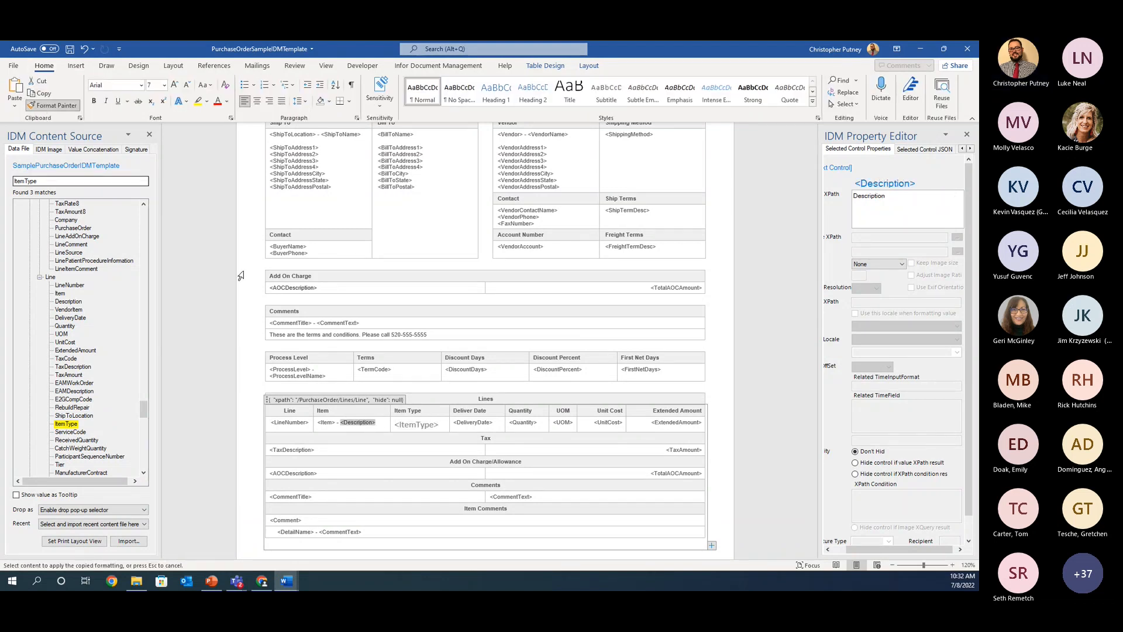
click(411, 424)
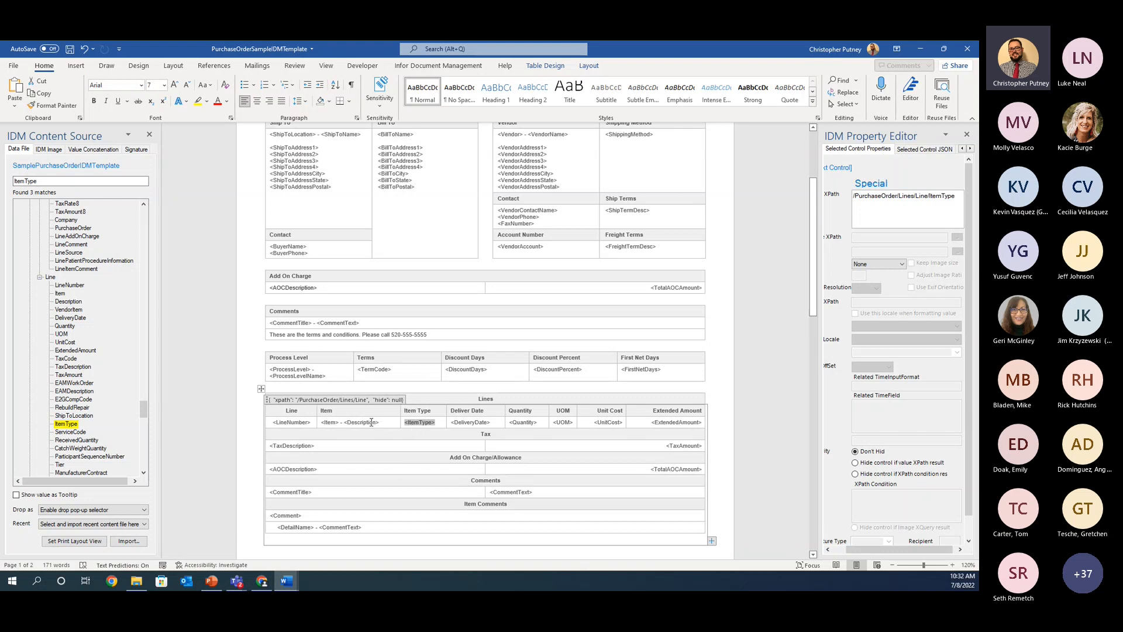
click(386, 422)
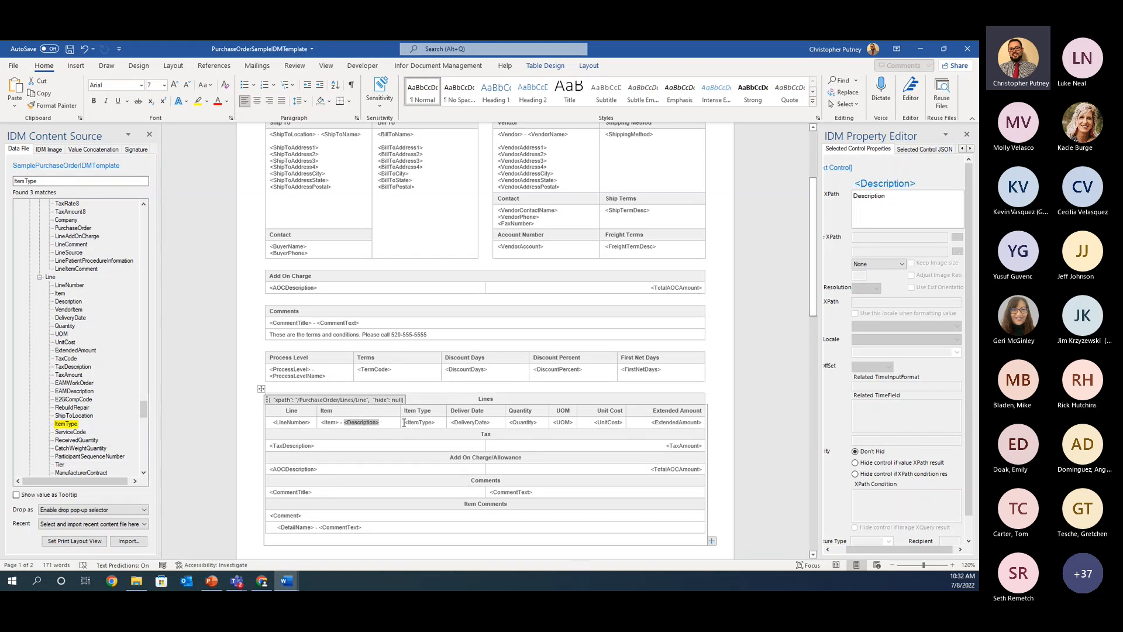
click(416, 422)
Step: Review the whole template, from the logo and purchase order header down to the Lines table
scroll(417, 422, up, 3)
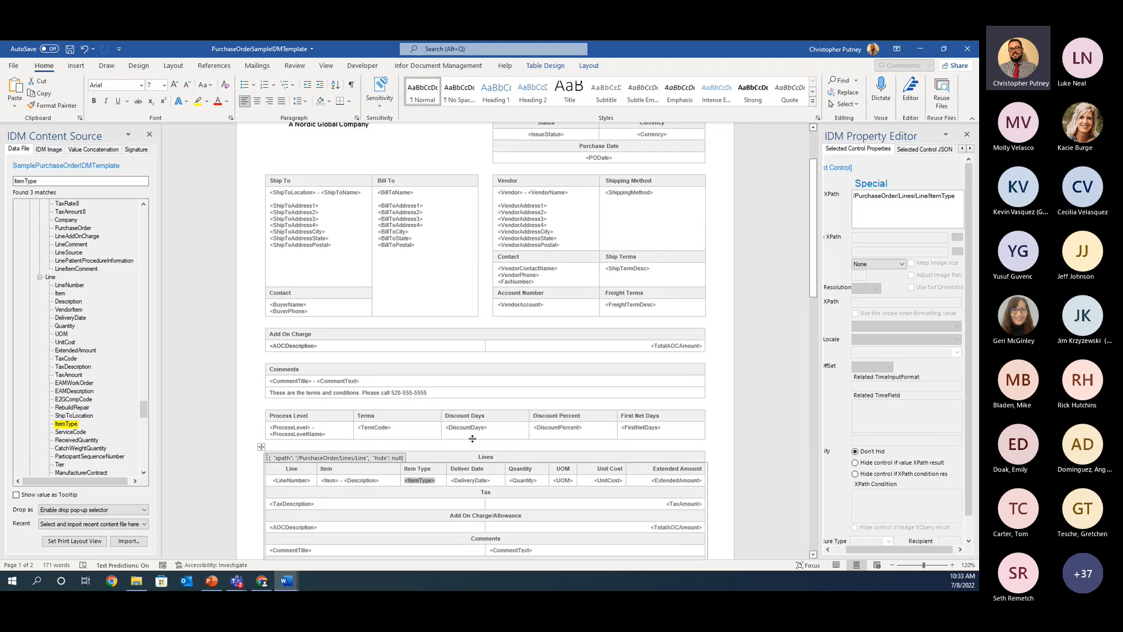
scroll(460, 420, up, 1)
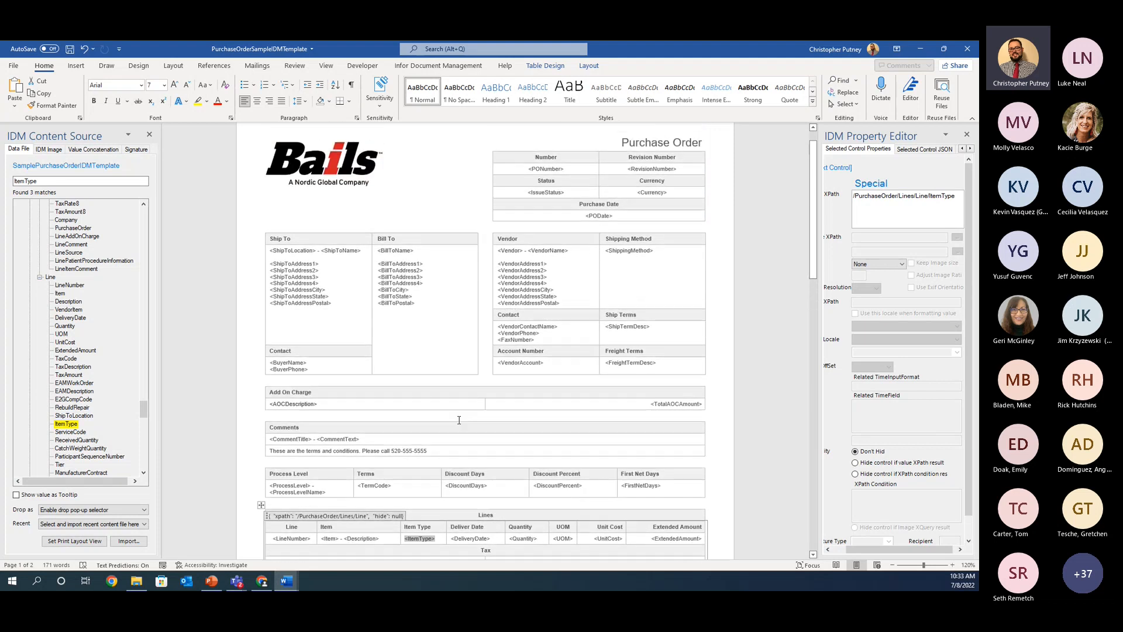
scroll(465, 439, down, 3)
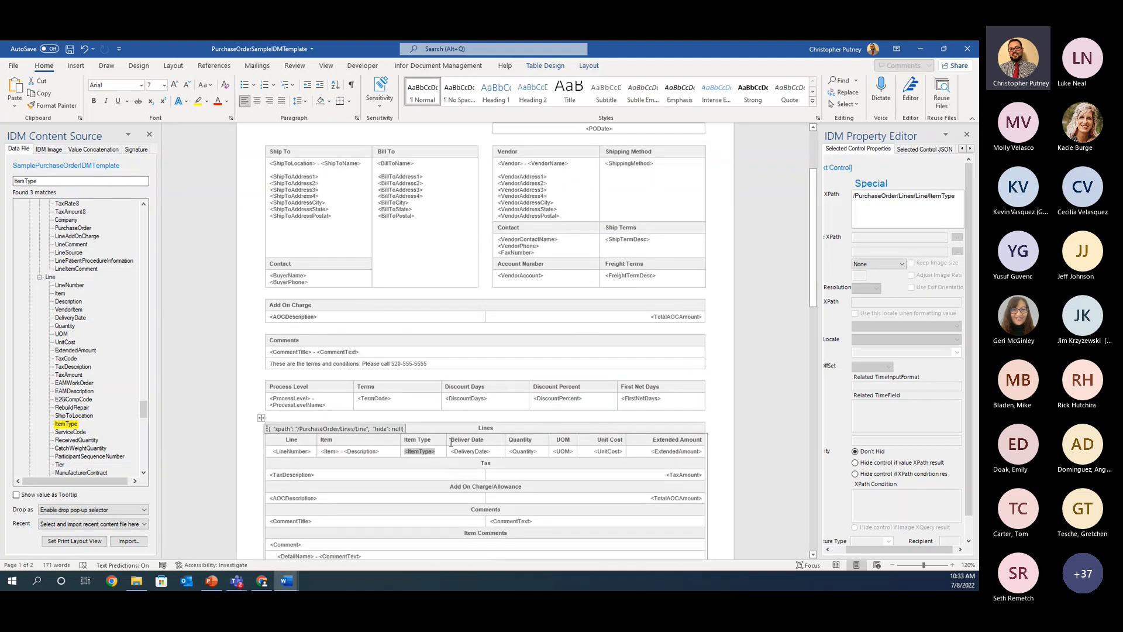
click(425, 442)
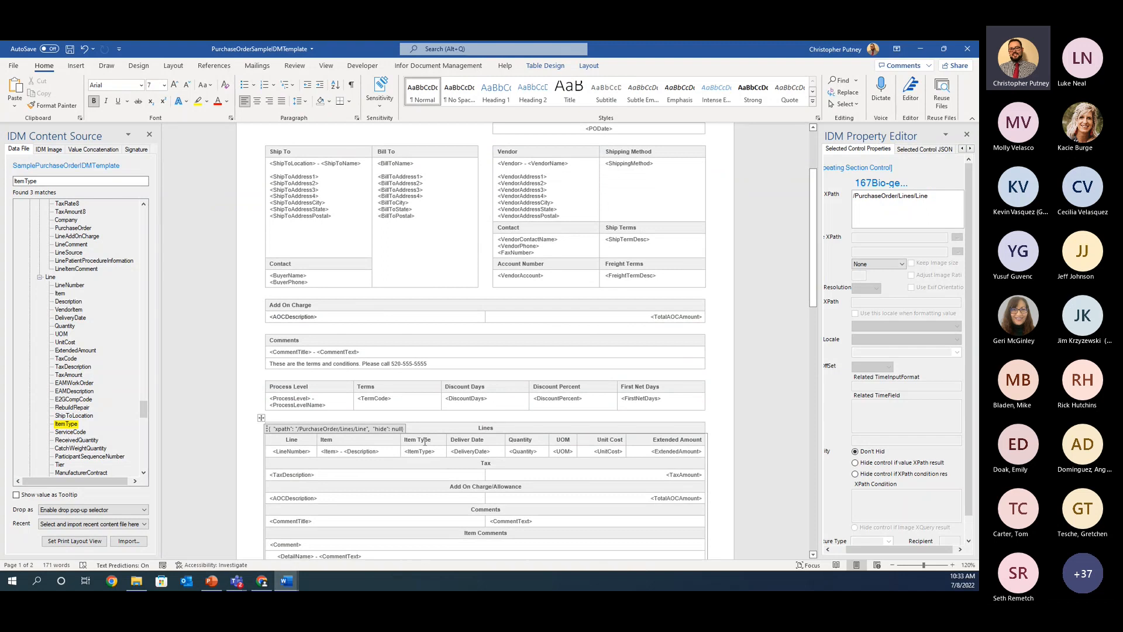
scroll(438, 384, up, 4)
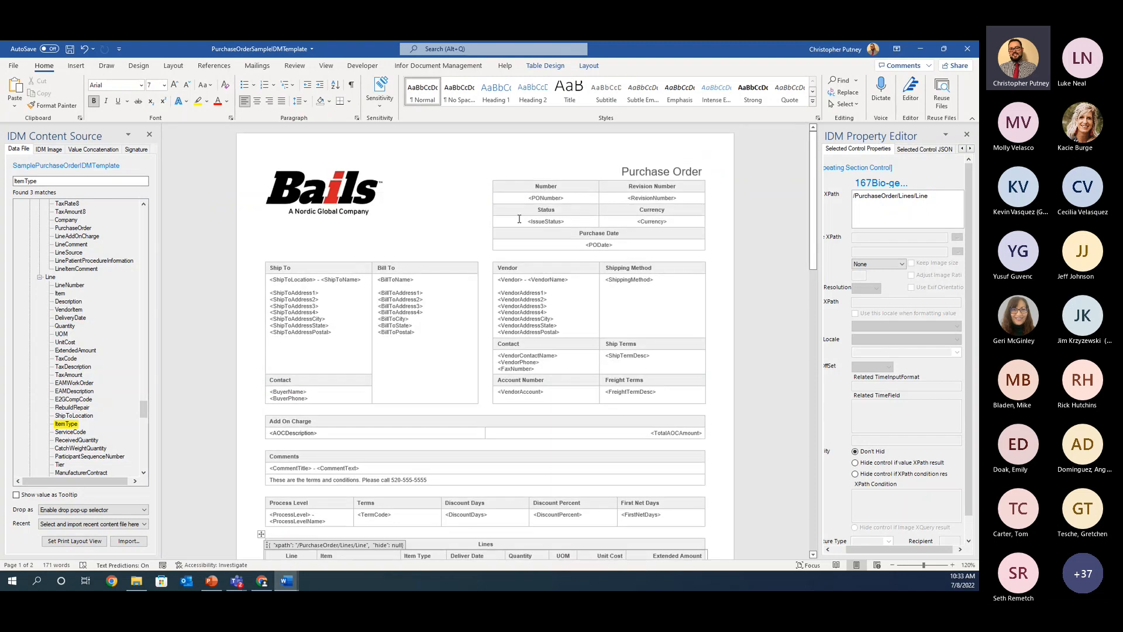
click(562, 186)
scroll(582, 281, down, 1)
scroll(582, 281, down, 5)
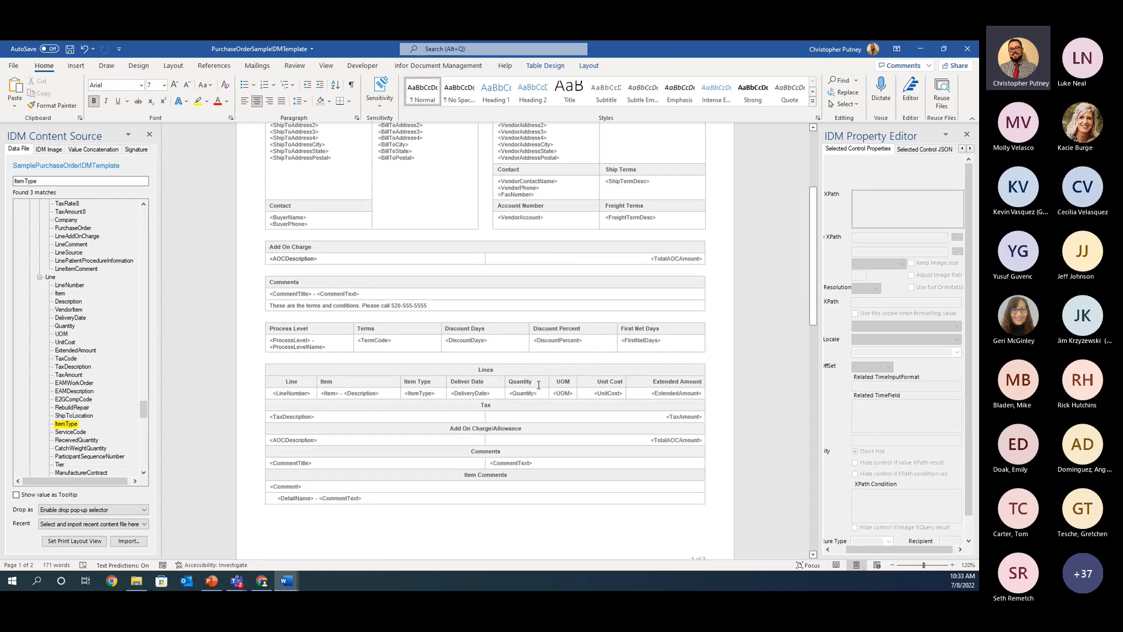
scroll(538, 385, down, 3)
scroll(584, 298, up, 8)
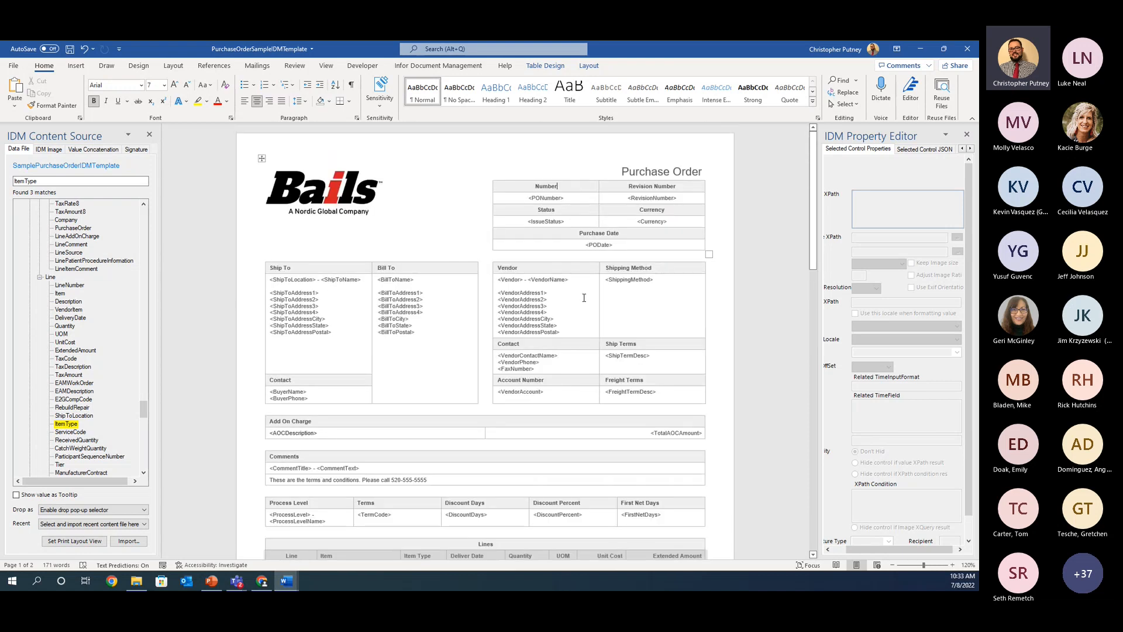
Step: Split the Number header cell of the purchase order table into two columns and label the new cell "PO Code"
right_click(562, 187)
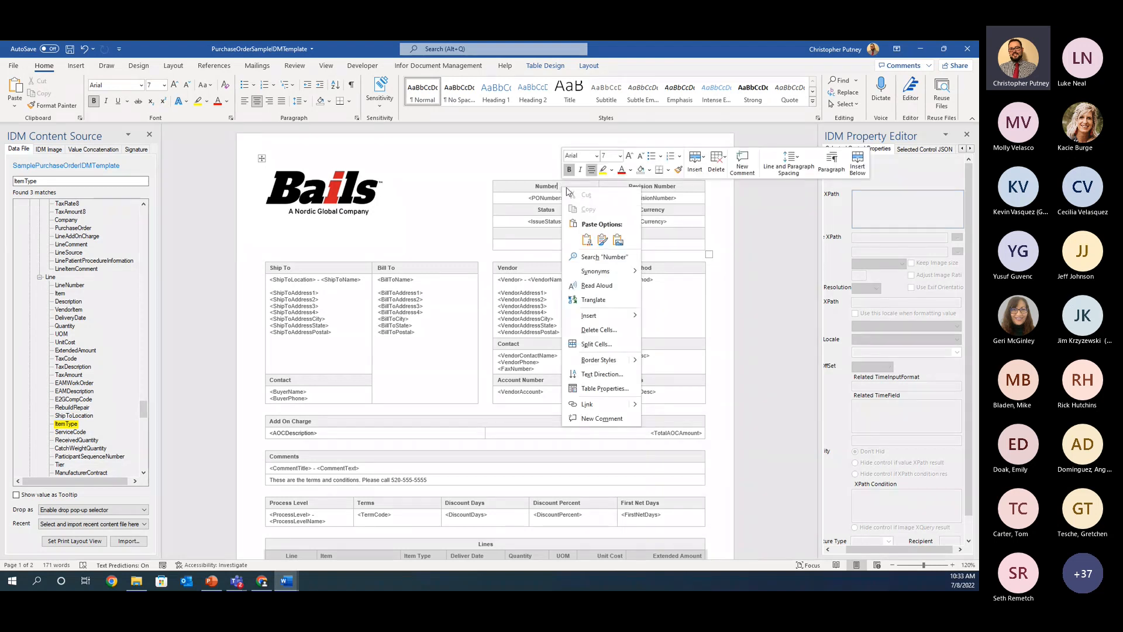
click(520, 189)
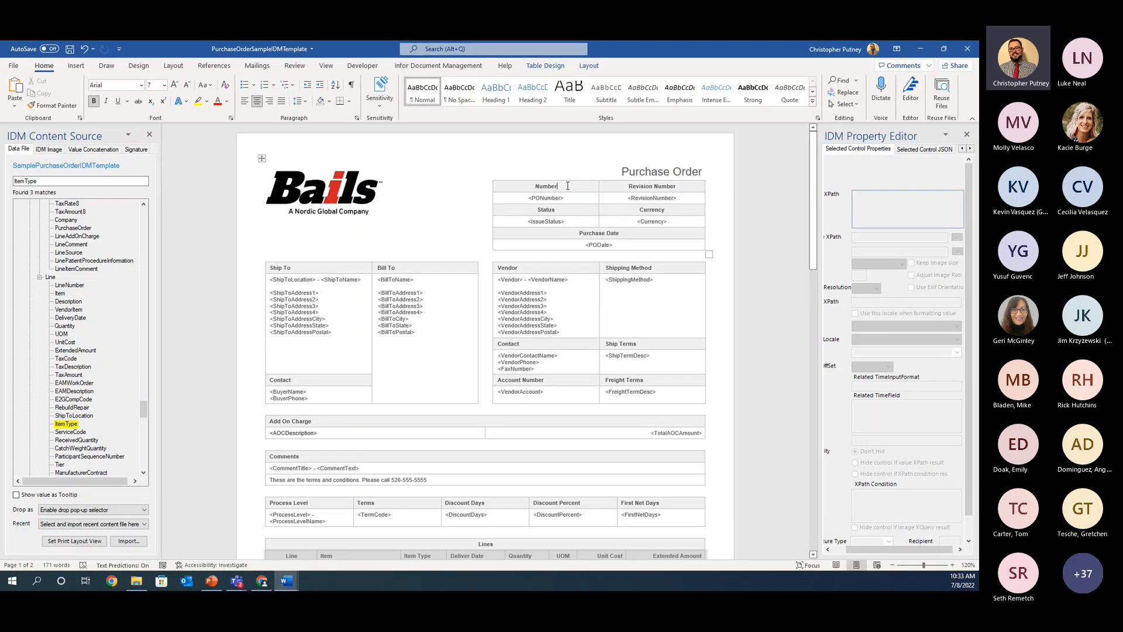
right_click(568, 185)
key(Escape)
right_click(565, 187)
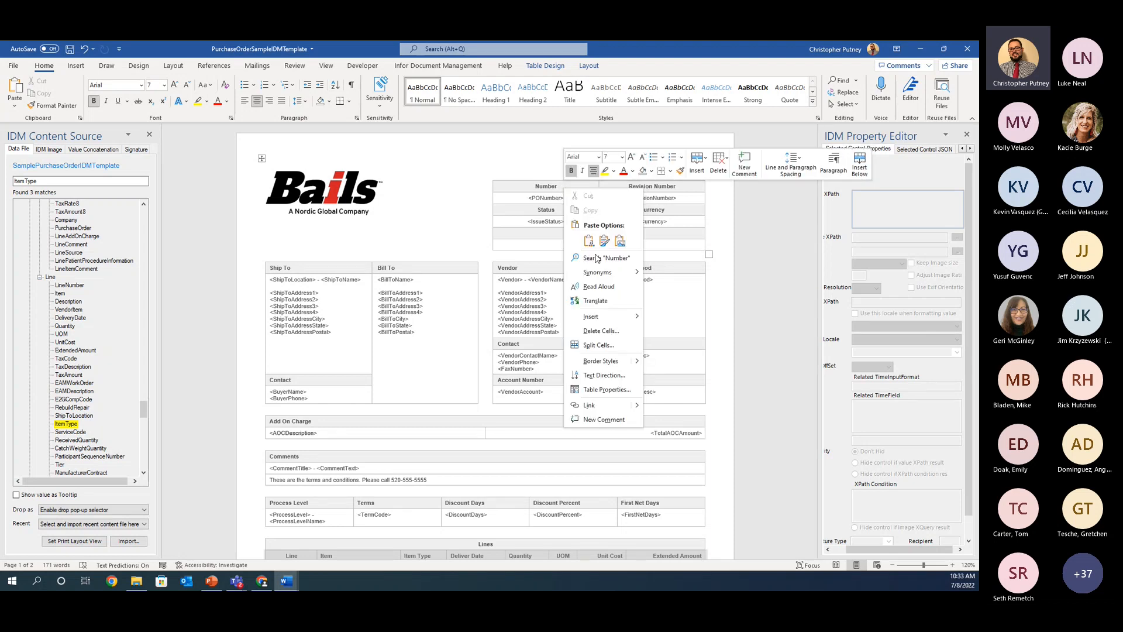
click(608, 345)
key(Return)
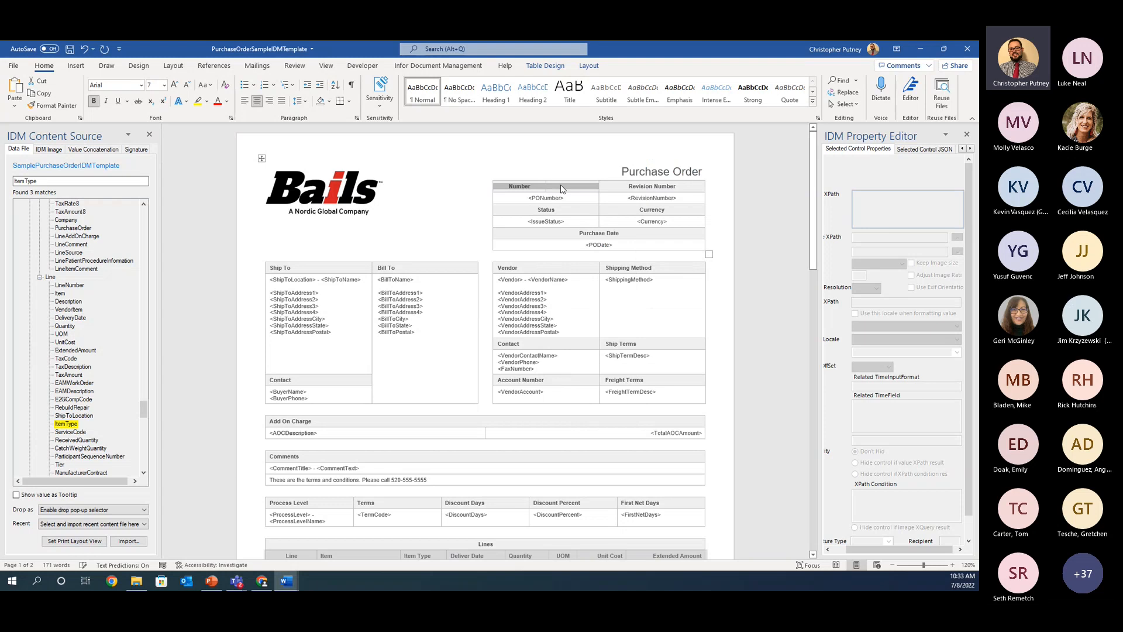
click(565, 186)
text(PO Code)
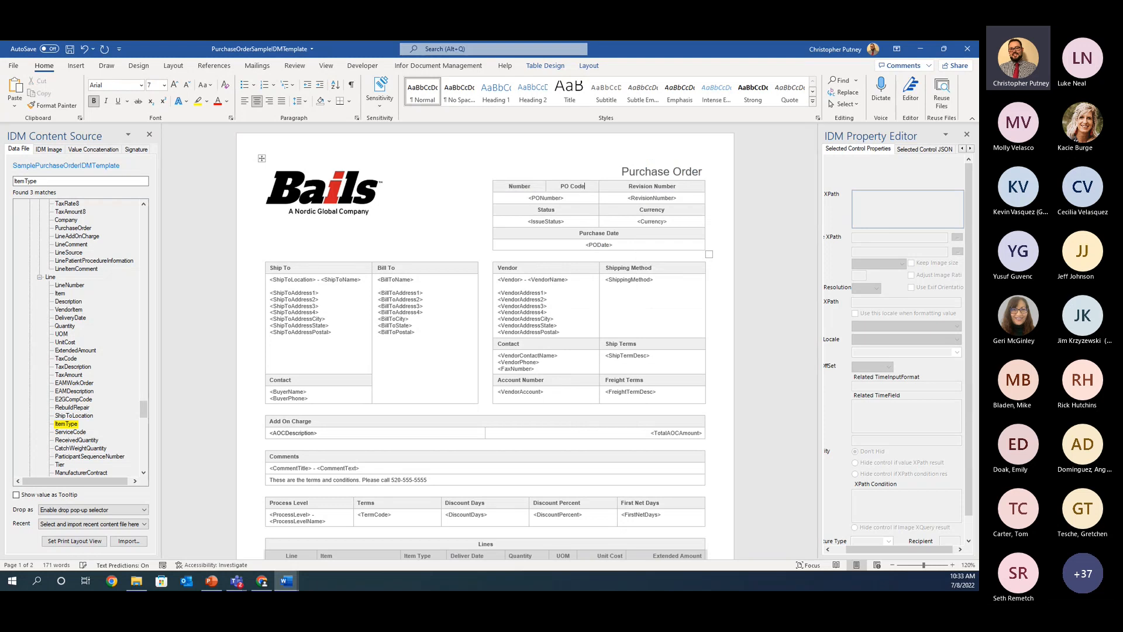
Step: Split the PONumber field's cell into two columns to leave an empty cell under the PO Code header
click(571, 197)
right_click(573, 198)
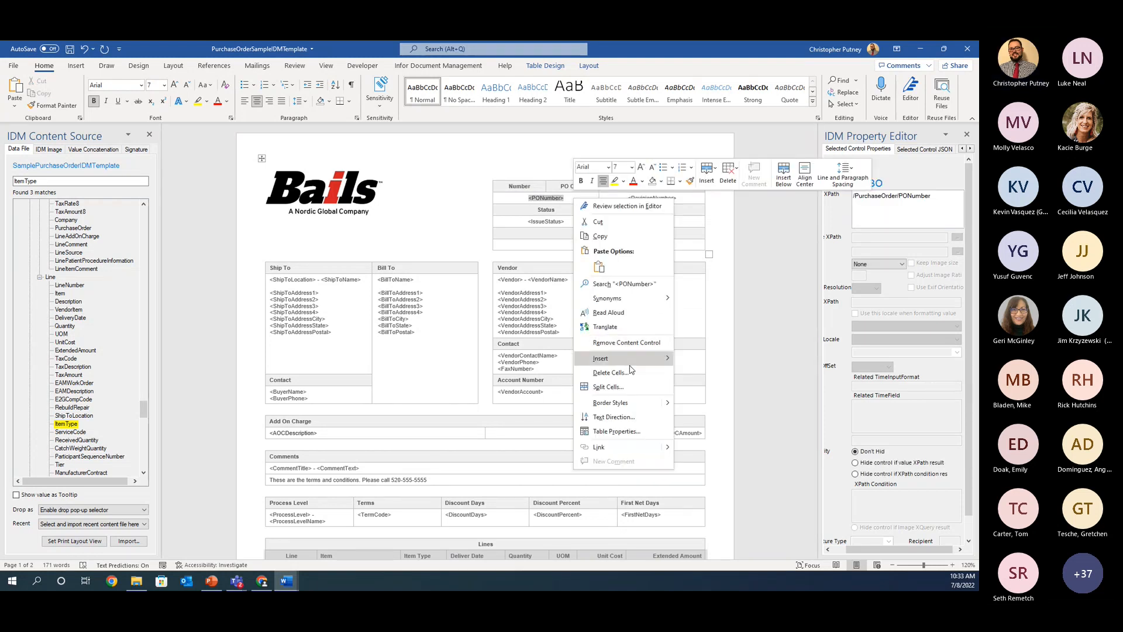
mouse_move(629, 363)
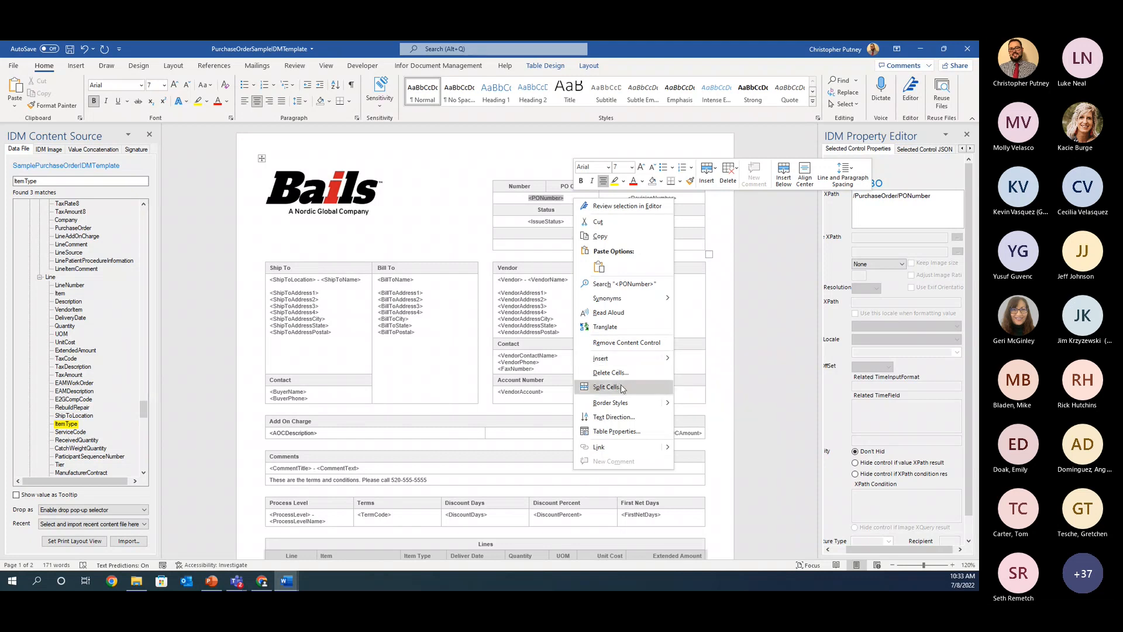
click(609, 387)
click(456, 323)
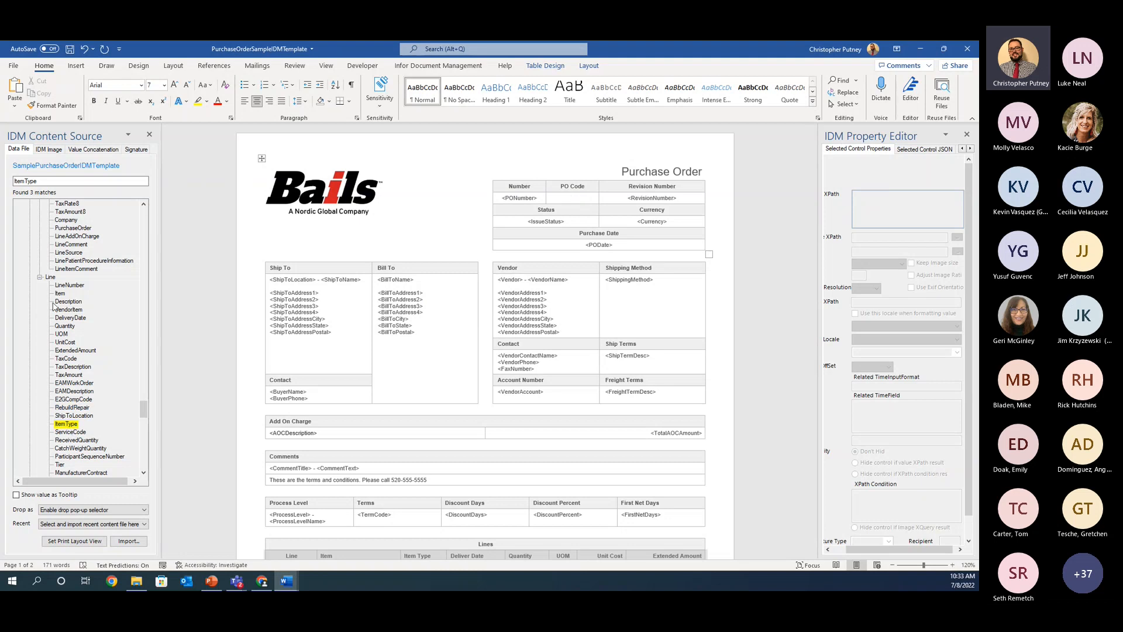
Step: Search the purchase order data file's fields for "Code"
click(97, 182)
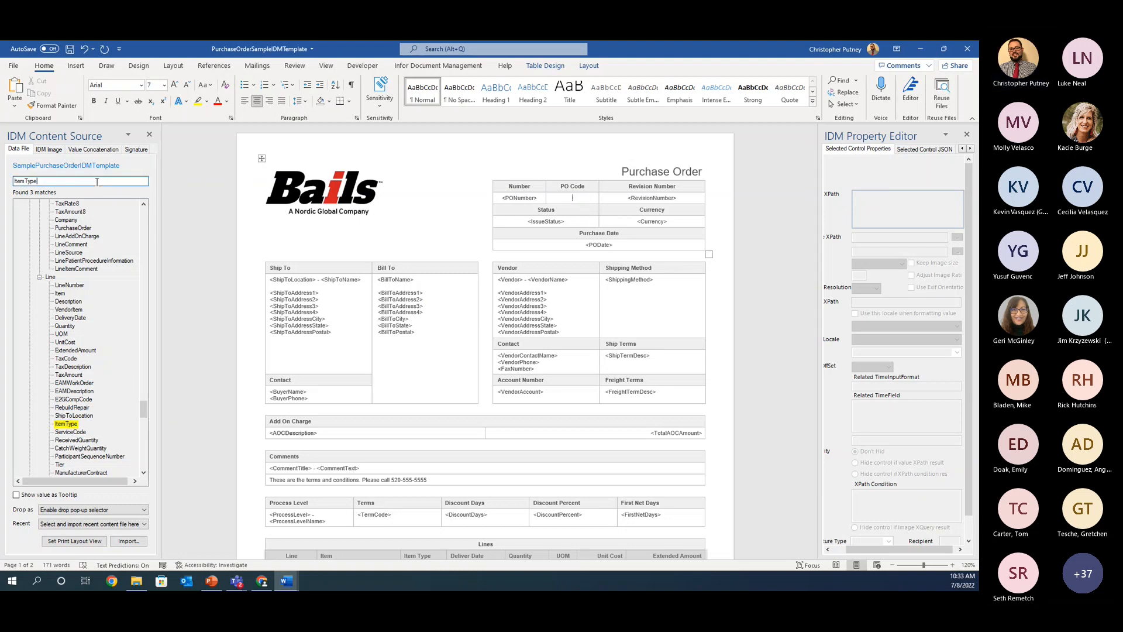
key(ctrl+a)
text(Code)
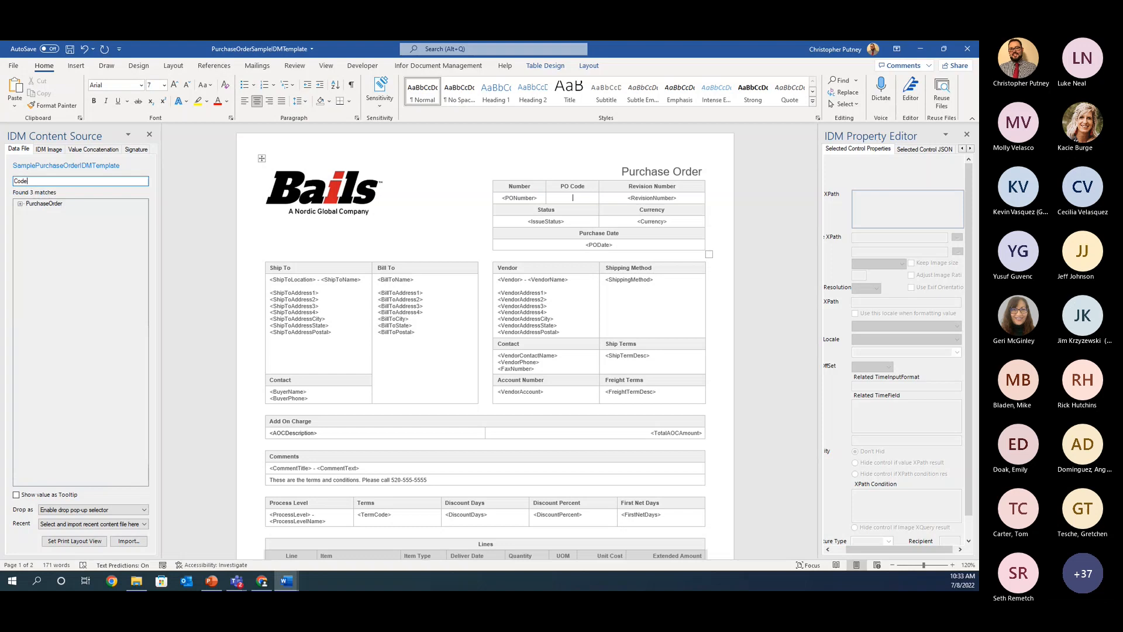
key(Return)
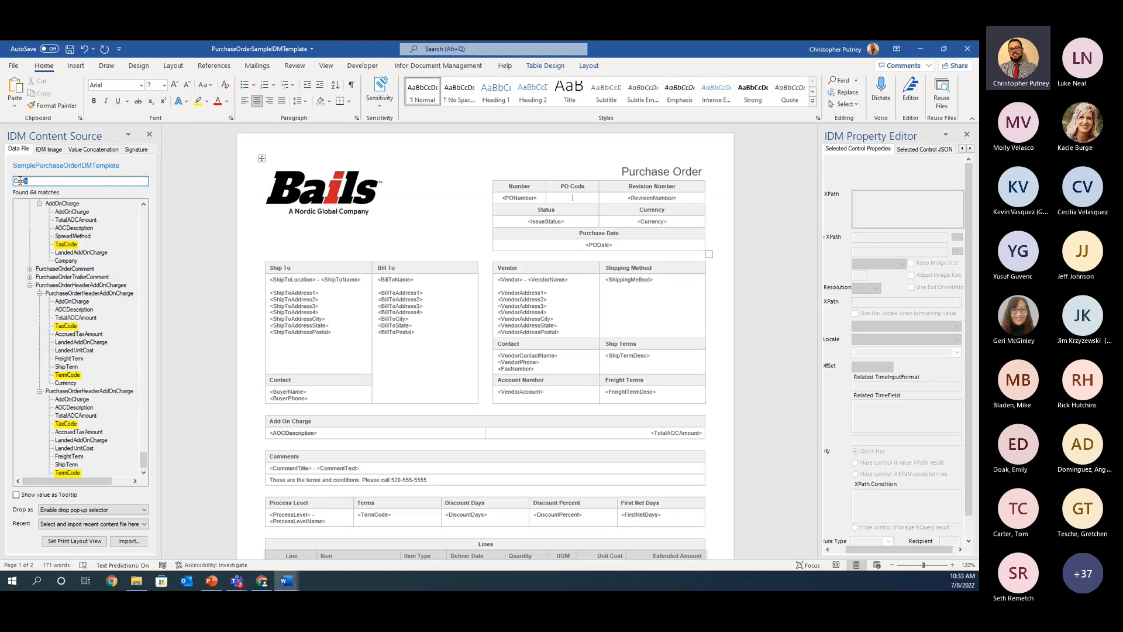
Step: Find the POCode field in the data file and place it in the empty cell under the PO Code header
double_click(23, 180)
text(POCo)
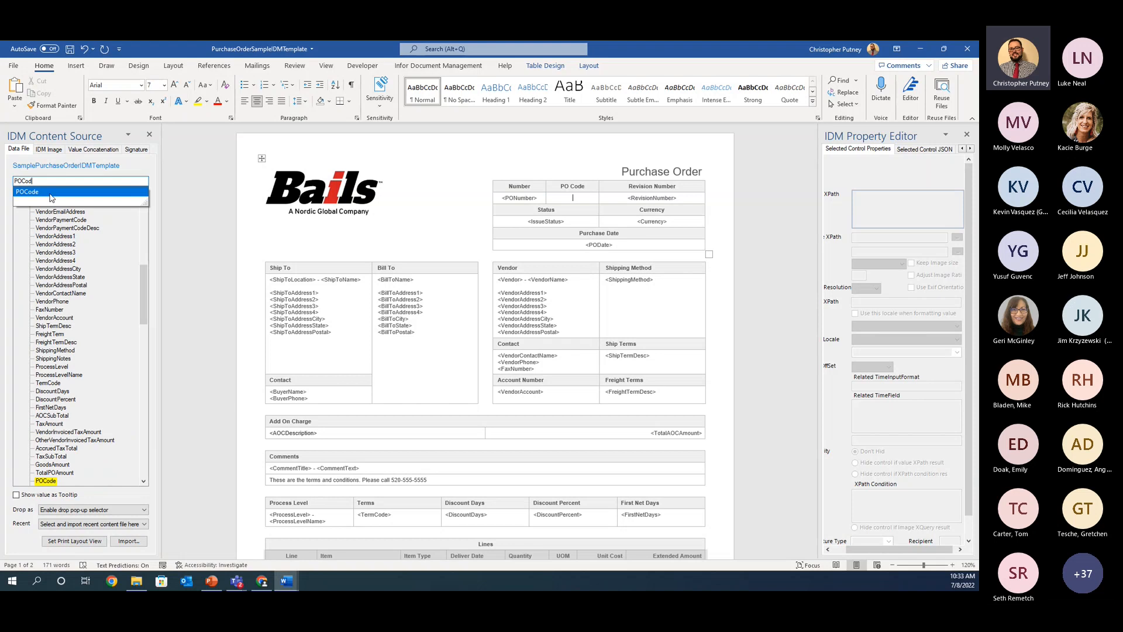
text(d)
click(50, 195)
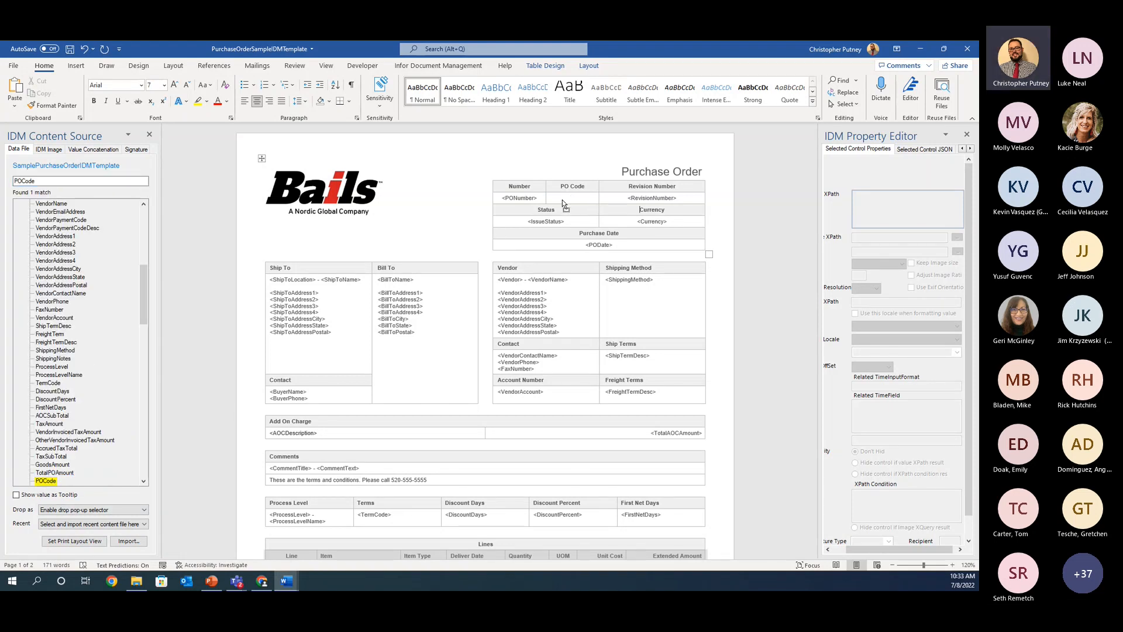
drag(573, 200, 573, 202)
click(617, 220)
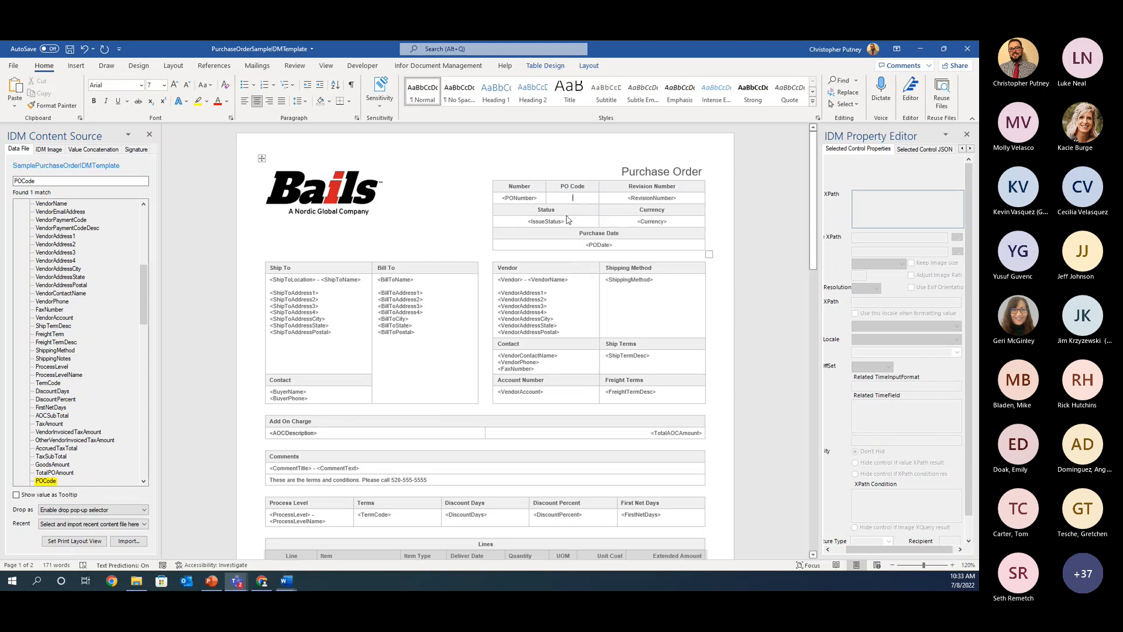
Step: Copy the formatting of the PONumber field onto the POCode field with Format Painter
click(522, 199)
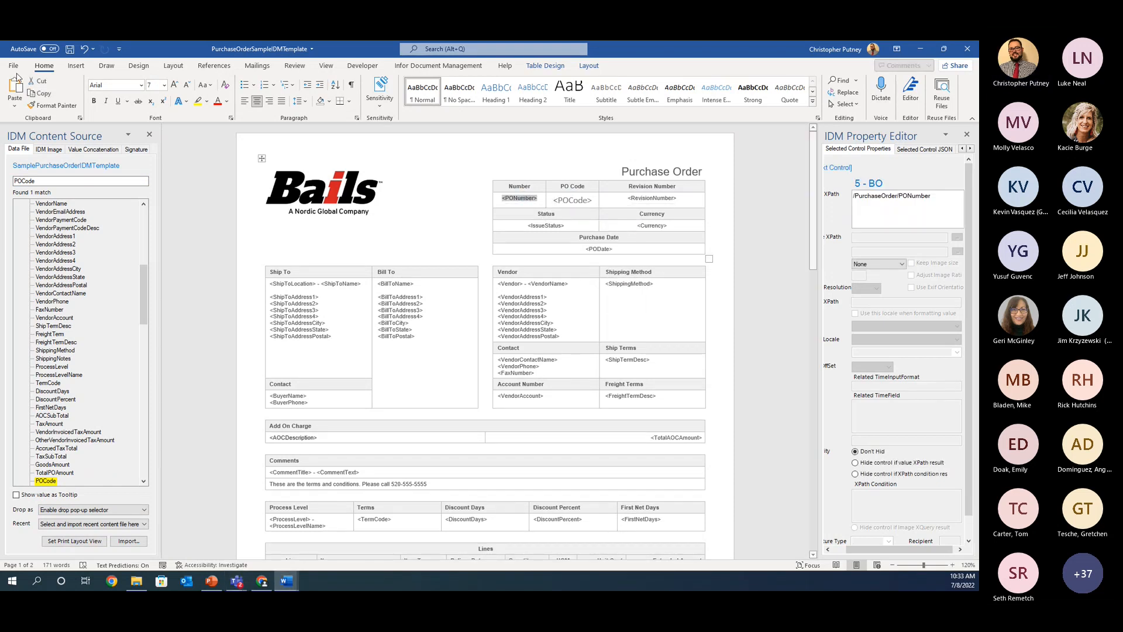
click(42, 105)
click(571, 199)
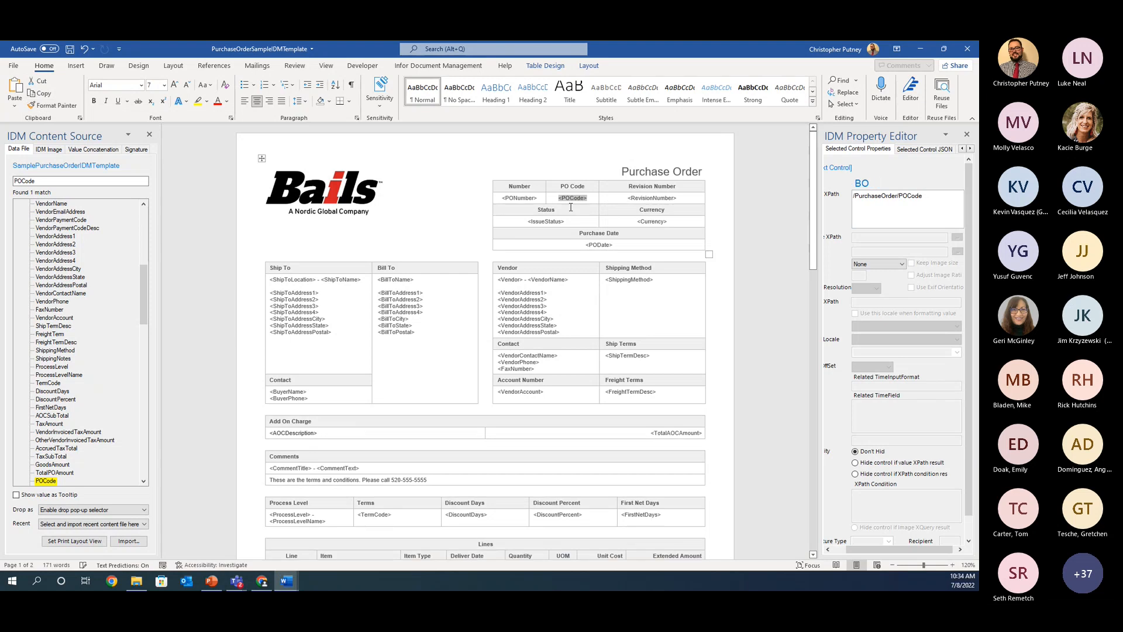
click(570, 208)
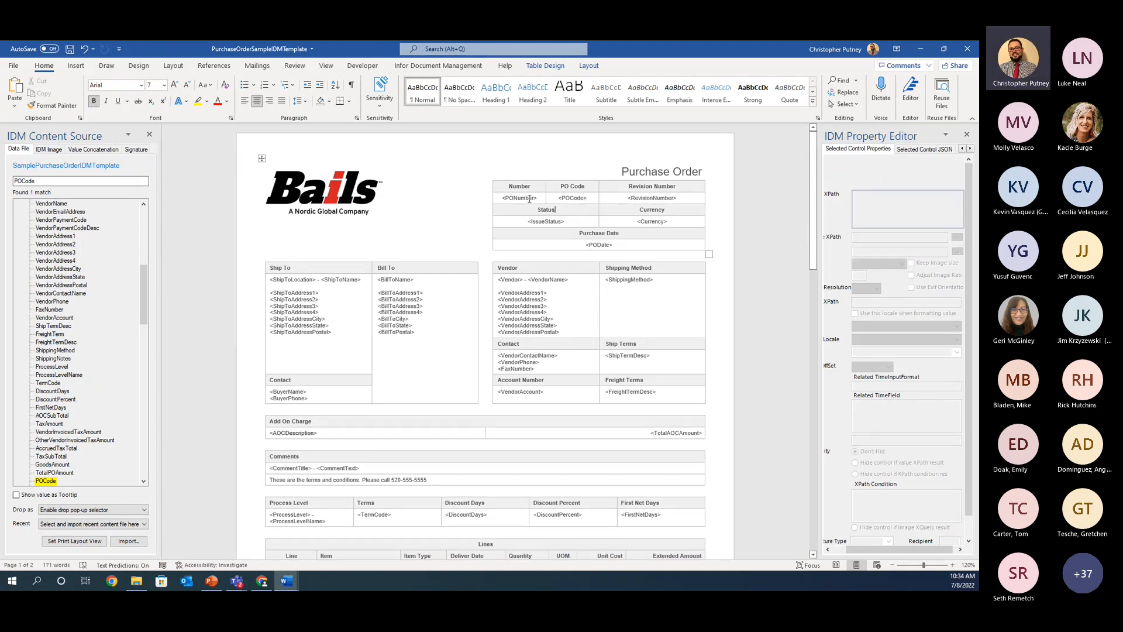
Step: Review the customized template: the logo, the PO Code header field, the terms and conditions text and the Item Type column
click(325, 207)
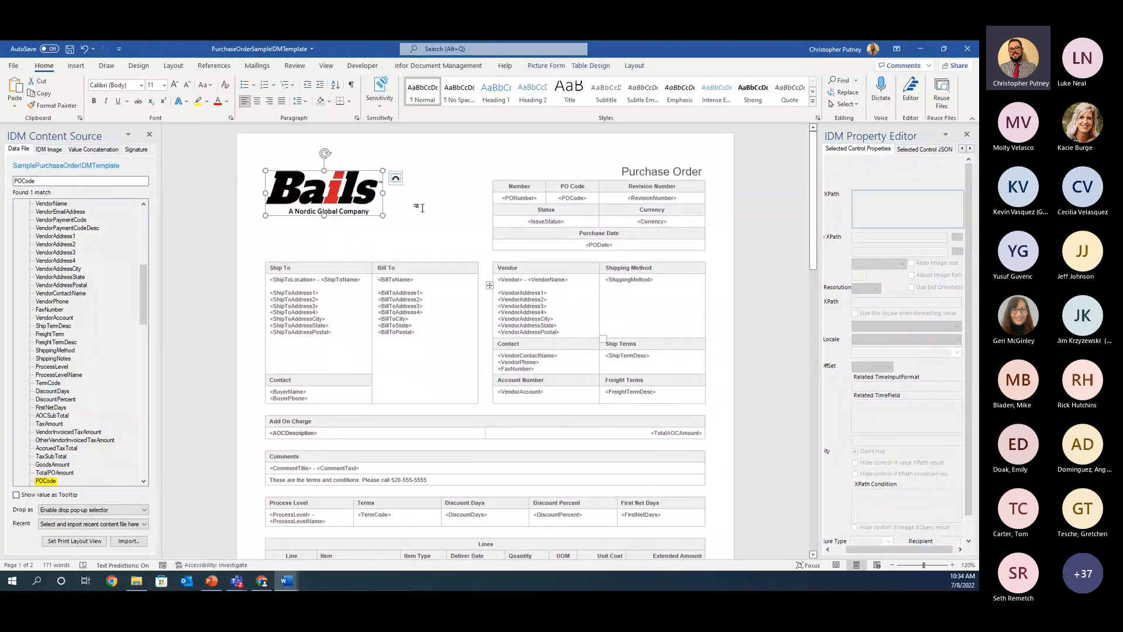
click(450, 211)
scroll(380, 415, down, 2)
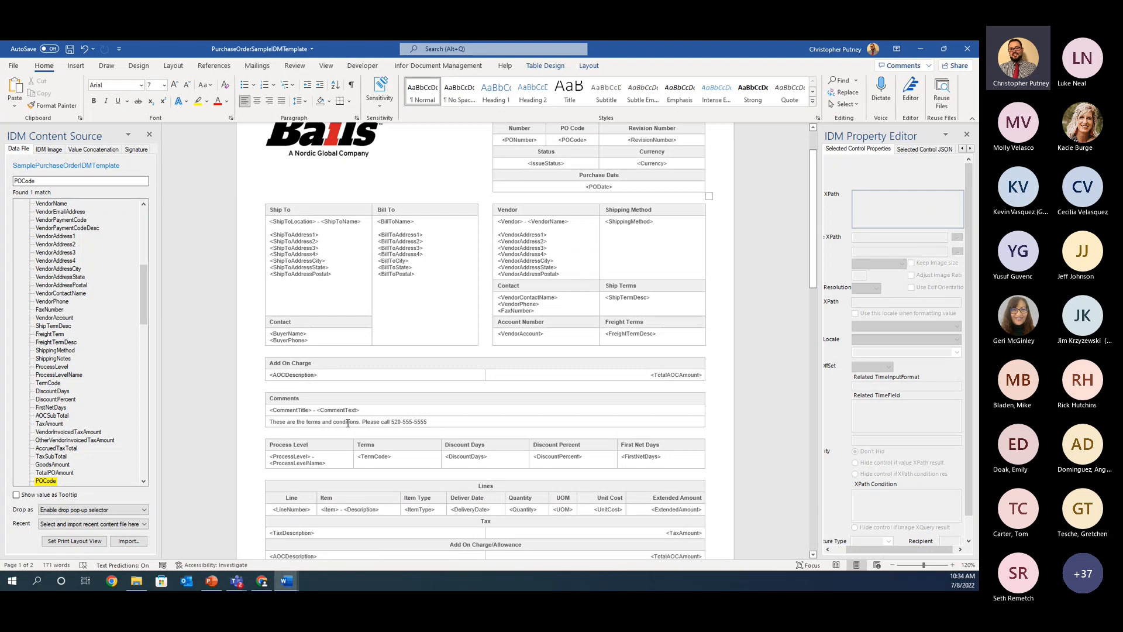
drag(287, 422, 381, 422)
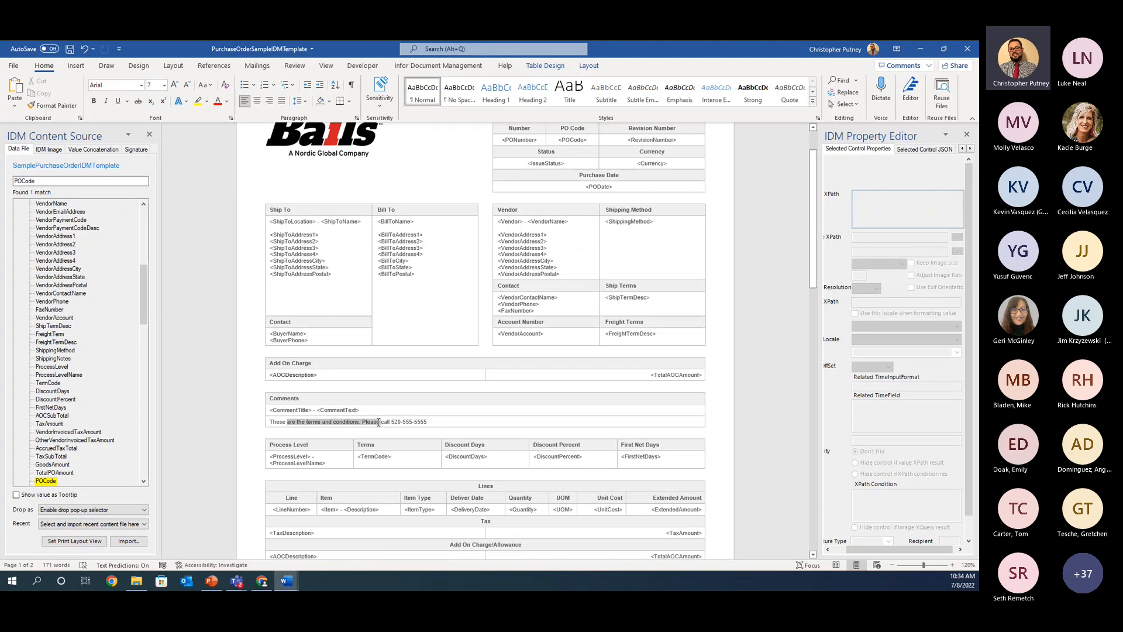
click(449, 422)
scroll(449, 421, up, 2)
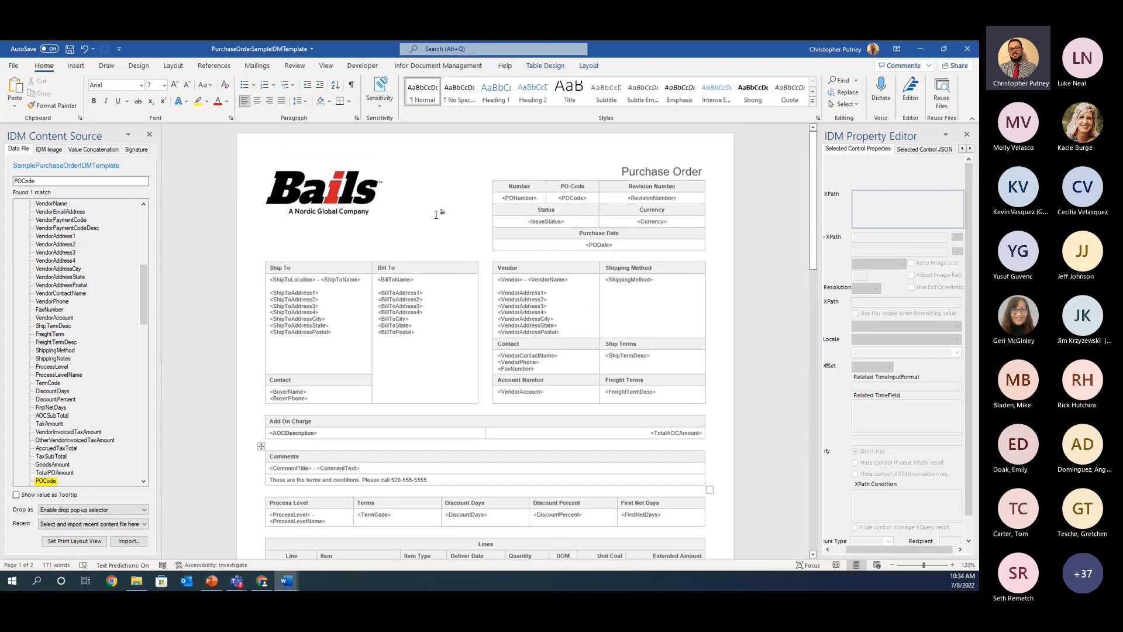
scroll(568, 200, down, 4)
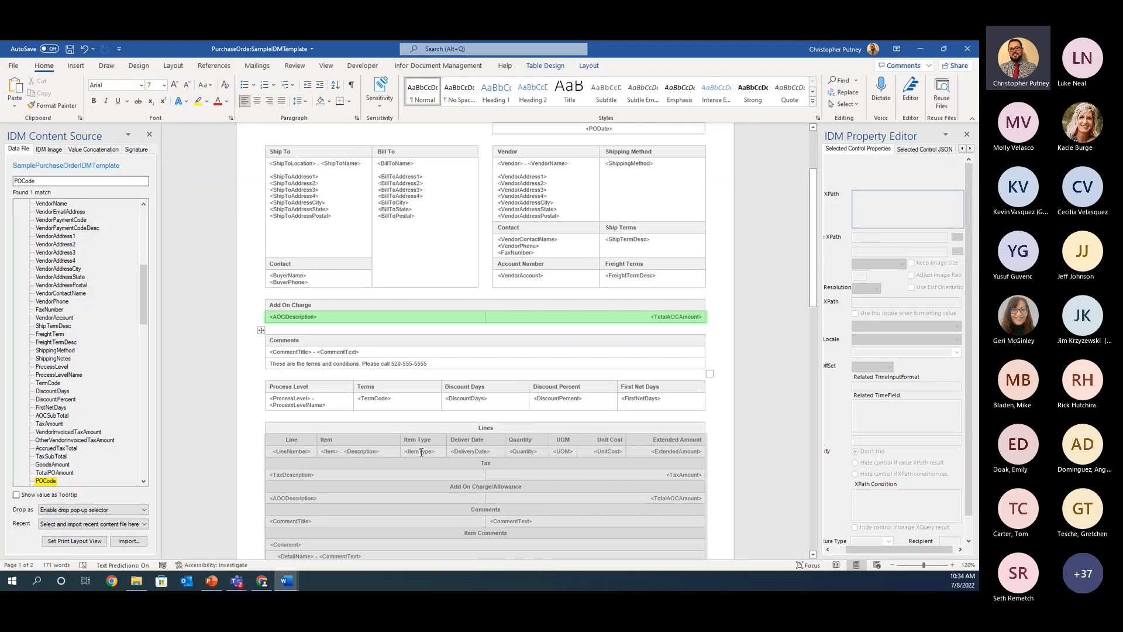
scroll(421, 452, up, 4)
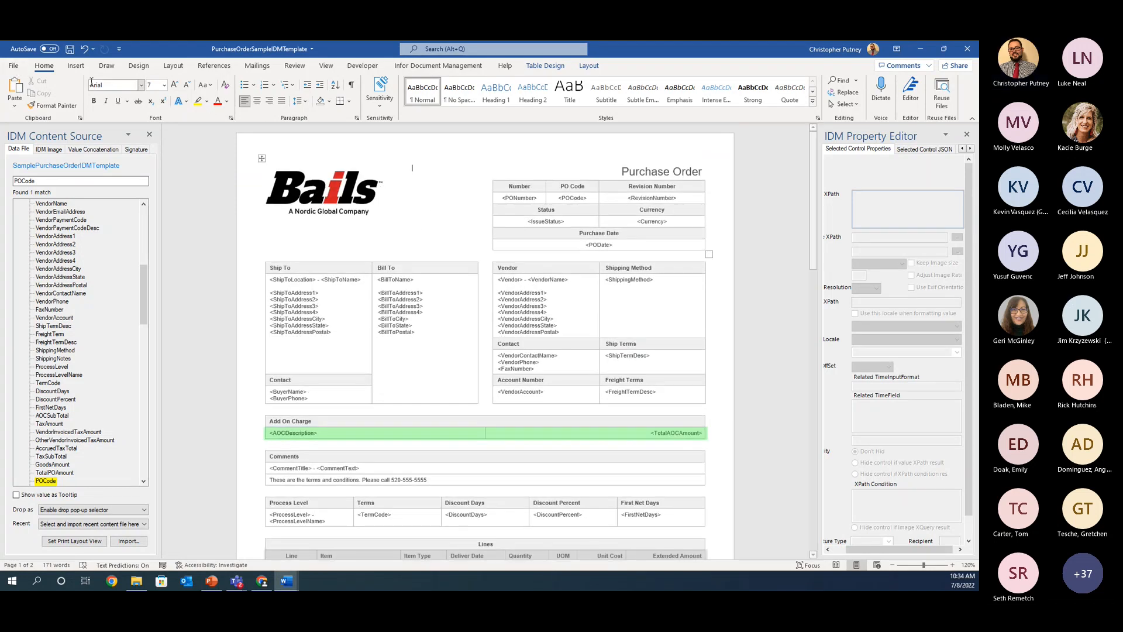
Step: Save the template as a new Word document named "Informative Friday" in the Sample Template folder
click(13, 65)
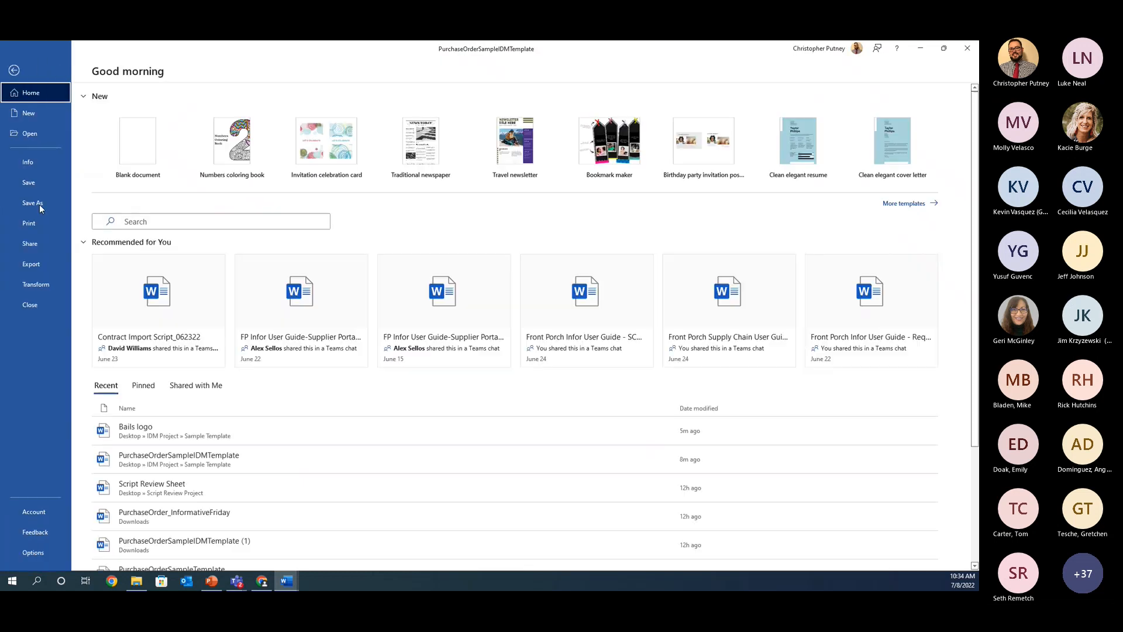
click(32, 202)
click(150, 272)
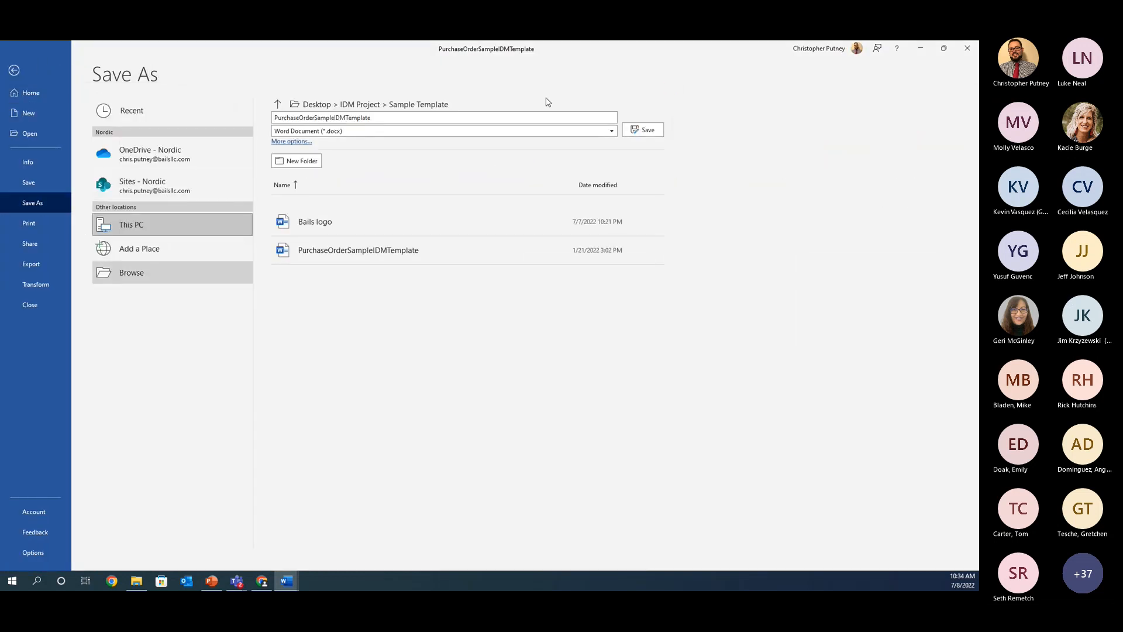
drag(355, 56, 0, 141)
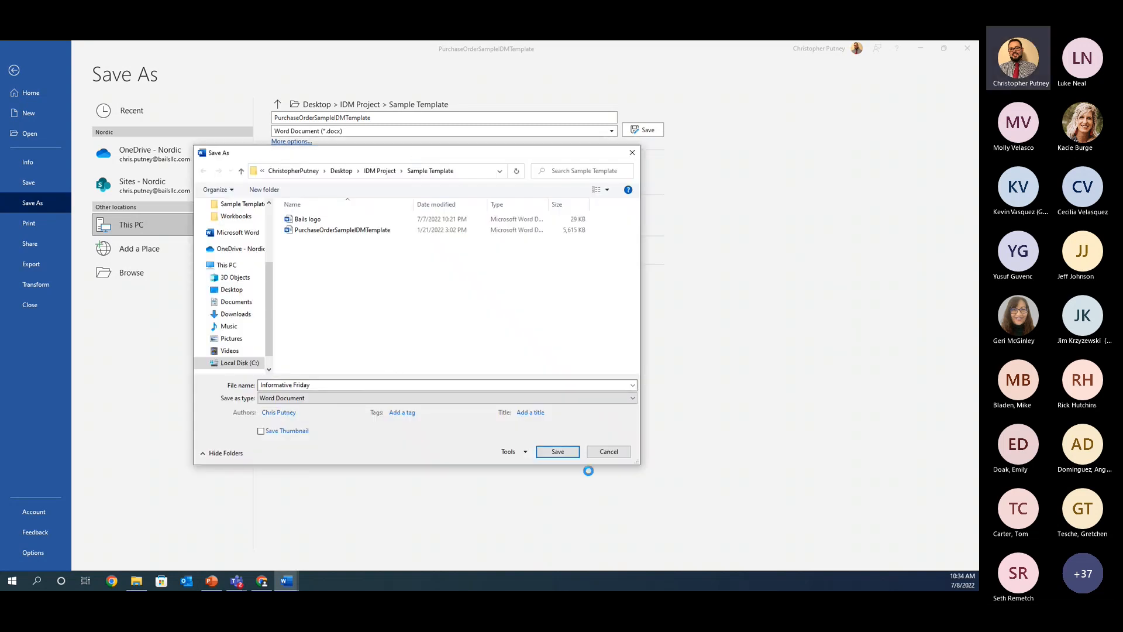
click(553, 455)
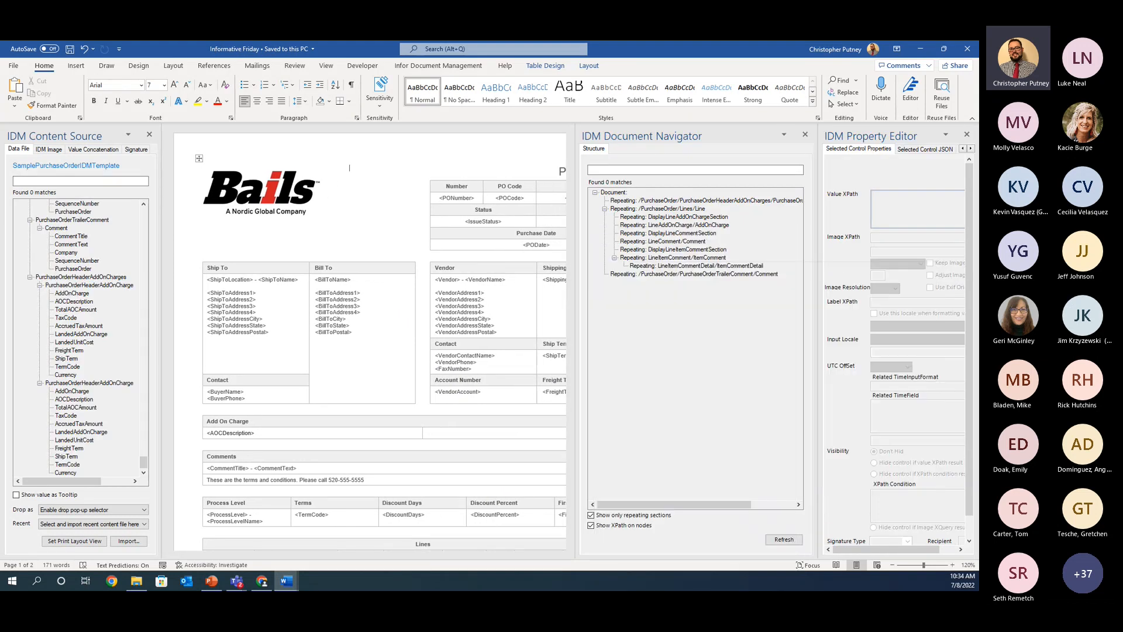
Step: Switch to Infor Financials & Supply Management in Chrome and change the role to Supply Management Administrator
click(262, 580)
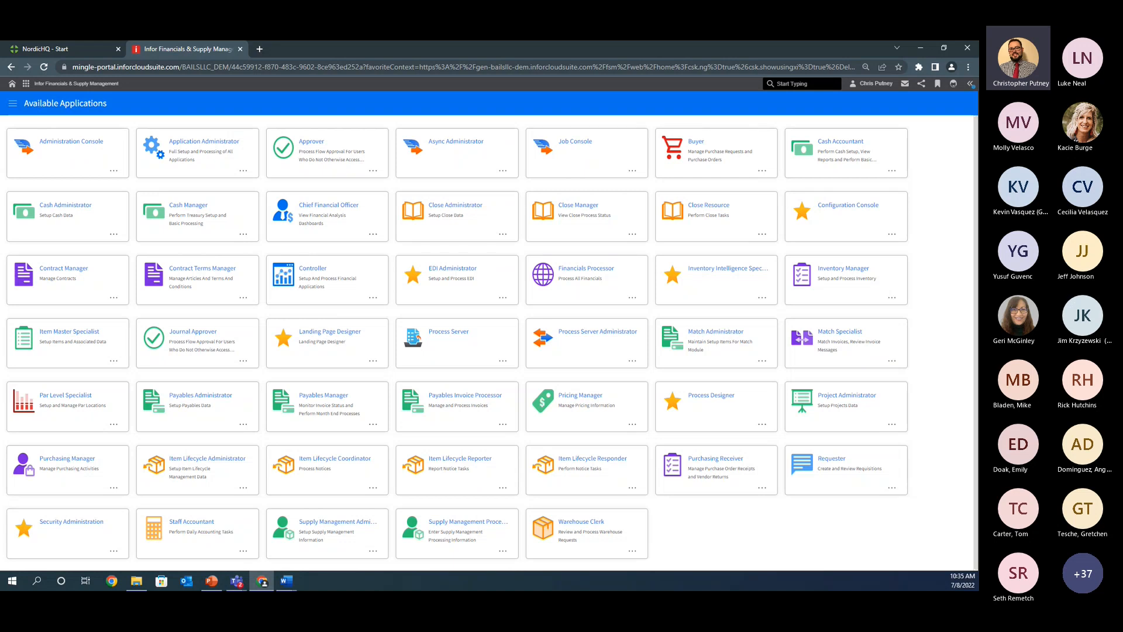
click(160, 112)
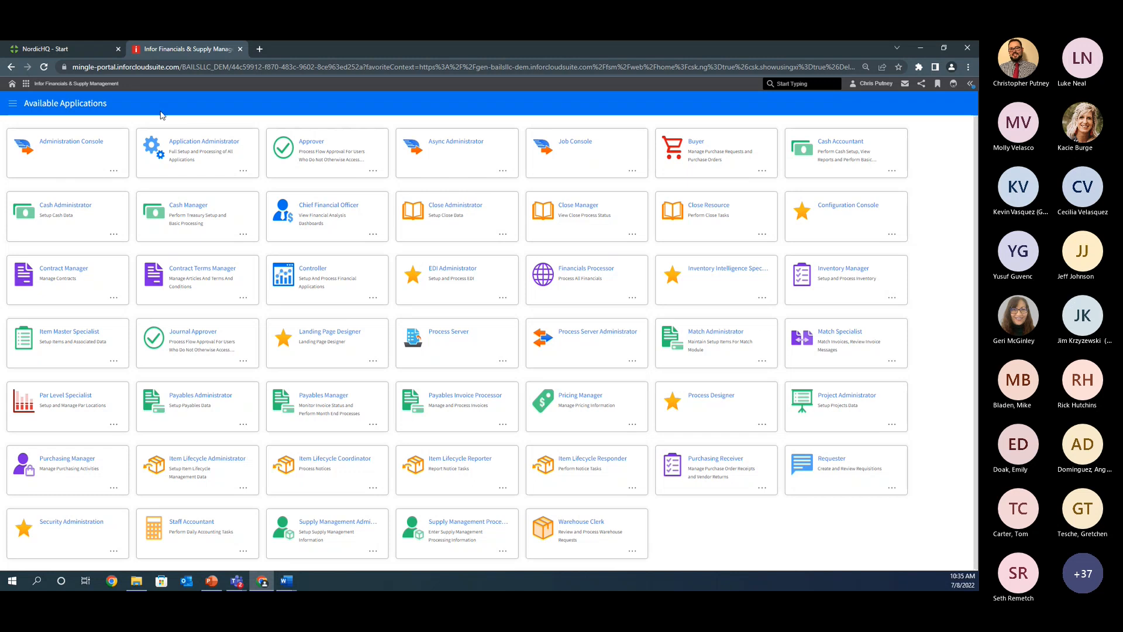
click(12, 104)
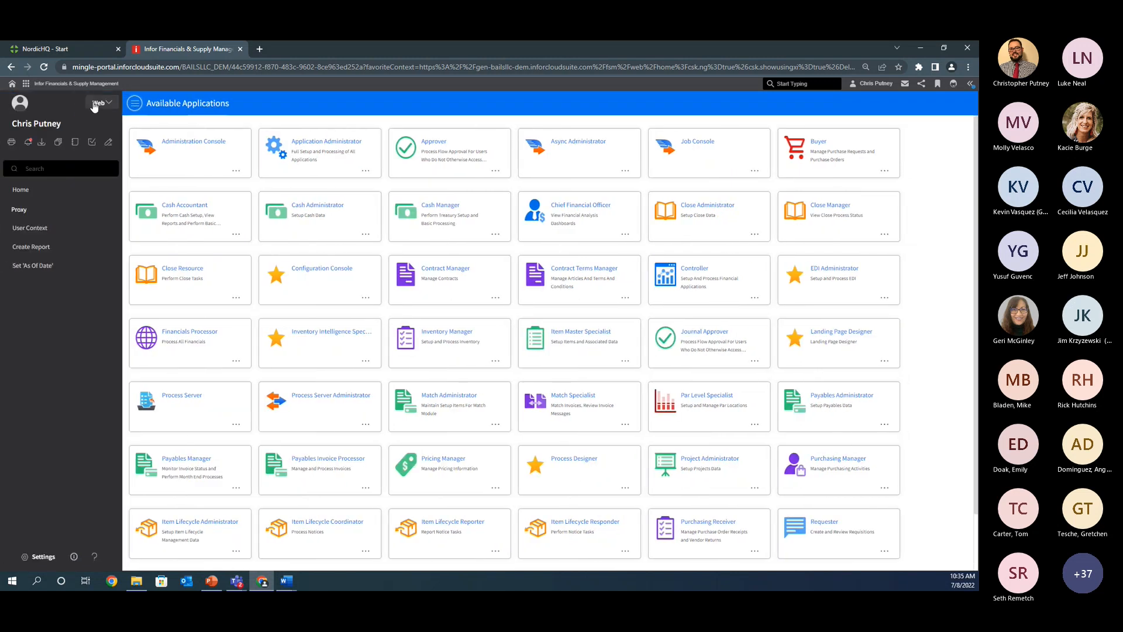
click(97, 105)
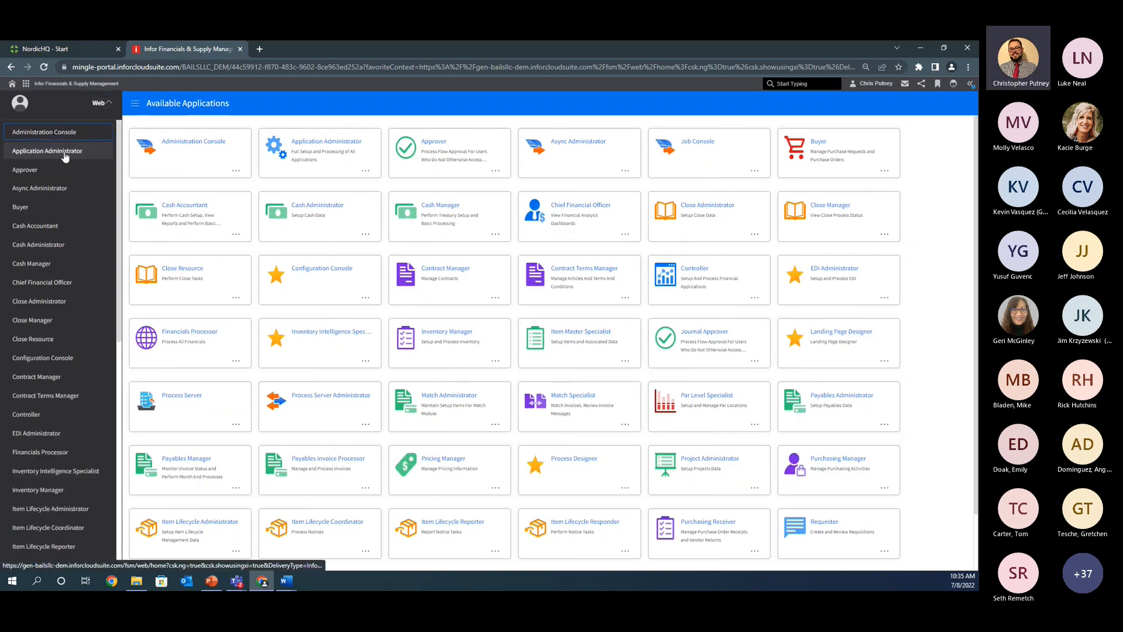
scroll(58, 351, down, 10)
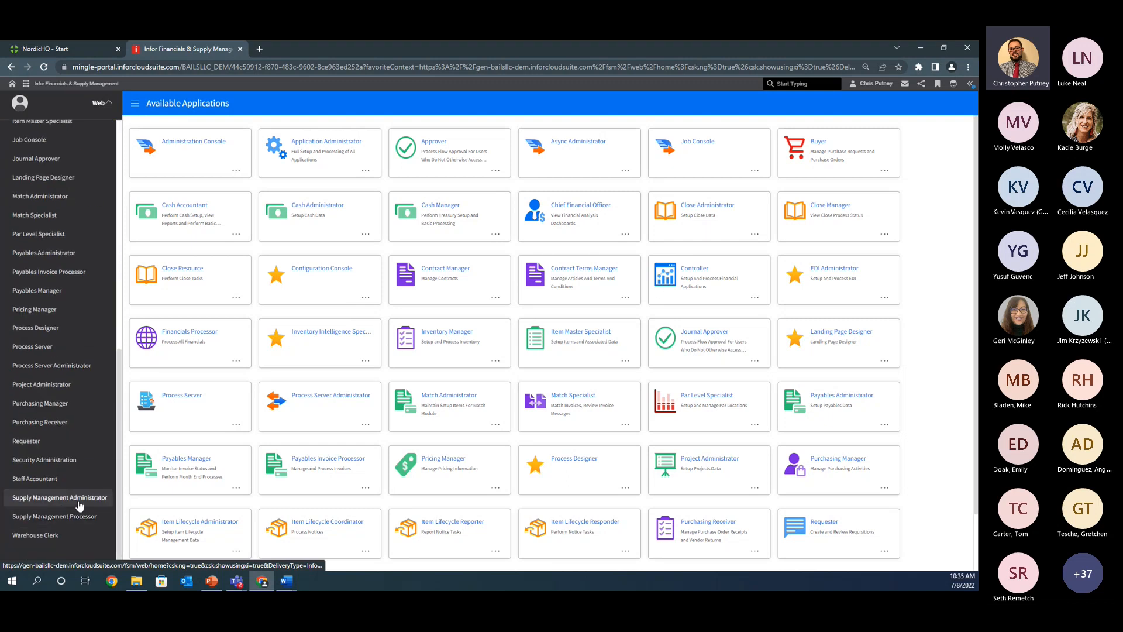
click(81, 498)
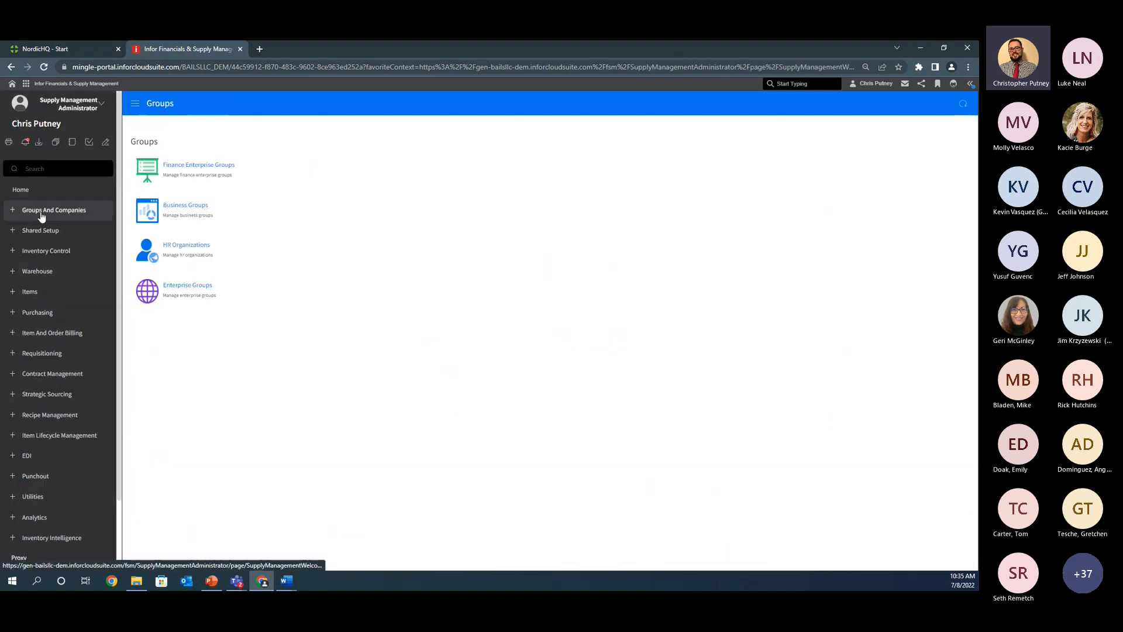
Step: Open the Document Template settings of purchasing company 100
click(42, 216)
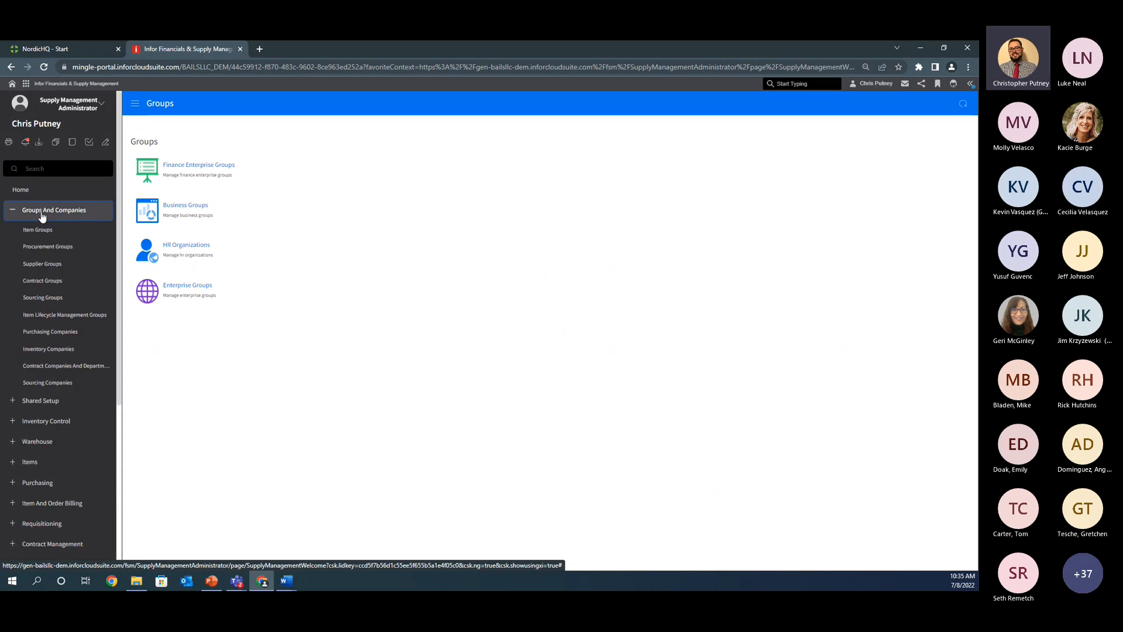
click(55, 333)
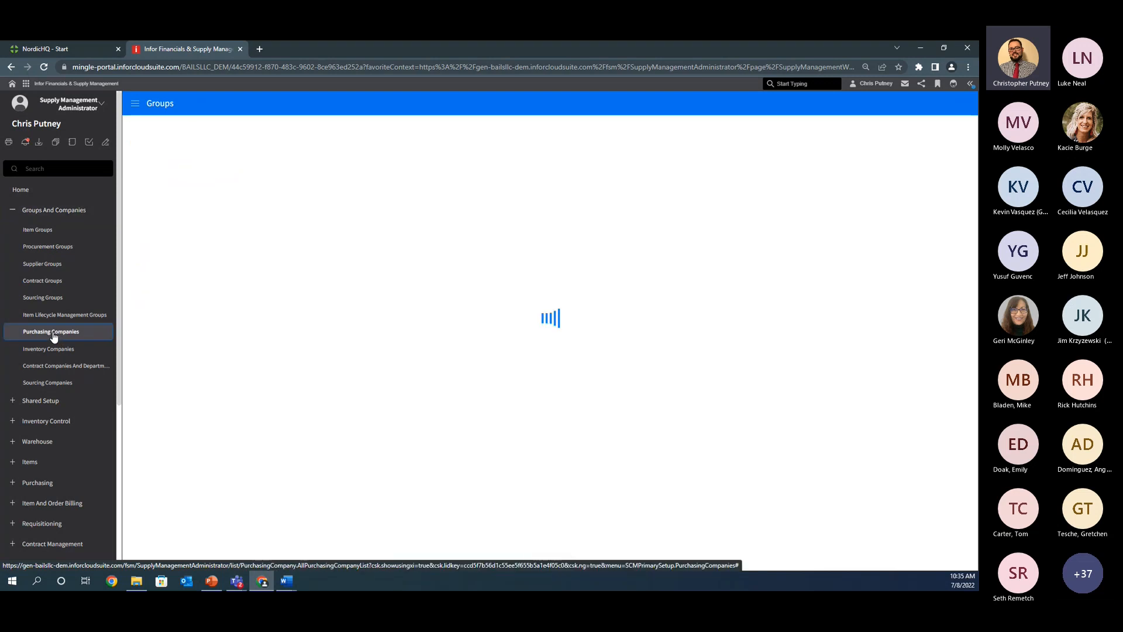
click(302, 187)
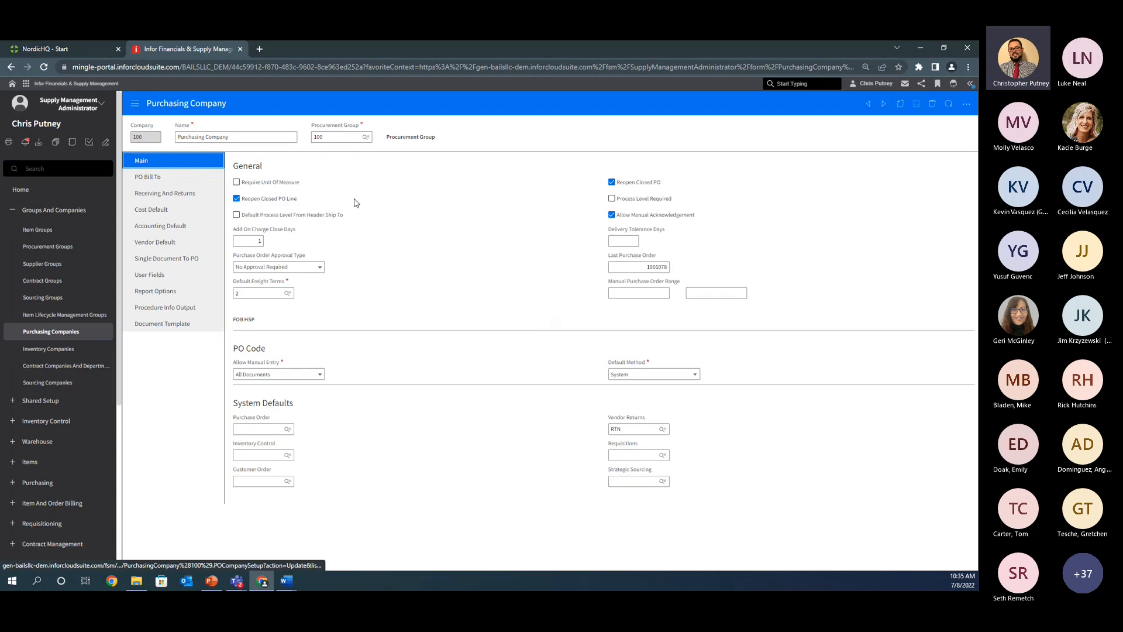
click(184, 327)
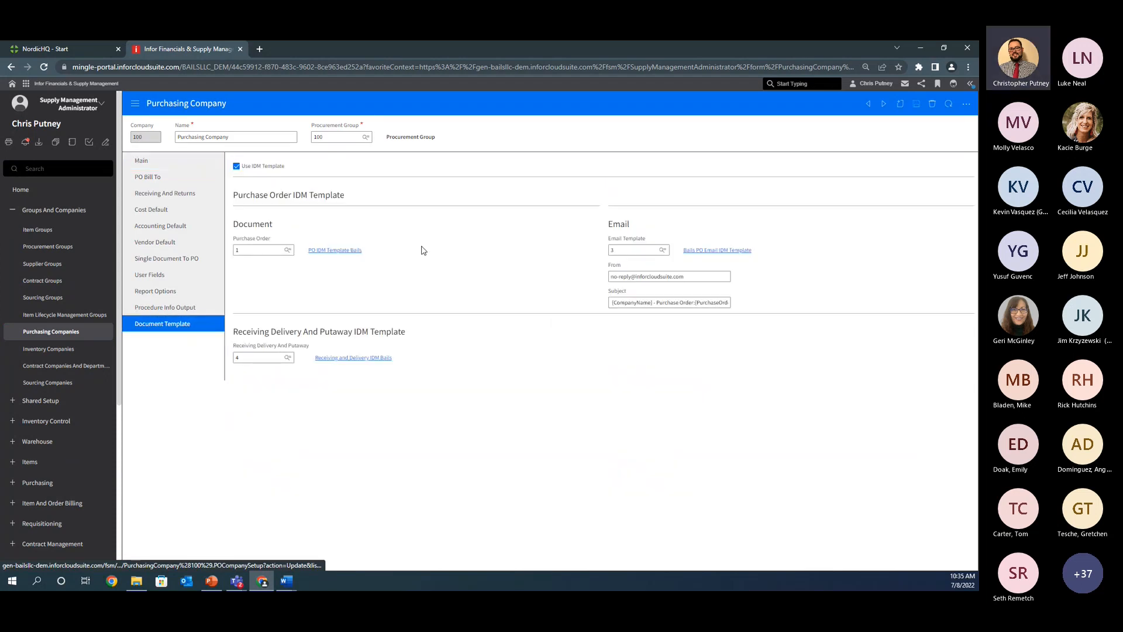
Step: Open the selection list for the Purchase Order document template, enable list editing and start creating a new IDM template
click(288, 250)
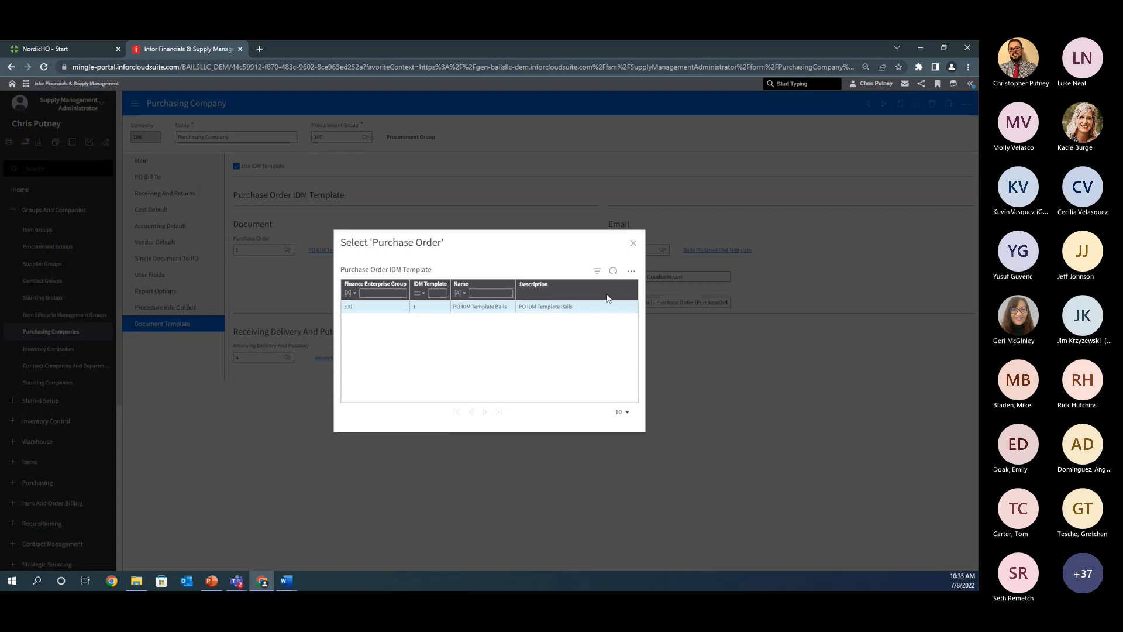
click(631, 270)
click(644, 289)
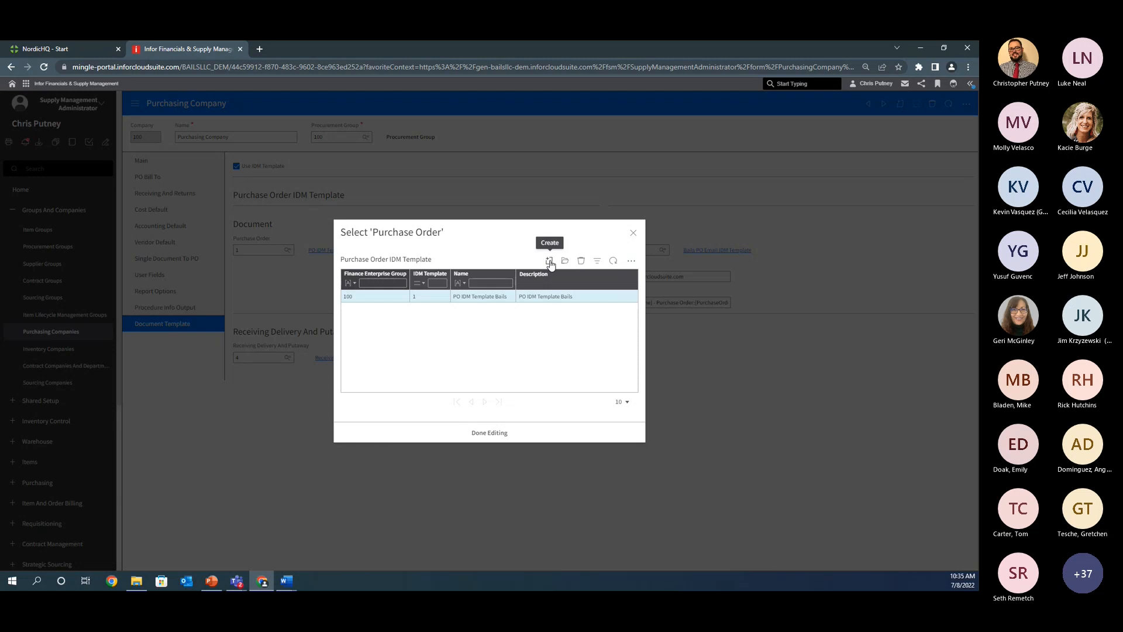
click(550, 262)
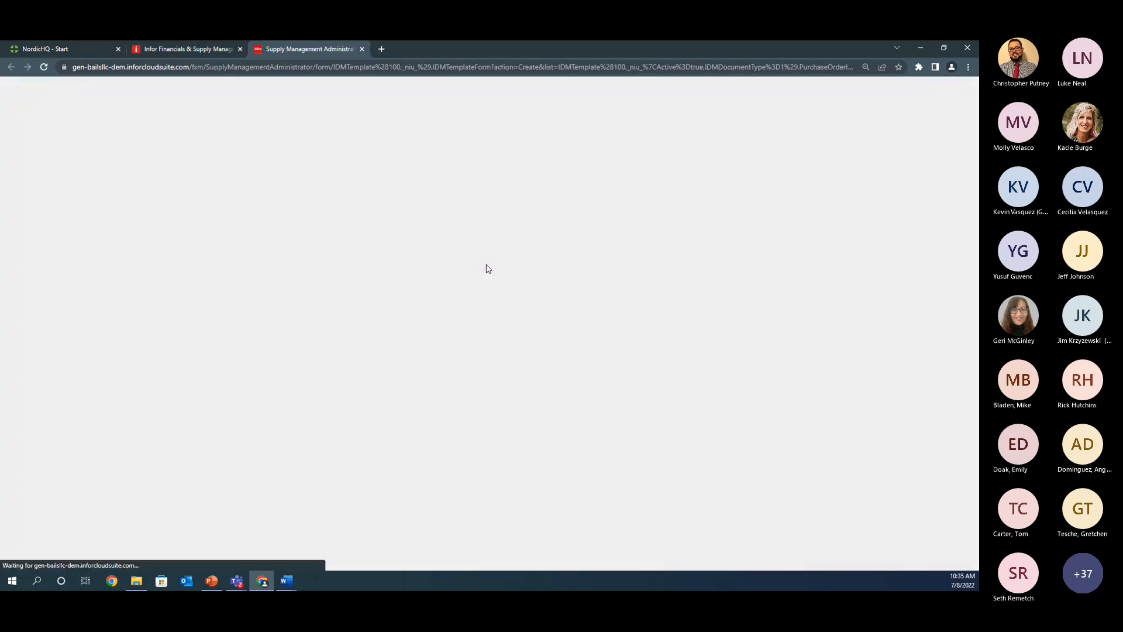
Step: Name the new IDM template "Informative Friday" and describe it as "Informative Friday Template"
click(180, 147)
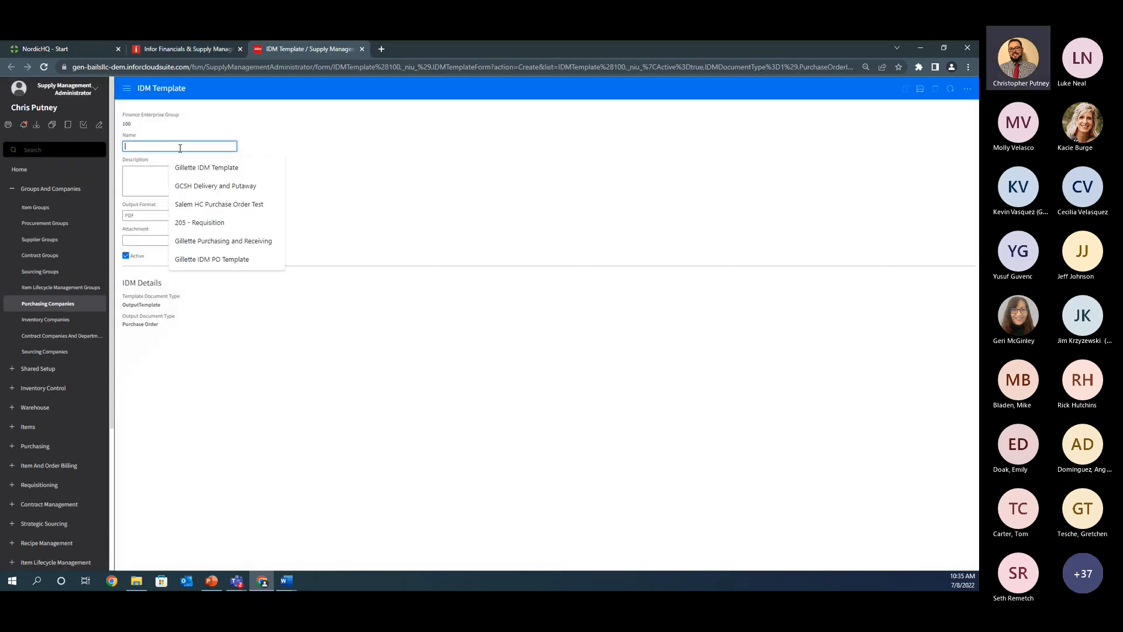
text(Informative Friday)
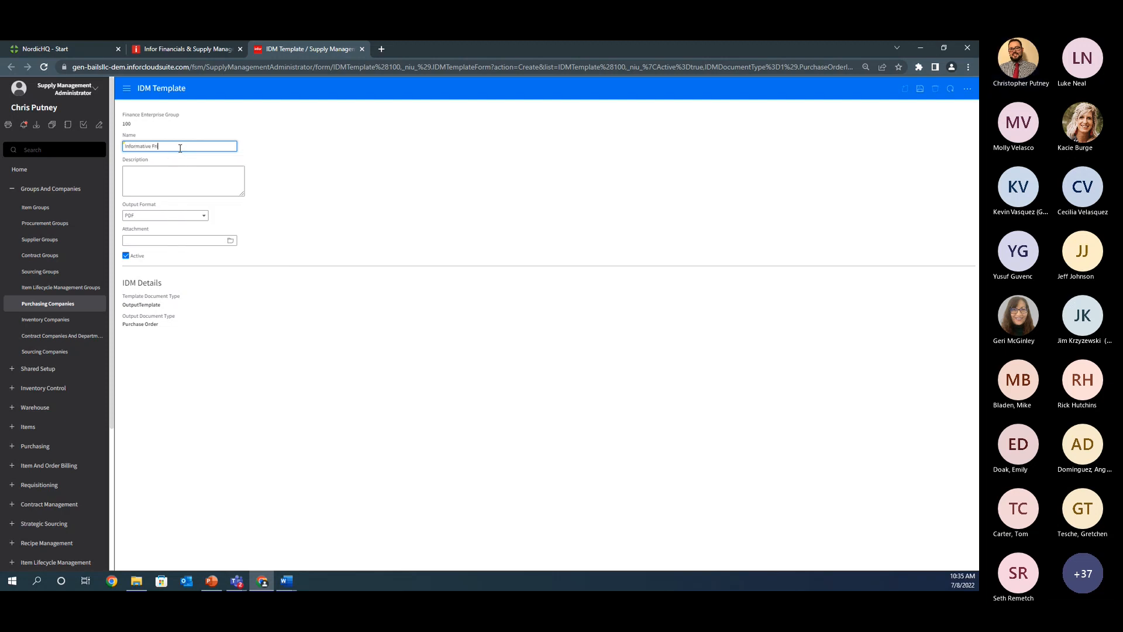
key(Tab)
text(Informa)
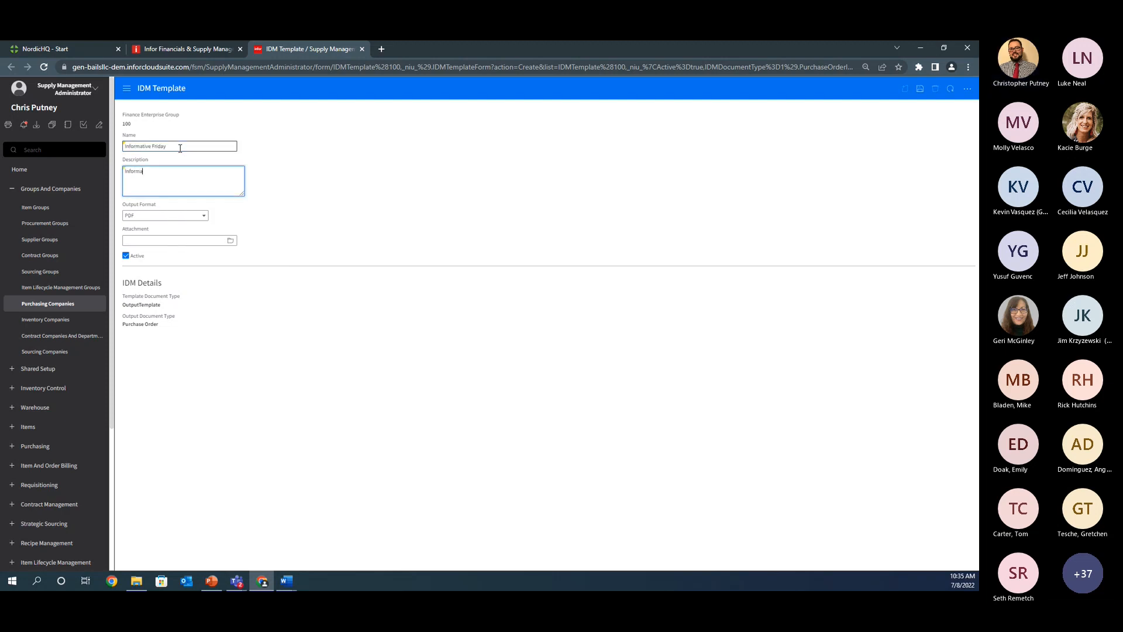
text(tive Friday Template)
click(320, 242)
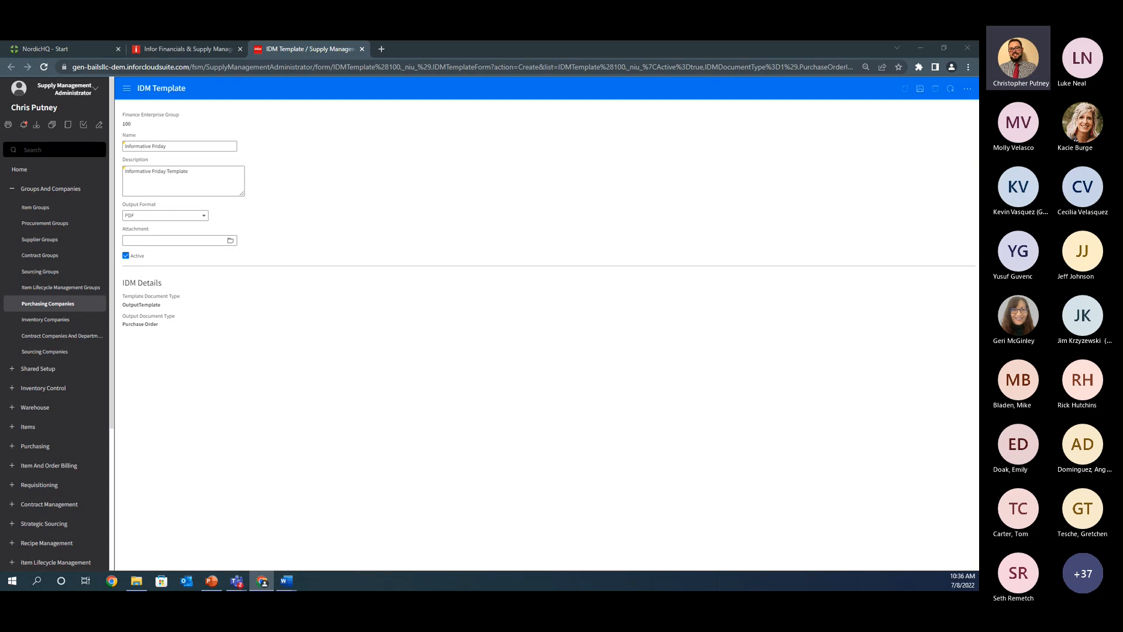
Step: Attach the Informative Friday Word document from the Sample Template folder and save the IDM template
drag(0, 267, 475, 201)
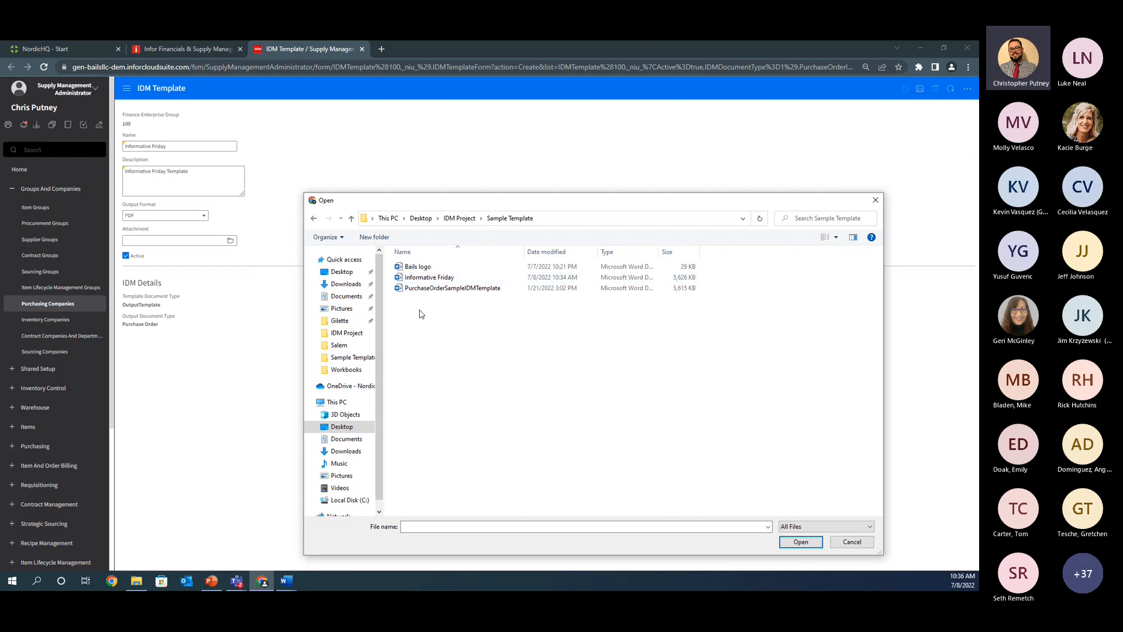
drag(428, 208, 419, 179)
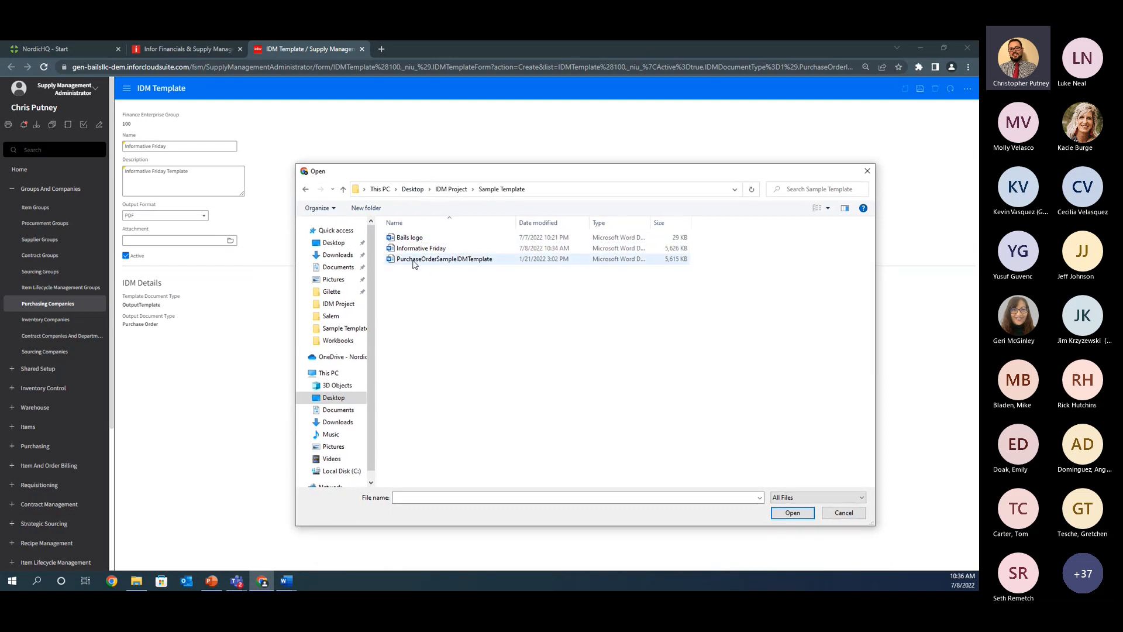
double_click(421, 248)
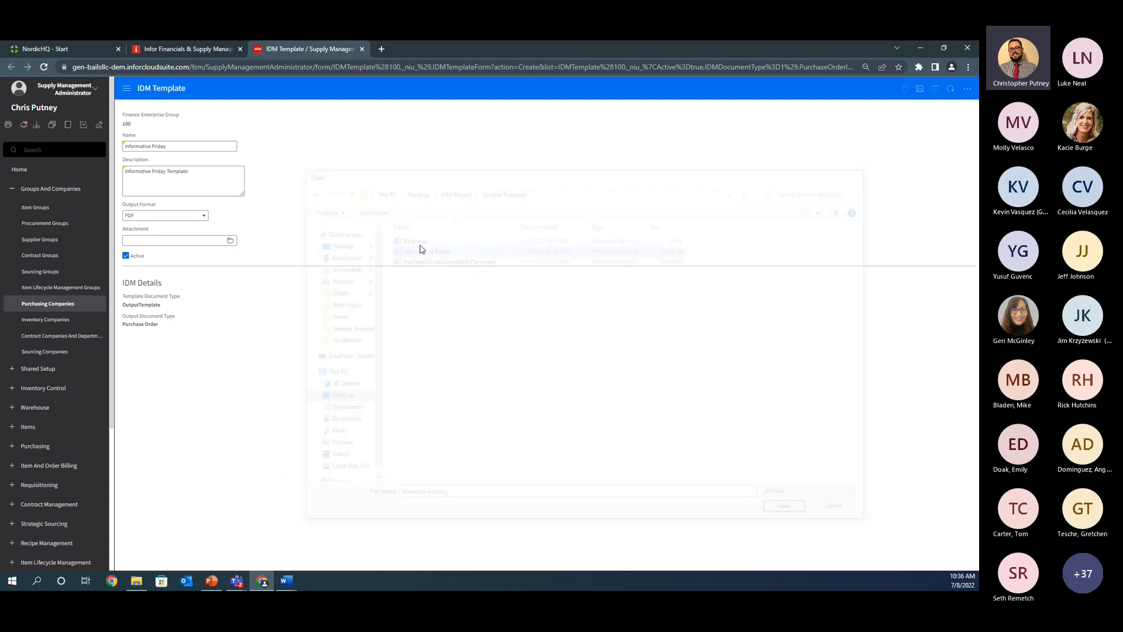
click(920, 90)
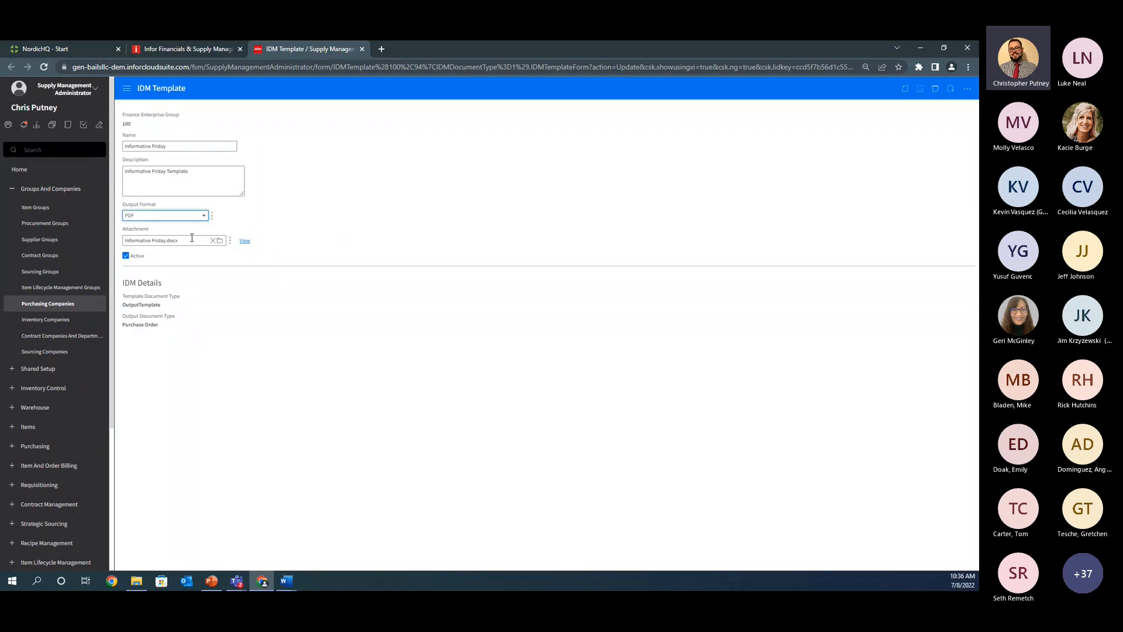
Step: Refresh the Purchase Order template list, assign the Informative Friday template to the purchasing company and save the record
drag(296, 178, 262, 137)
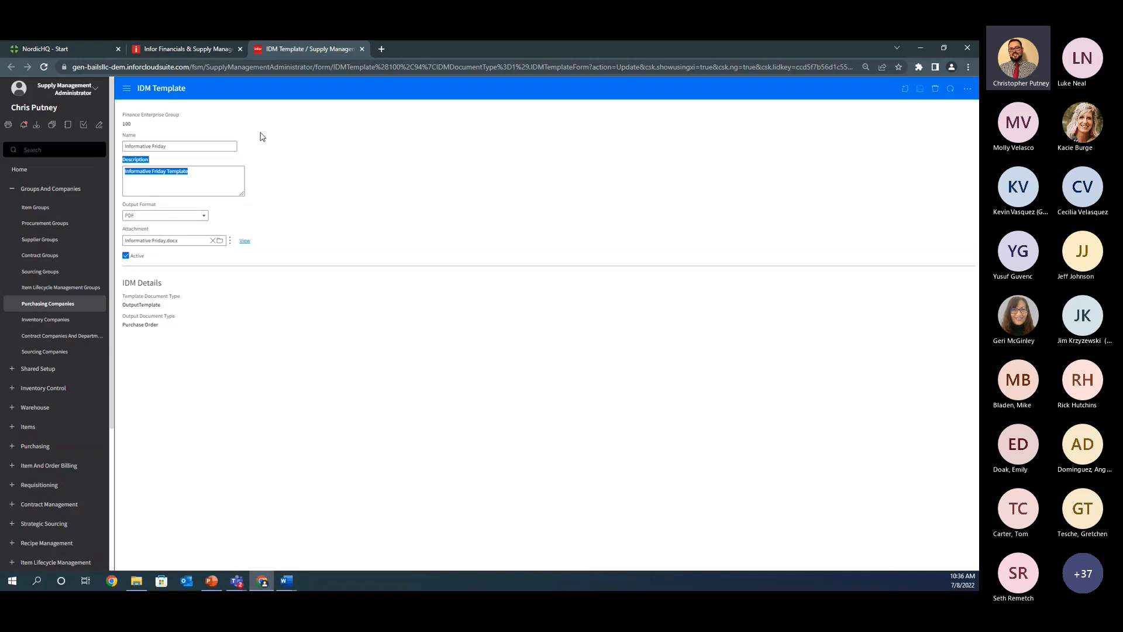
key(ctrl+shift+Tab)
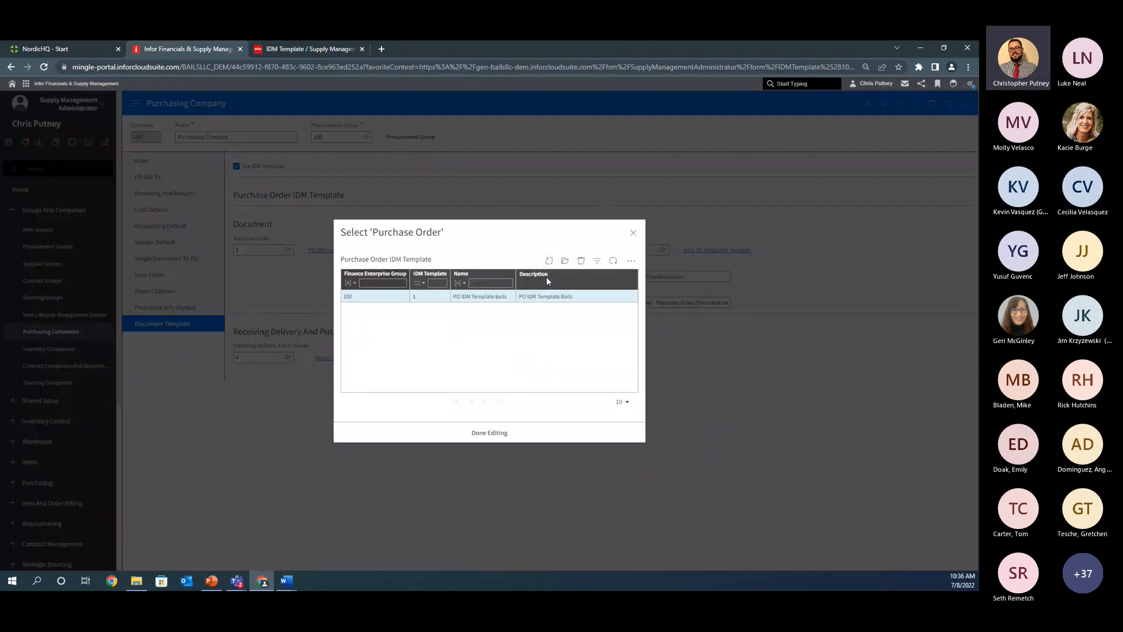
click(612, 260)
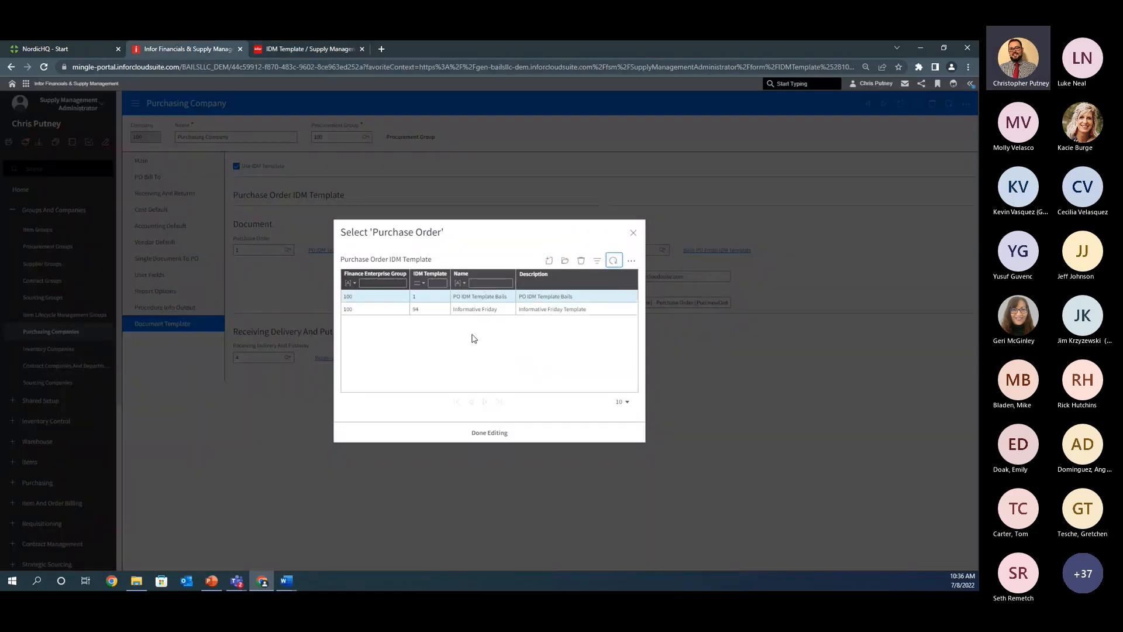
click(476, 310)
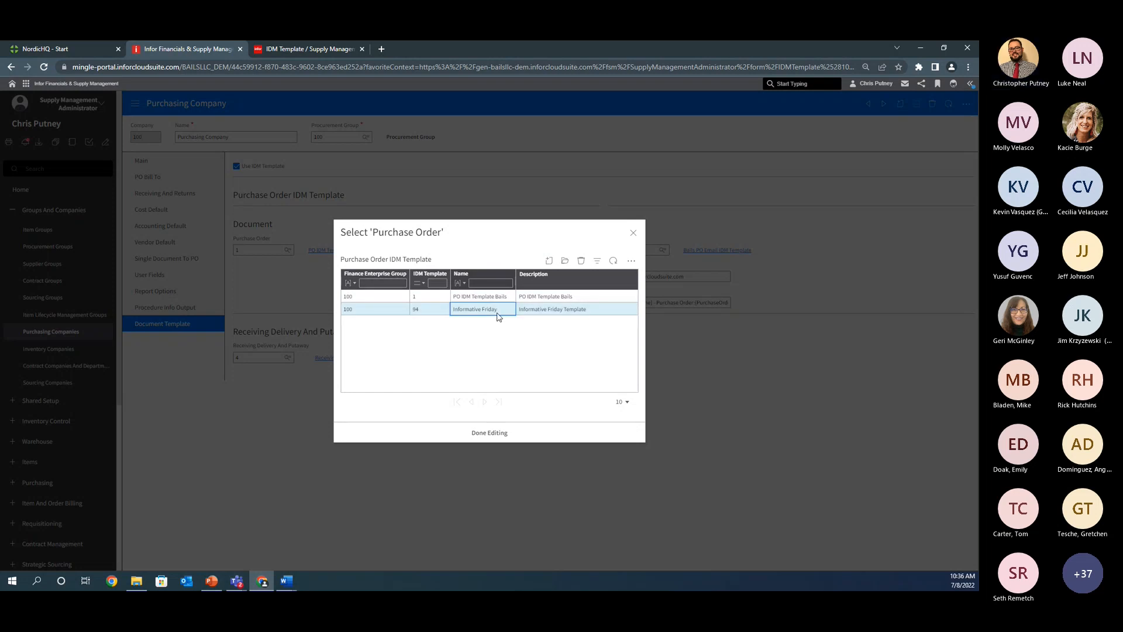
double_click(466, 309)
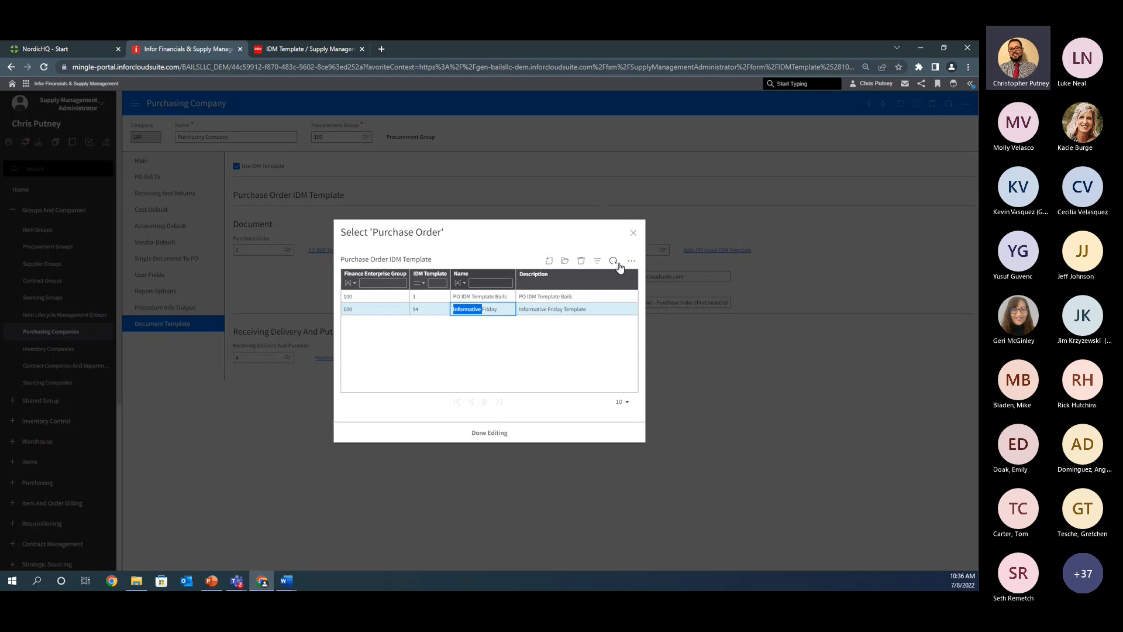
double_click(489, 311)
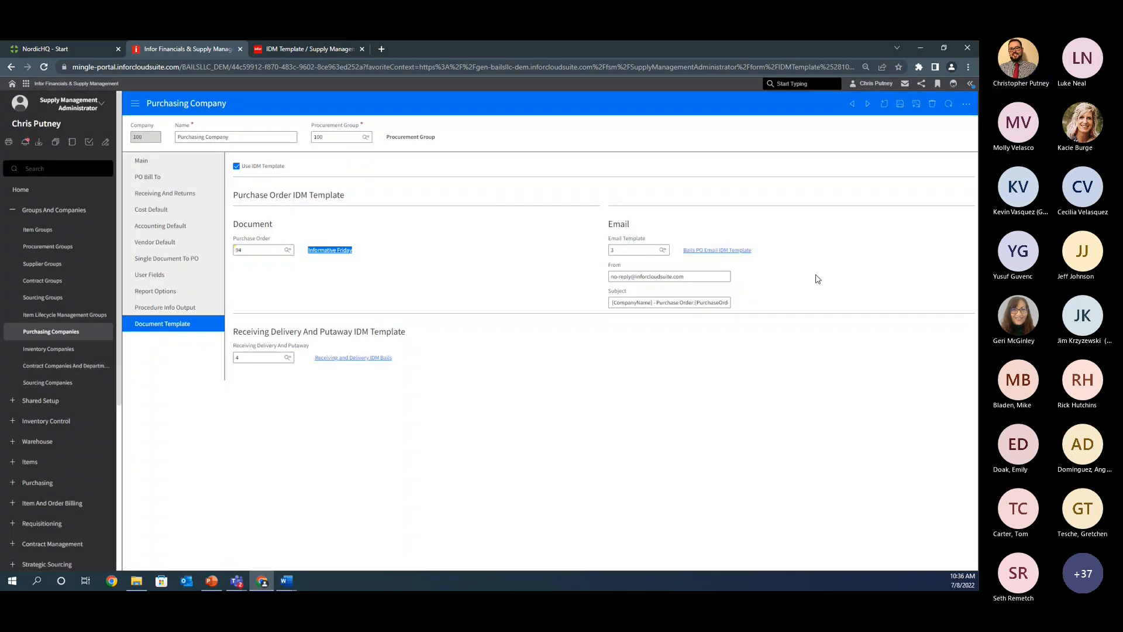
click(900, 105)
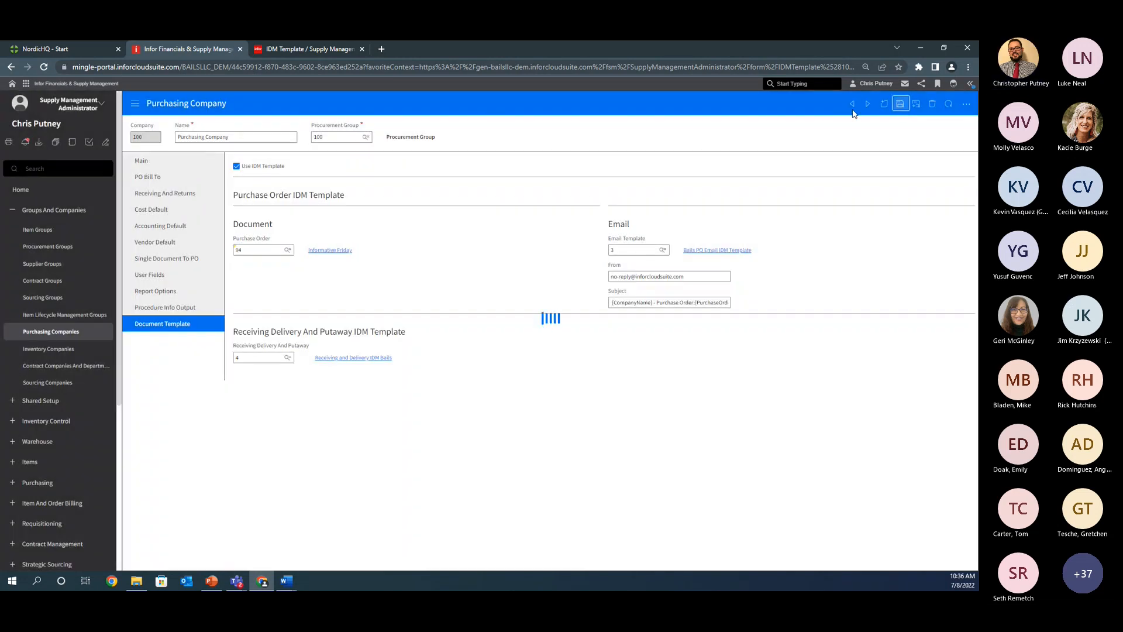
Step: Duplicate the purchasing company browser tab and change the role to Buyer in the copy
right_click(221, 48)
click(257, 123)
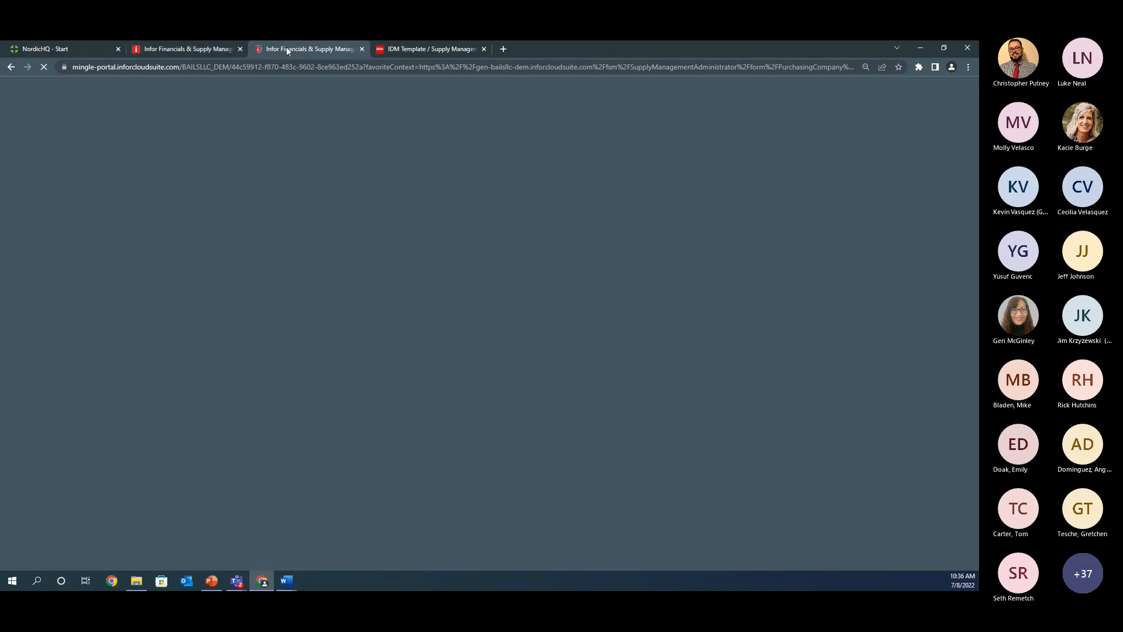
click(208, 48)
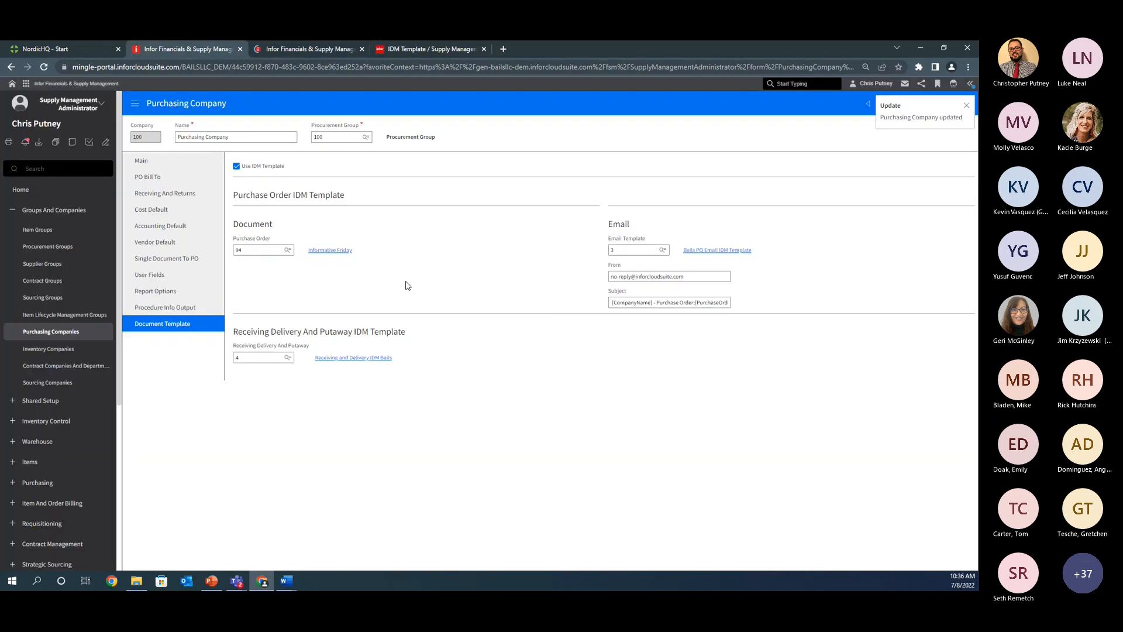
click(966, 107)
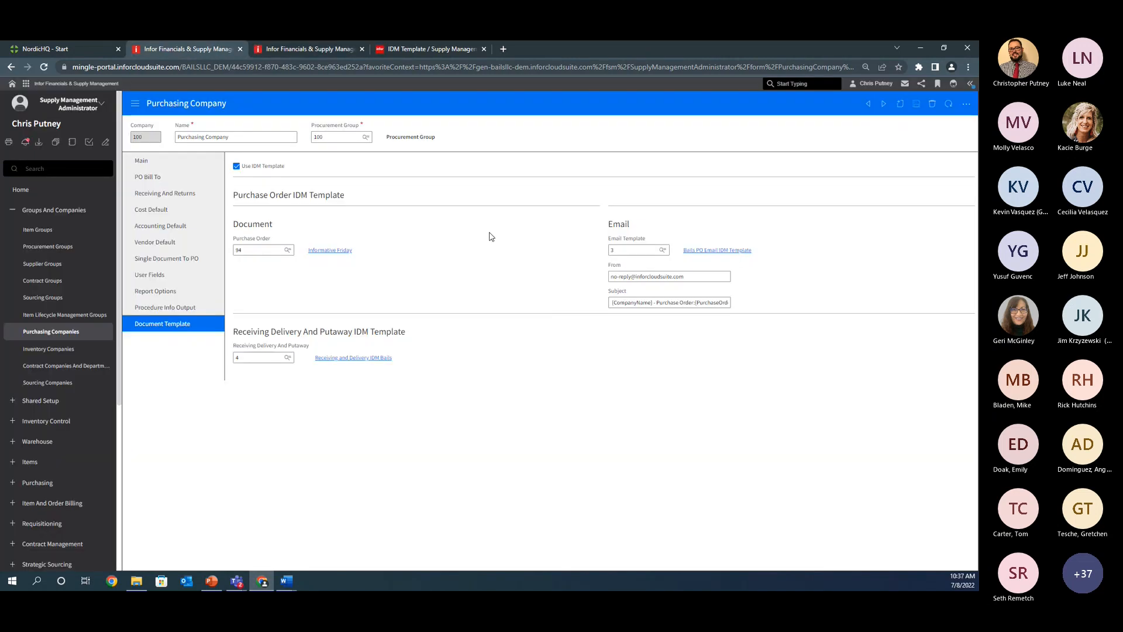
click(306, 49)
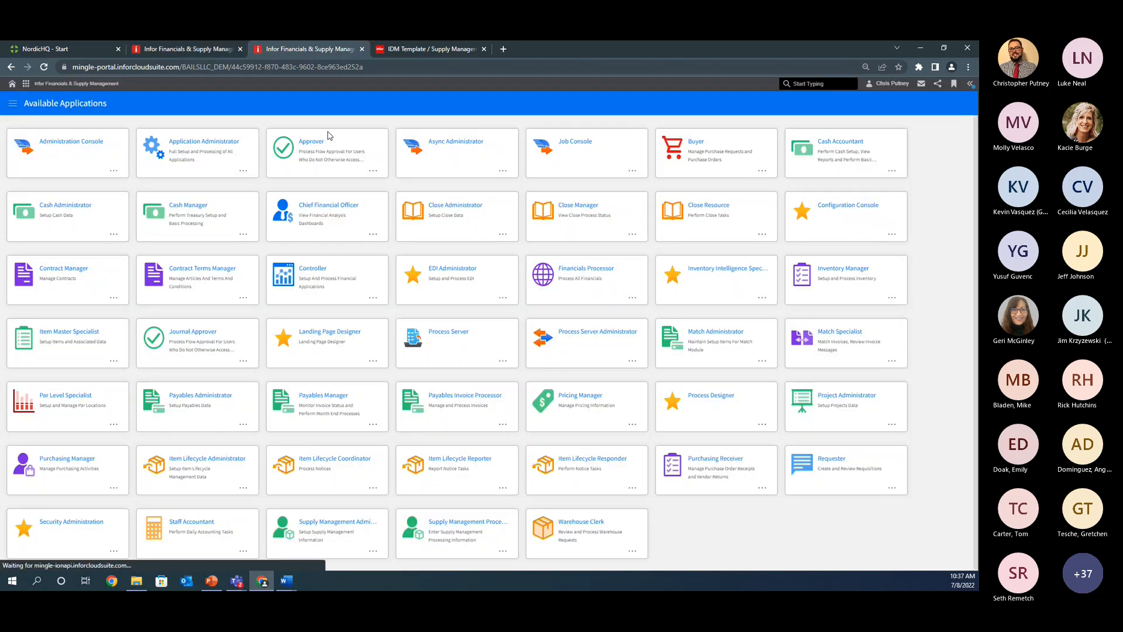
click(13, 104)
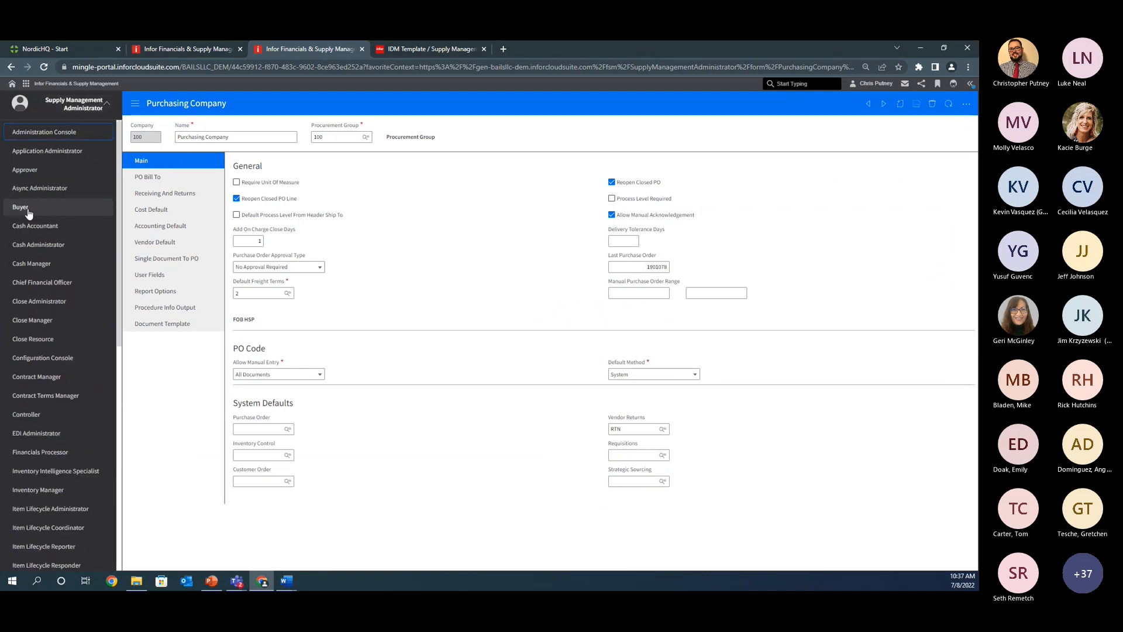
click(27, 209)
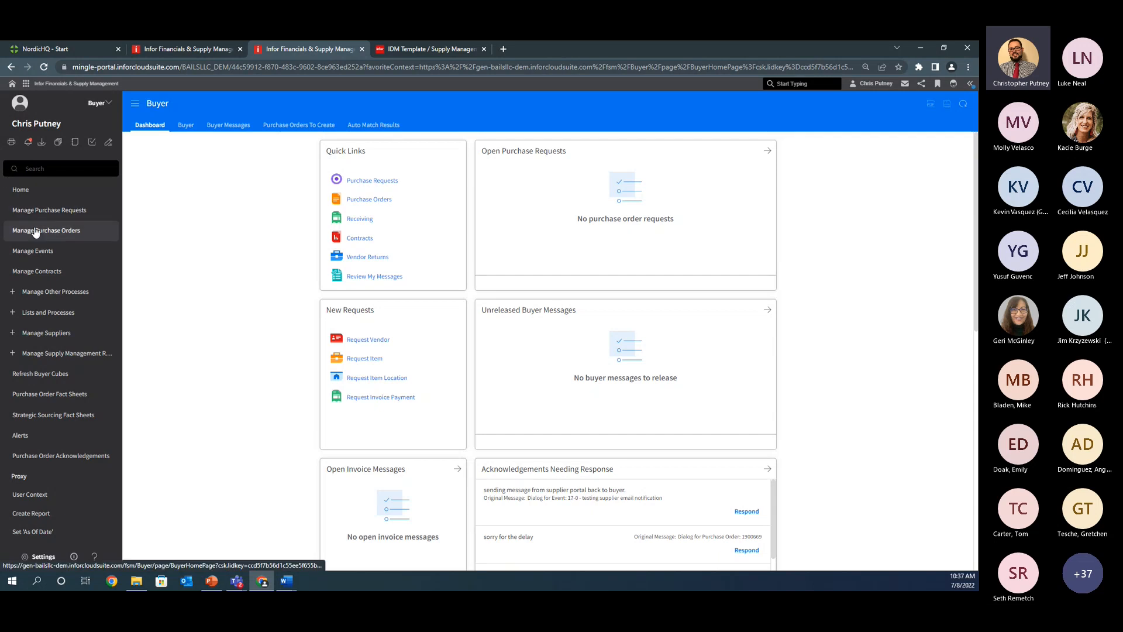
Step: List all purchase orders and start creating a new one copied from the most recent purchase order
click(76, 230)
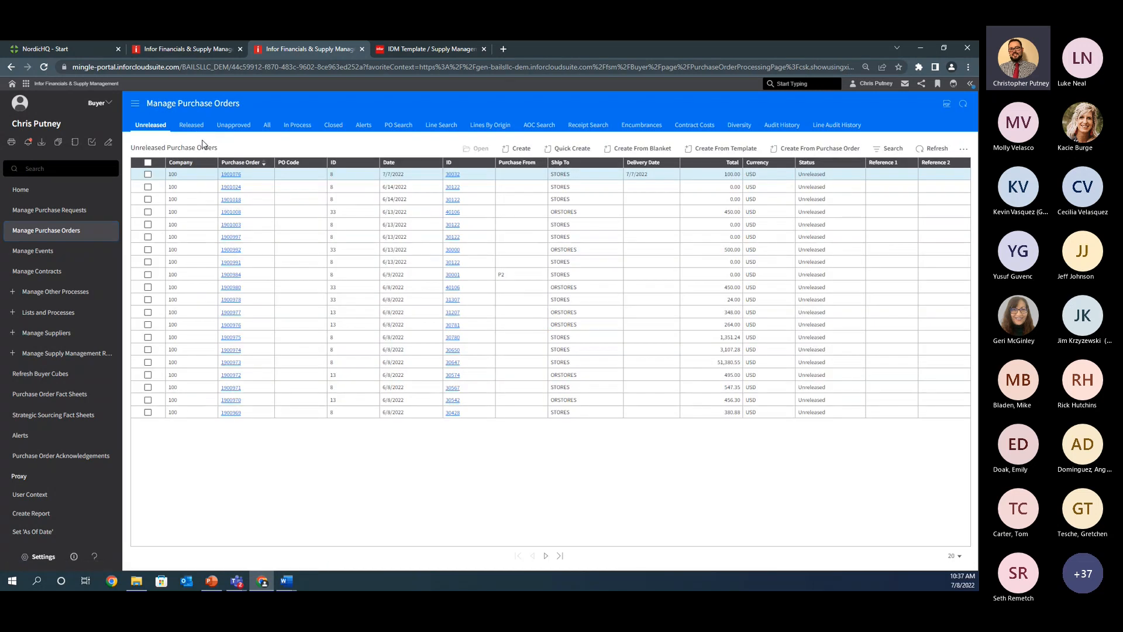
click(266, 124)
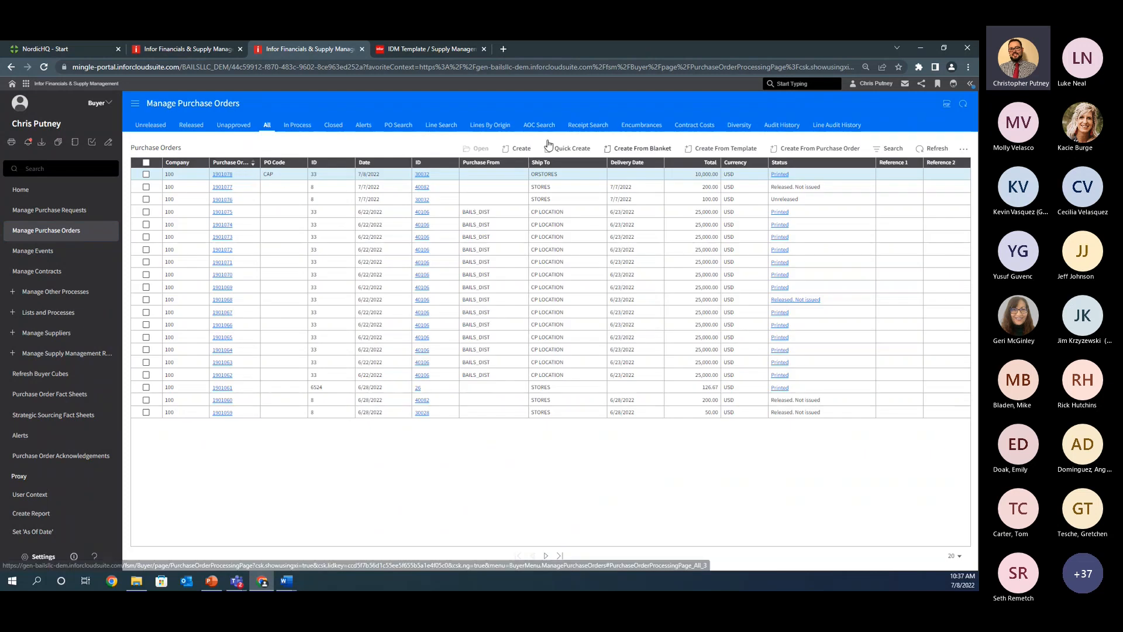
click(731, 149)
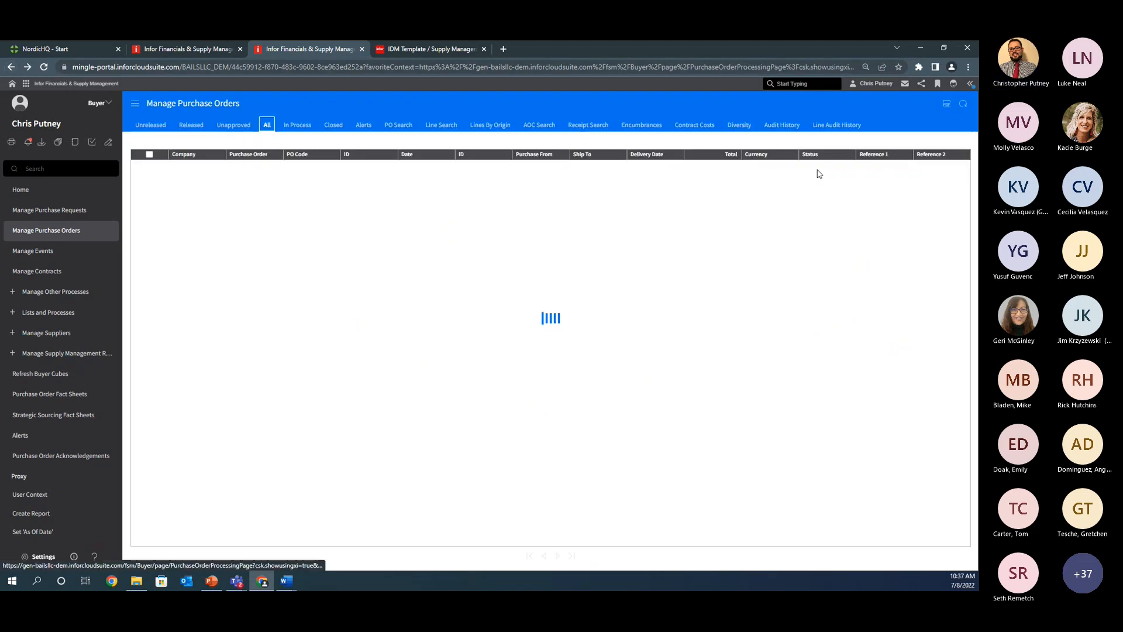
click(828, 150)
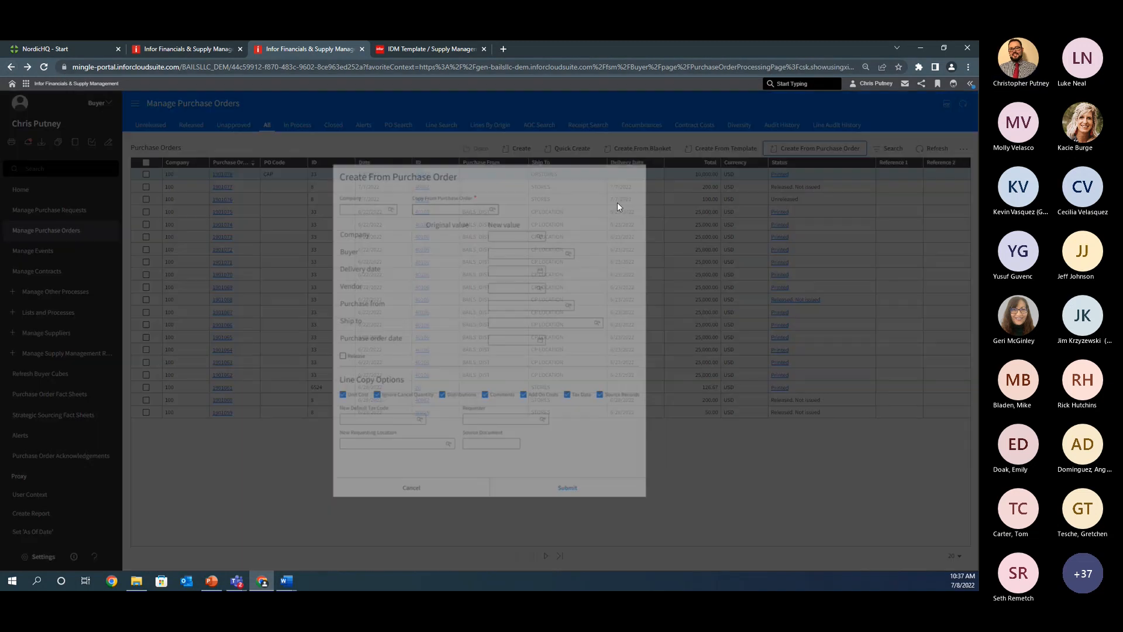
click(444, 202)
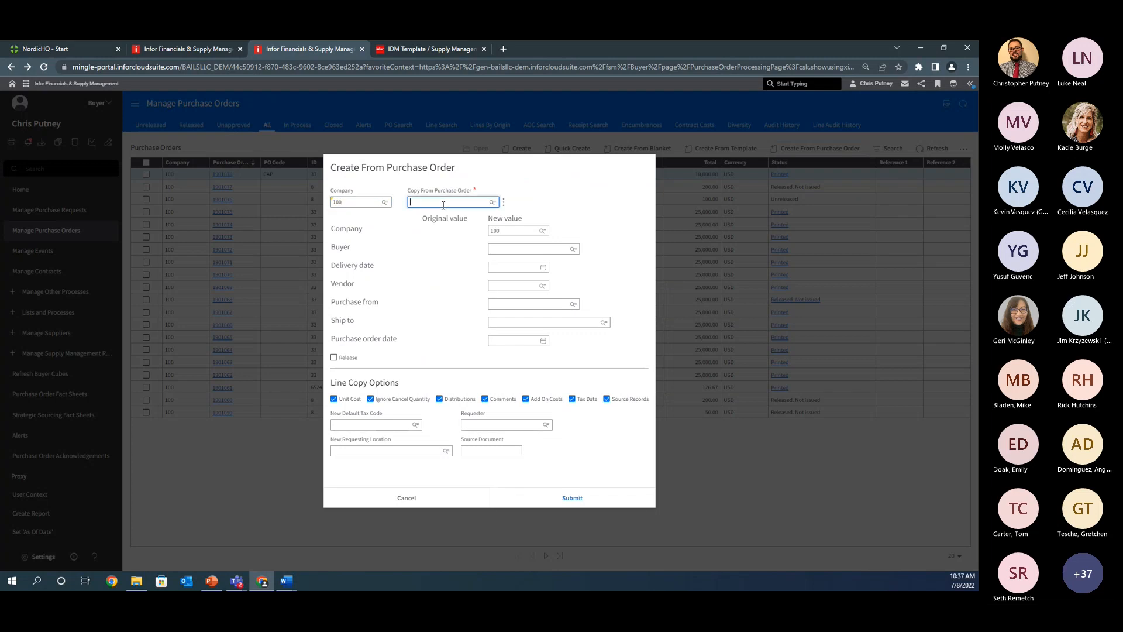
text(1901078)
key(Tab)
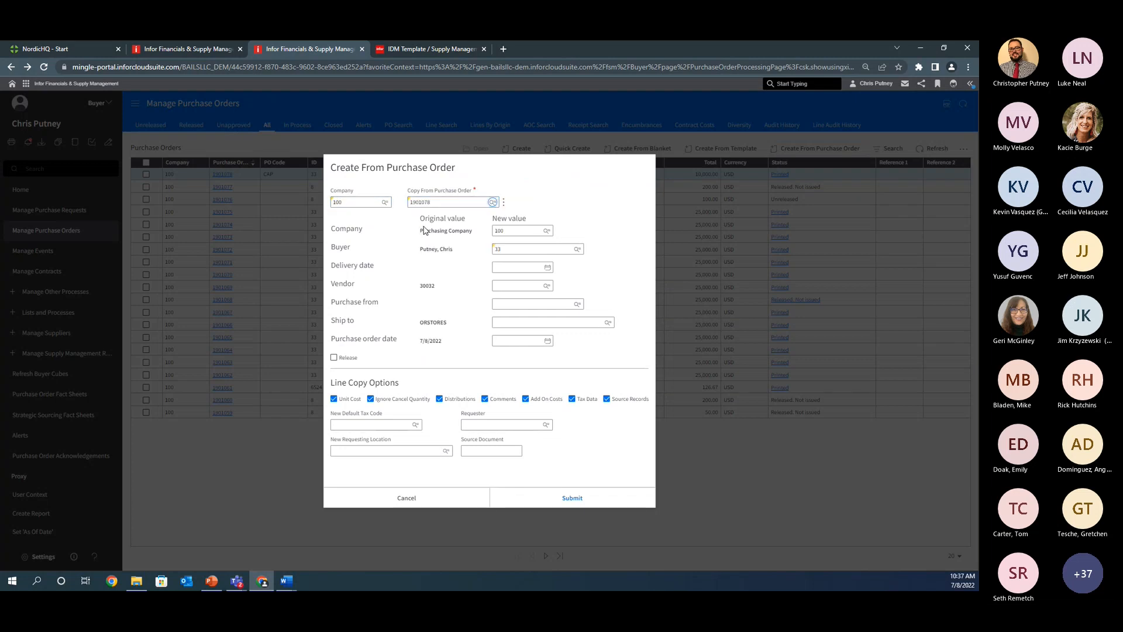
Step: Enter the source order's vendor and the ship-to location ORSTORES as the new values
triple_click(434, 249)
double_click(427, 285)
click(505, 285)
key(ctrl+v)
double_click(435, 322)
key(ctrl+c)
click(508, 322)
key(ctrl+v)
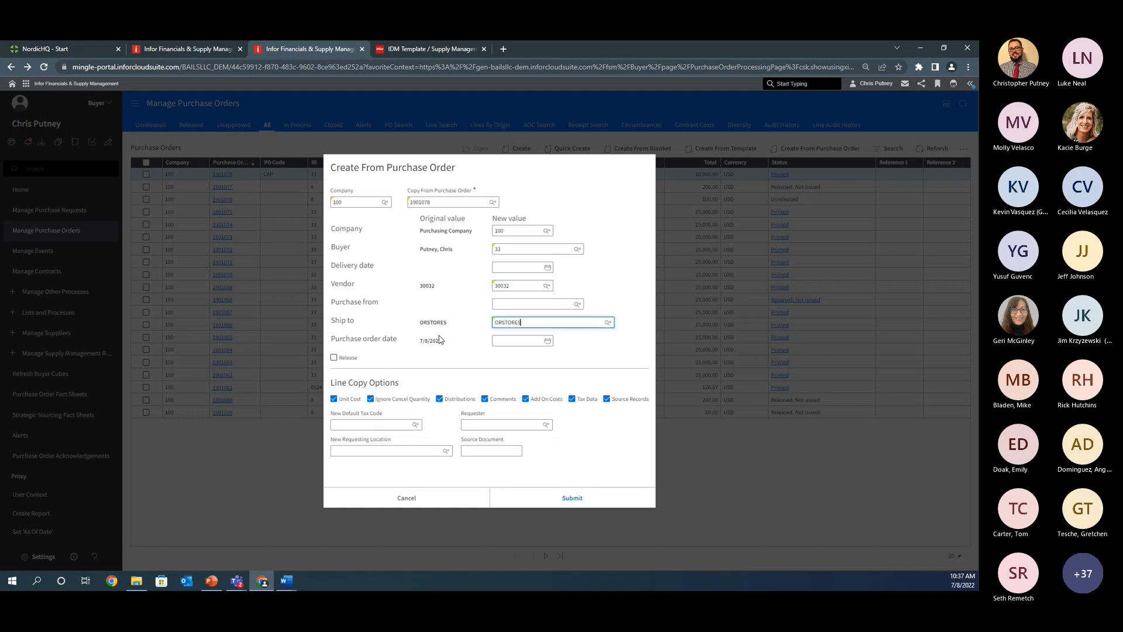
Step: Set the new purchase order date and delivery date to 7/8/2022, enable Release and submit the copy
double_click(436, 340)
triple_click(427, 340)
key(ctrl+c)
click(509, 340)
key(ctrl+v)
click(509, 268)
key(ctrl+v)
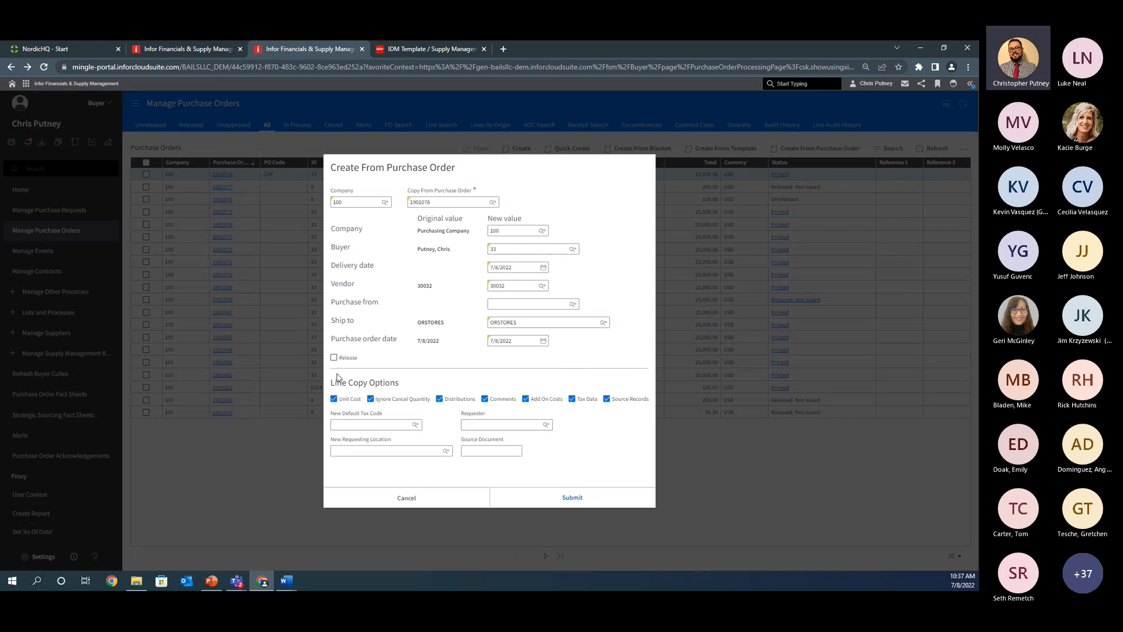
click(348, 358)
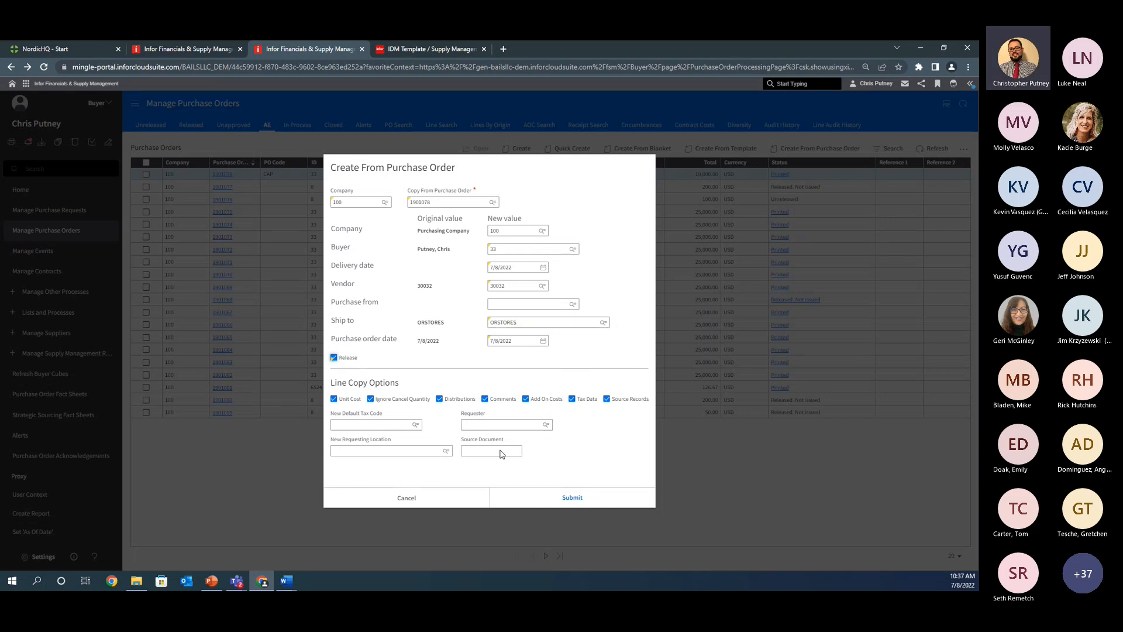
click(583, 500)
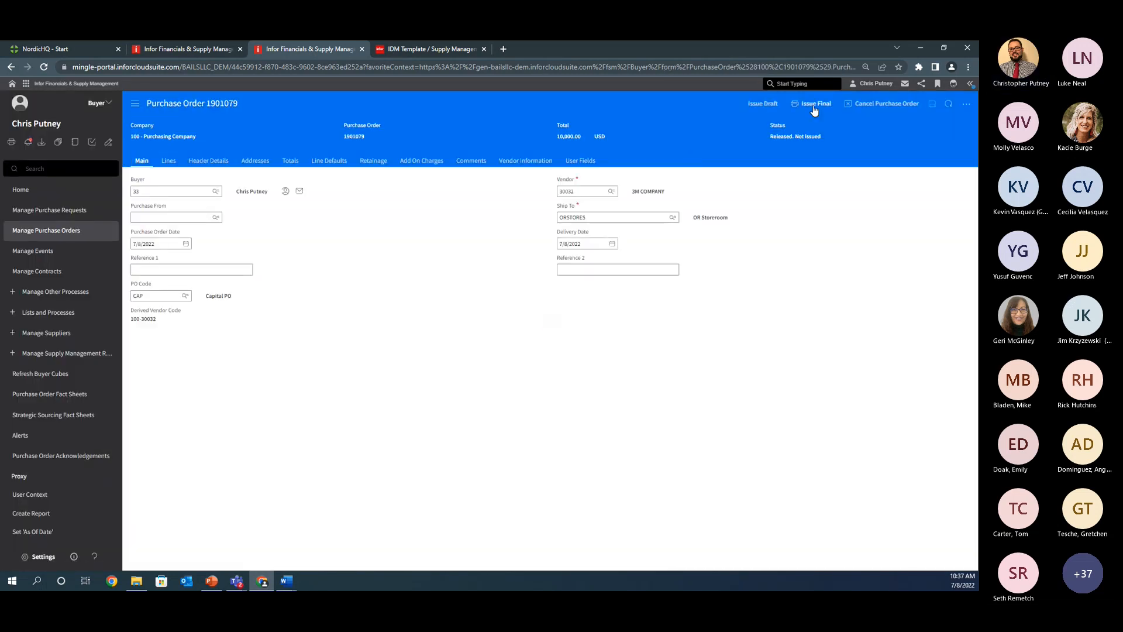
Step: Issue the new purchase order as final, refresh its record and open the generated document
click(810, 104)
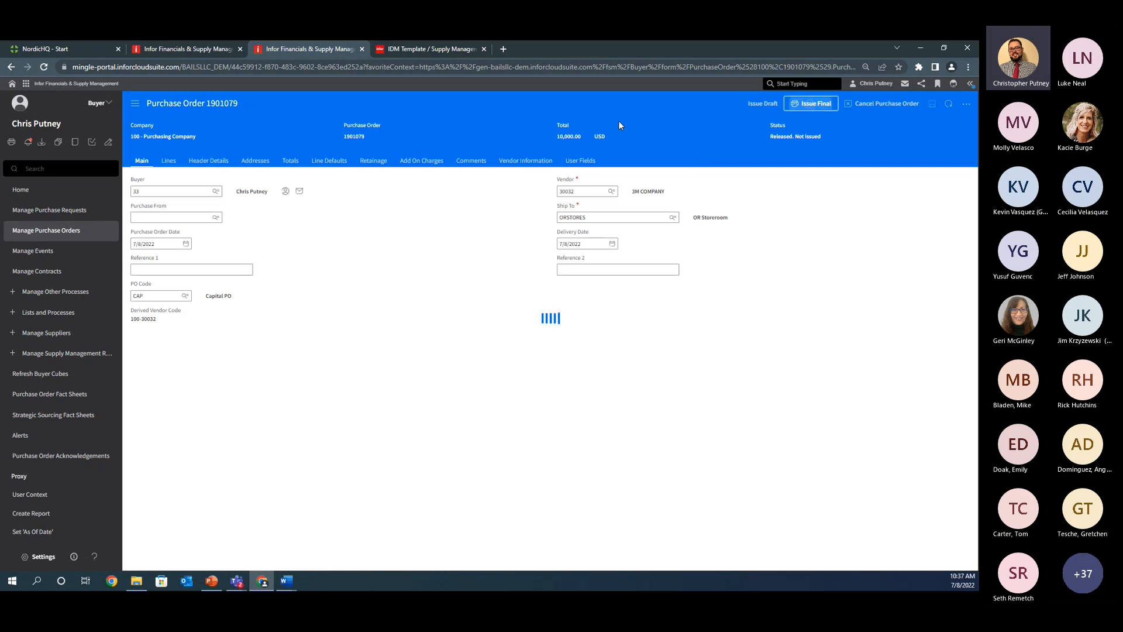
click(168, 161)
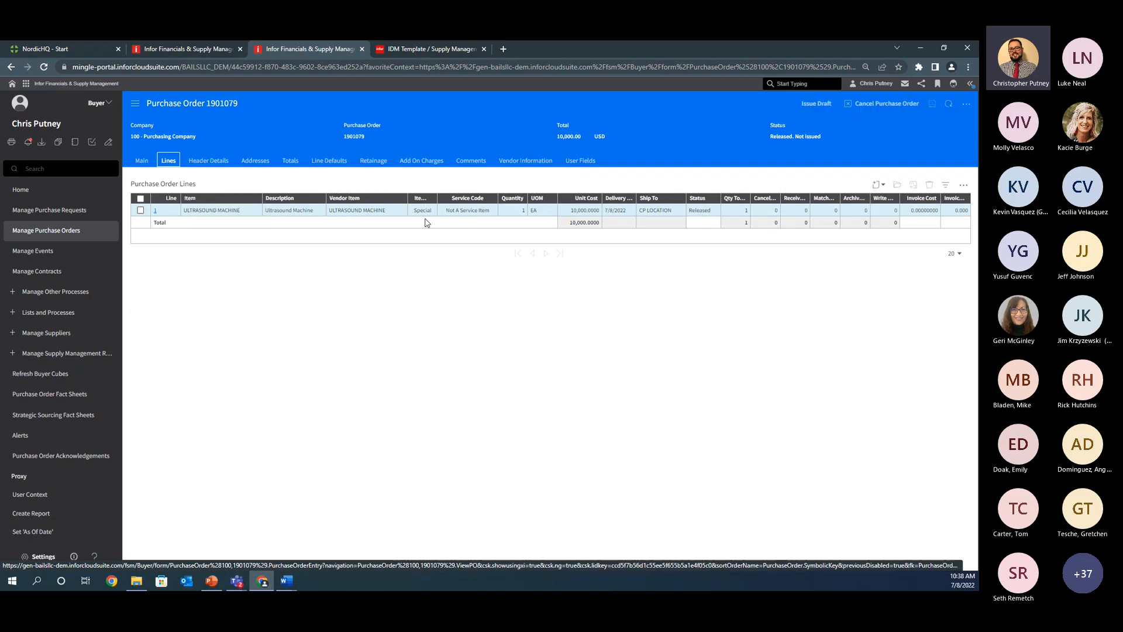
click(416, 210)
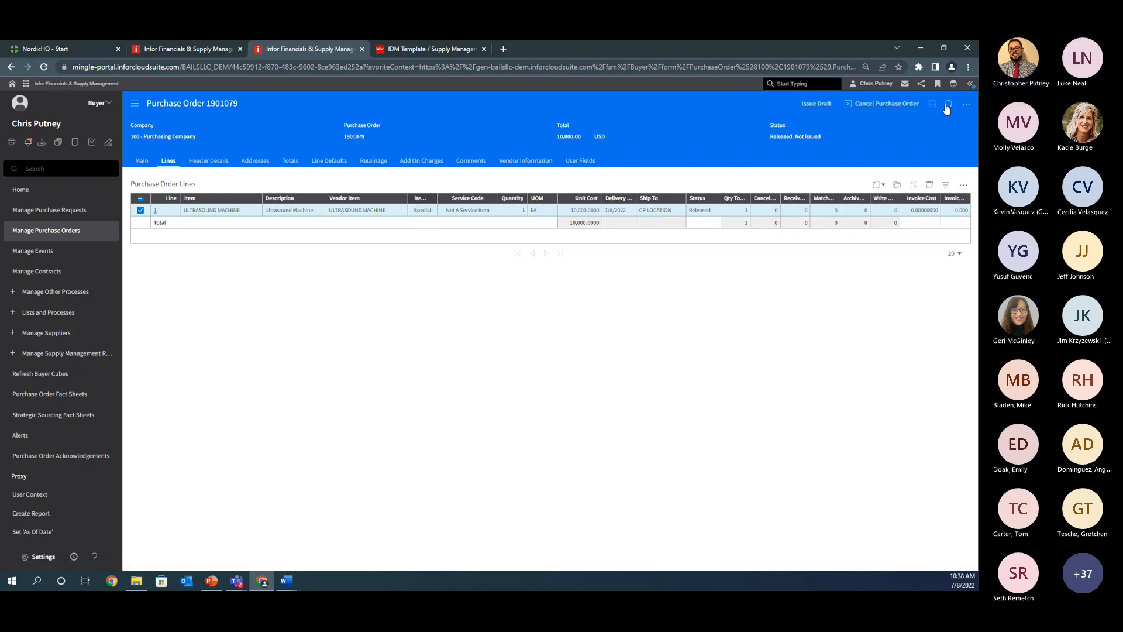
click(948, 104)
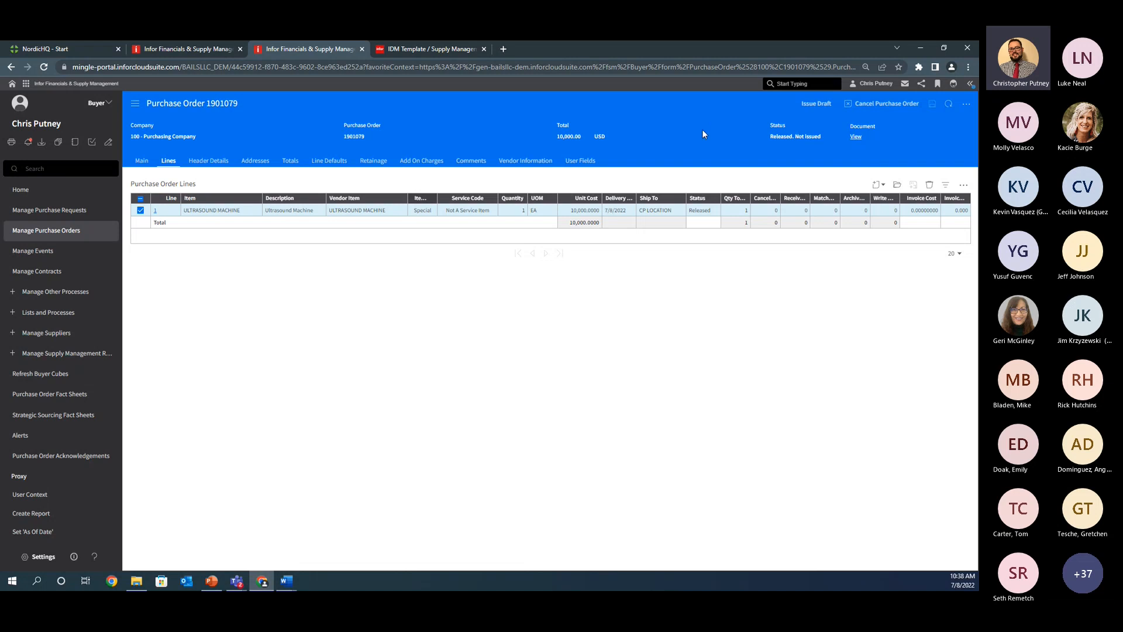
click(856, 136)
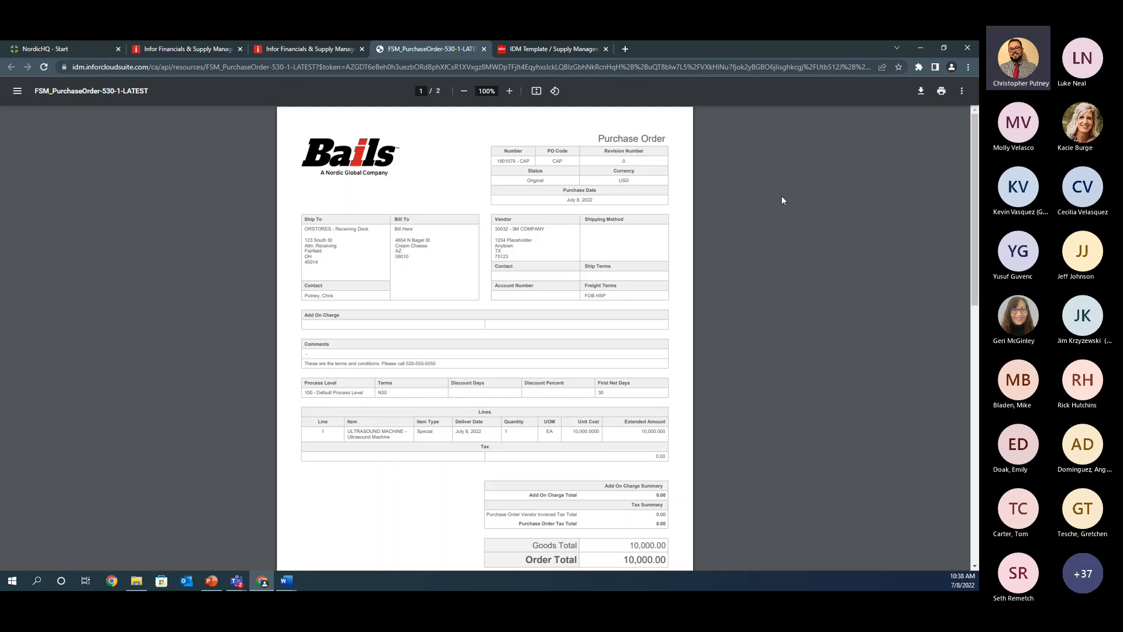
Step: Check the purchase order number, PO code, line item type and company logo on the generated document
drag(544, 151, 570, 162)
click(570, 162)
mouse_move(570, 150)
mouse_down()
mouse_move(546, 151)
mouse_move(552, 161)
mouse_up()
drag(440, 421, 420, 421)
click(428, 428)
drag(417, 421, 434, 421)
click(356, 155)
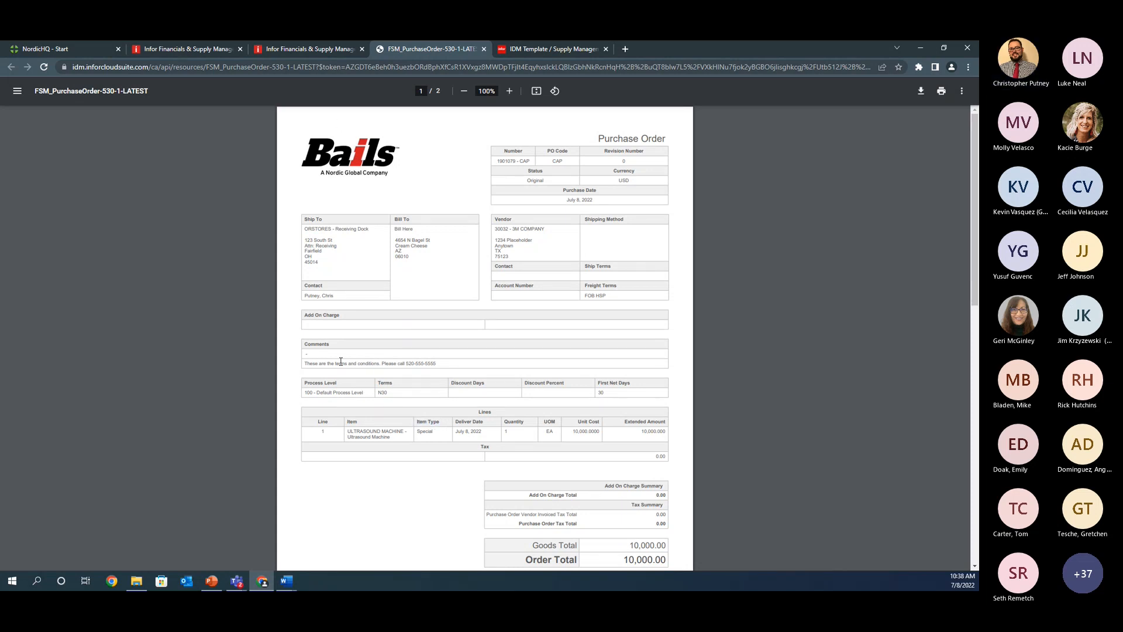
Step: Review the terms and conditions comment, the order totals and the trailer comments across both pages of the generated purchase order
drag(315, 360, 434, 363)
scroll(426, 351, down, 7)
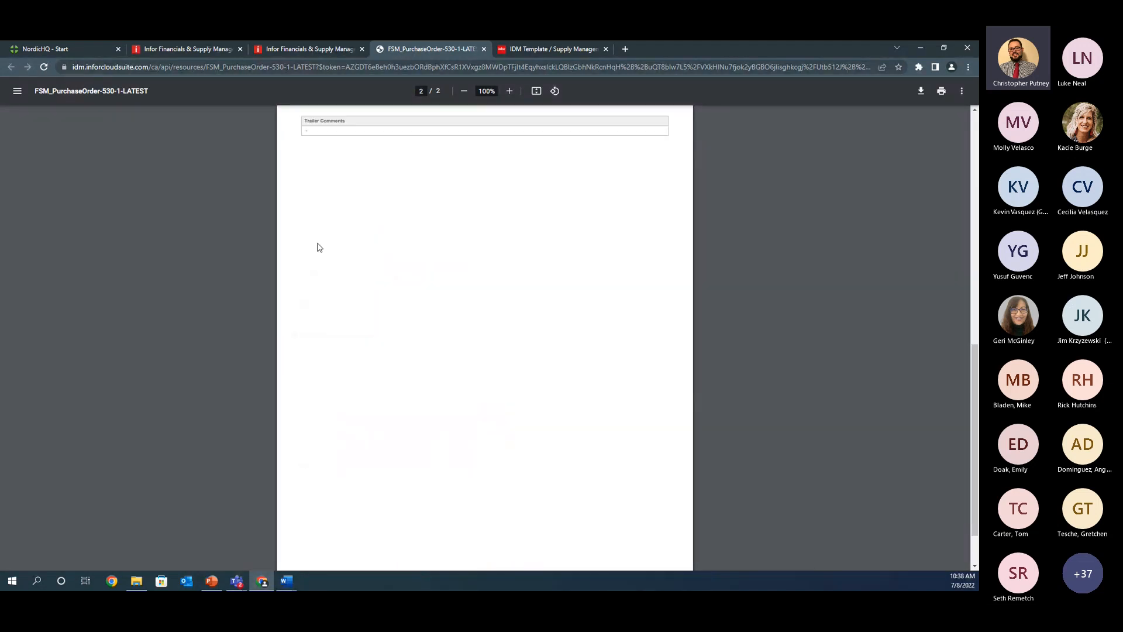
scroll(349, 234, up, 3)
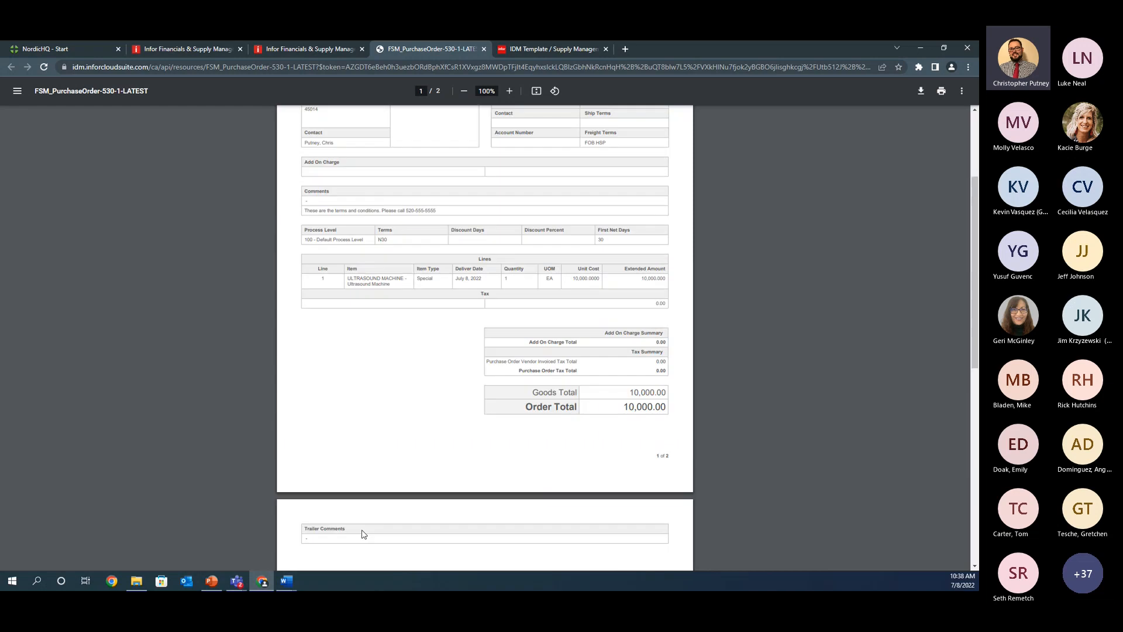
scroll(353, 351, up, 2)
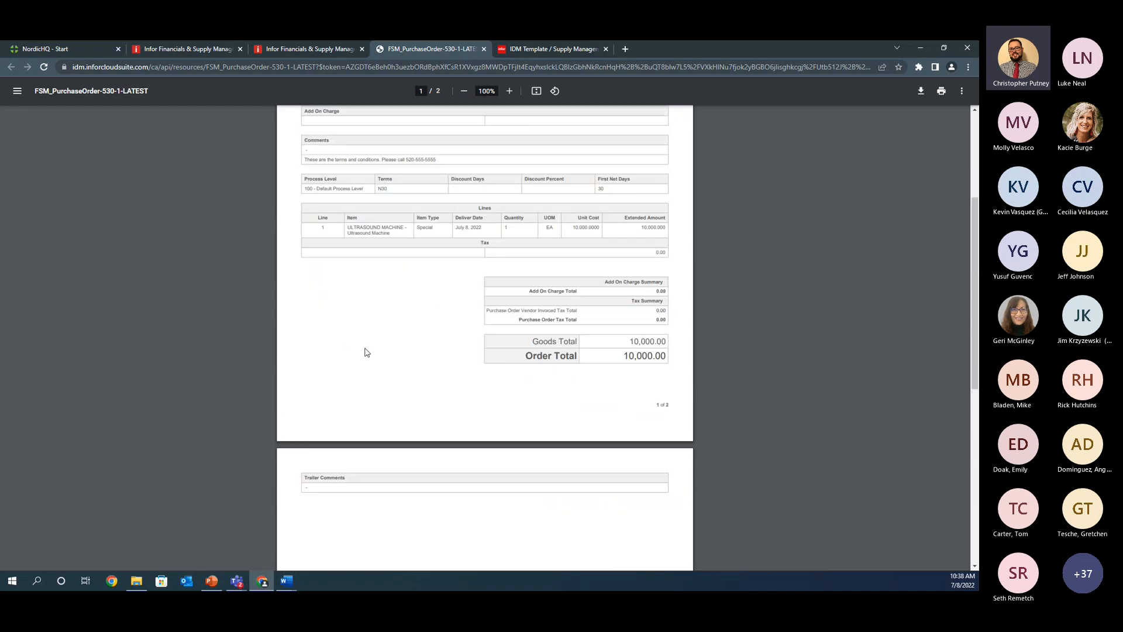
scroll(366, 350, up, 1)
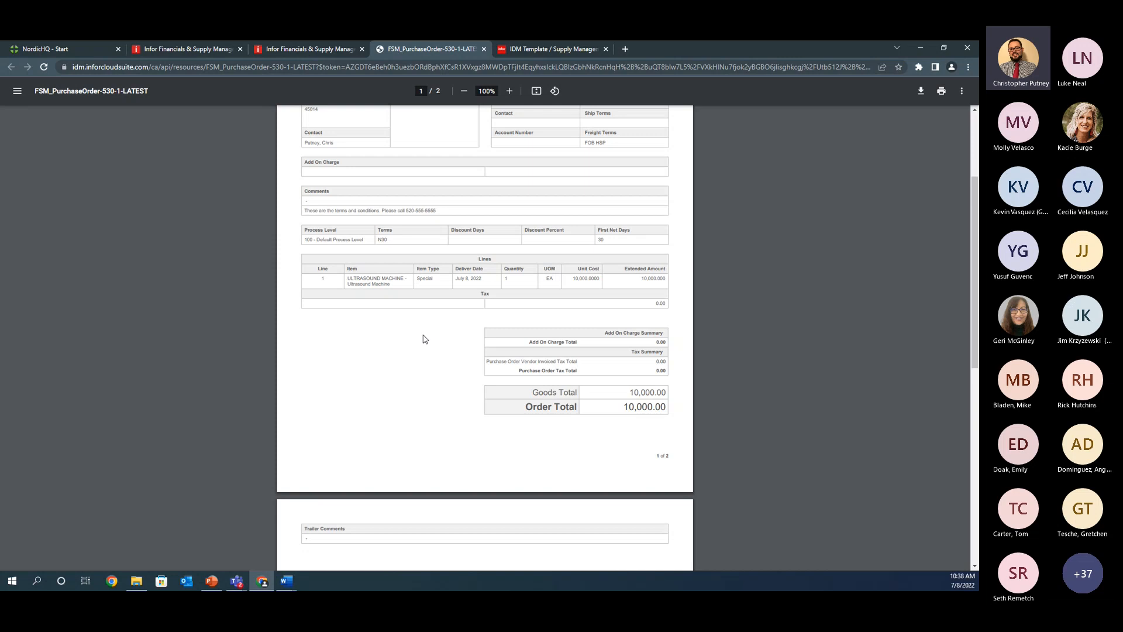
scroll(424, 339, up, 3)
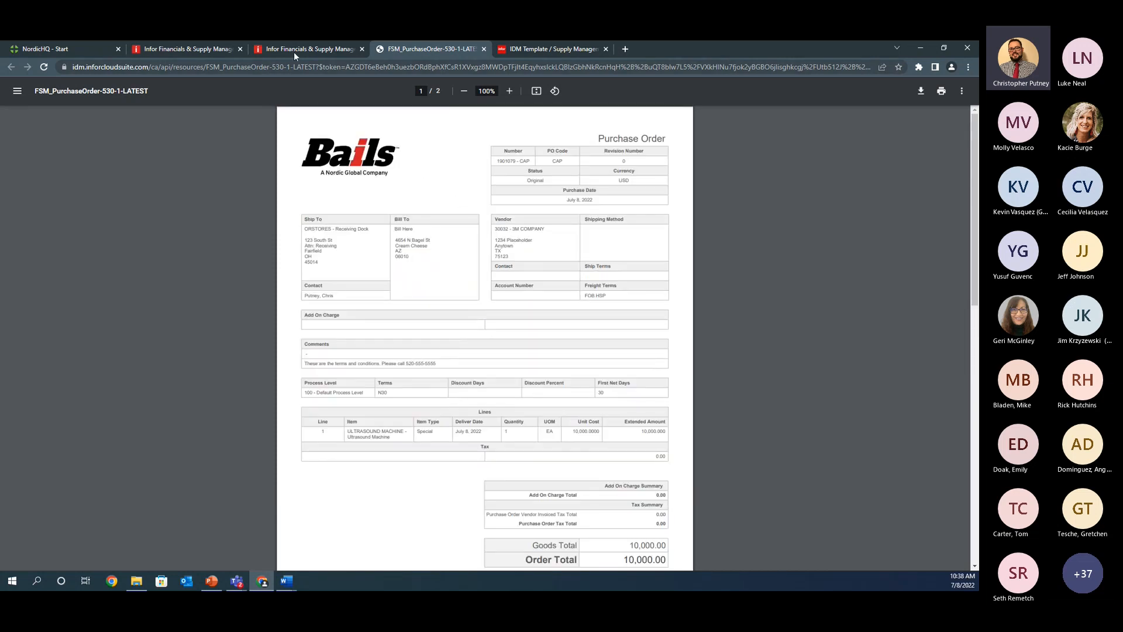
Step: Return to the Purchasing Company document template settings, and switch to PowerPoint to present the Questions slide
click(195, 47)
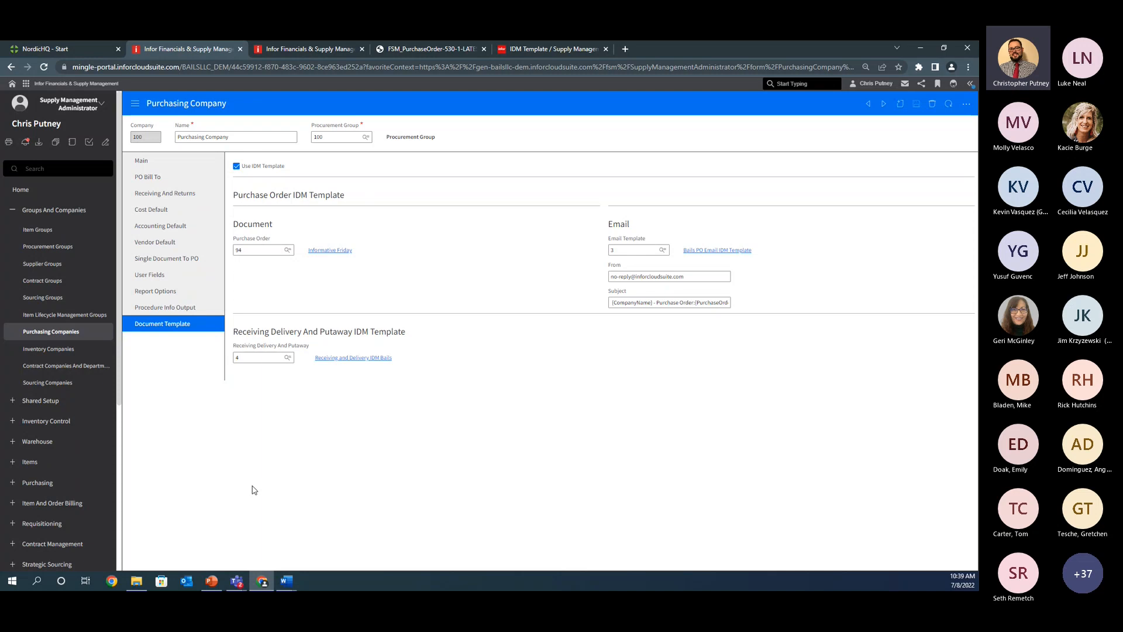
key(alt+Tab)
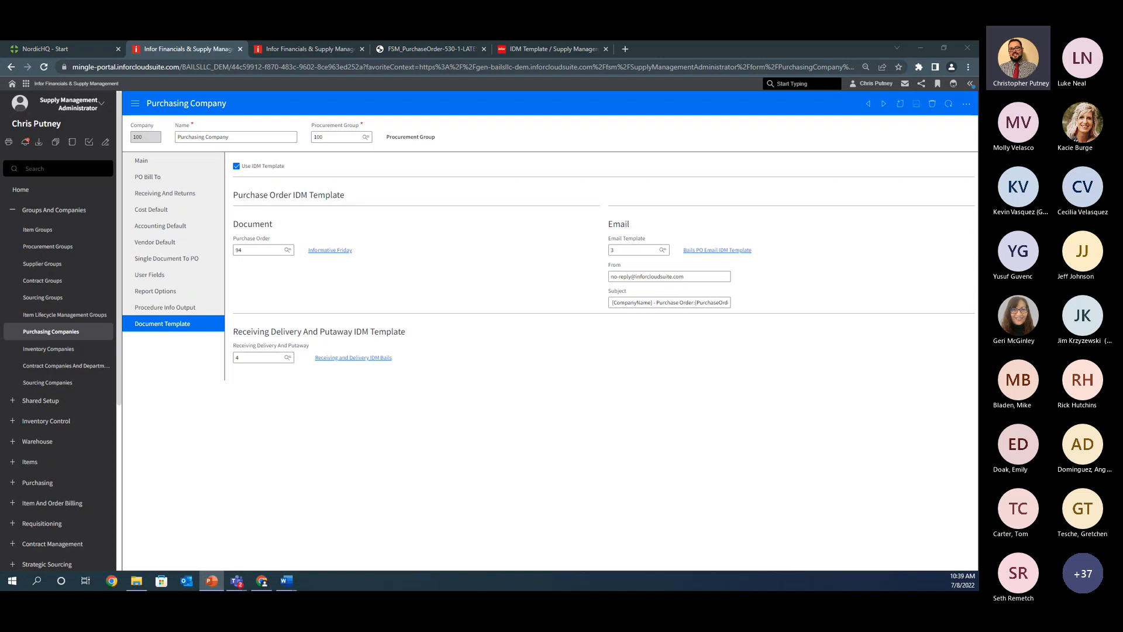
key(shift+F5)
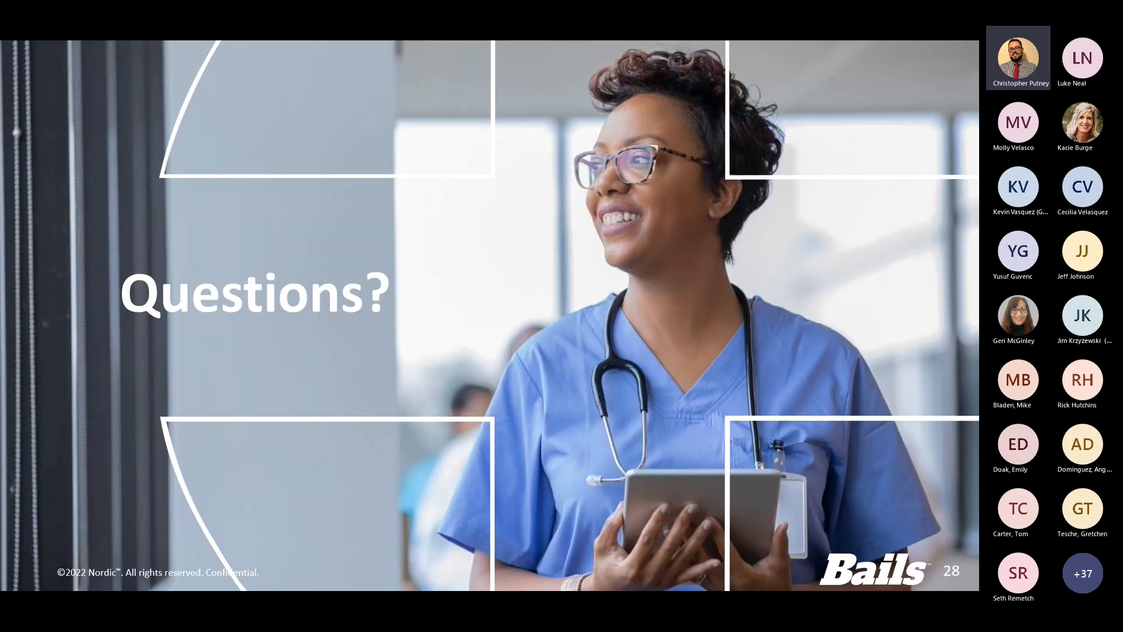